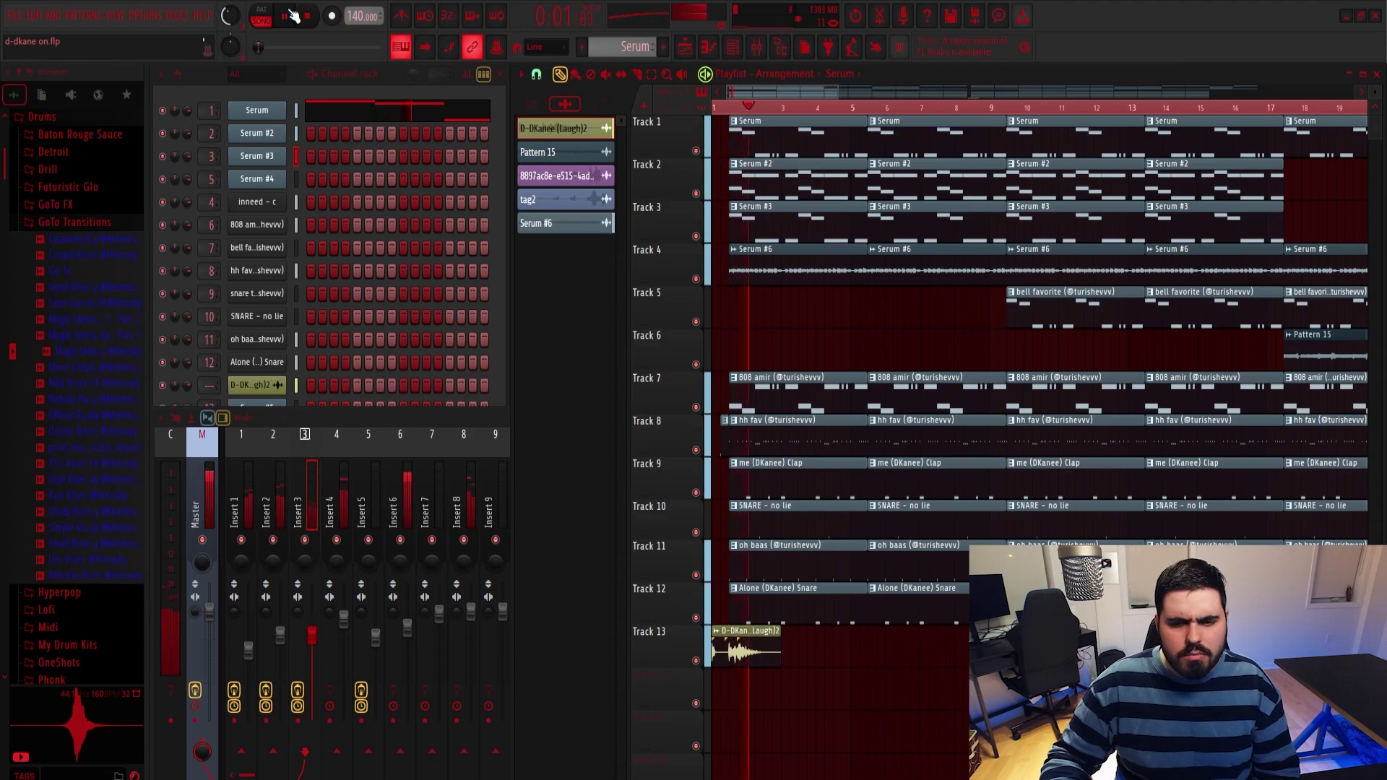
Play through the zoomed-out arrangement, stop, and return the playback position to the start of the first pattern clips.
{"action": "left_click_drag", "start_coordinate": [837, 88], "coordinate": [992, 88]}
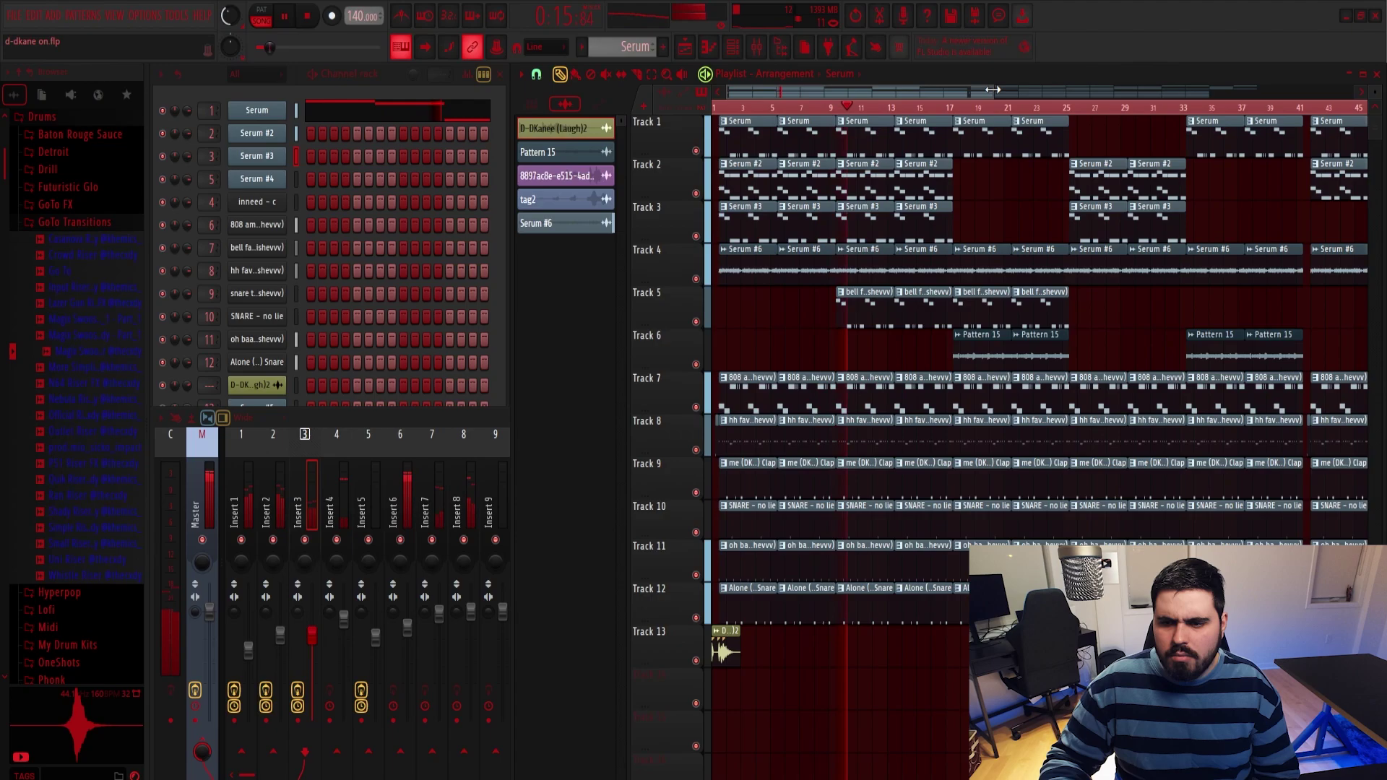
{"action": "key", "text": "space"}
{"action": "left_click_drag", "start_coordinate": [826, 647], "coordinate": [726, 140]}
{"action": "left_click_drag", "start_coordinate": [994, 88], "coordinate": [854, 112]}
{"action": "left_click", "coordinate": [728, 108]}
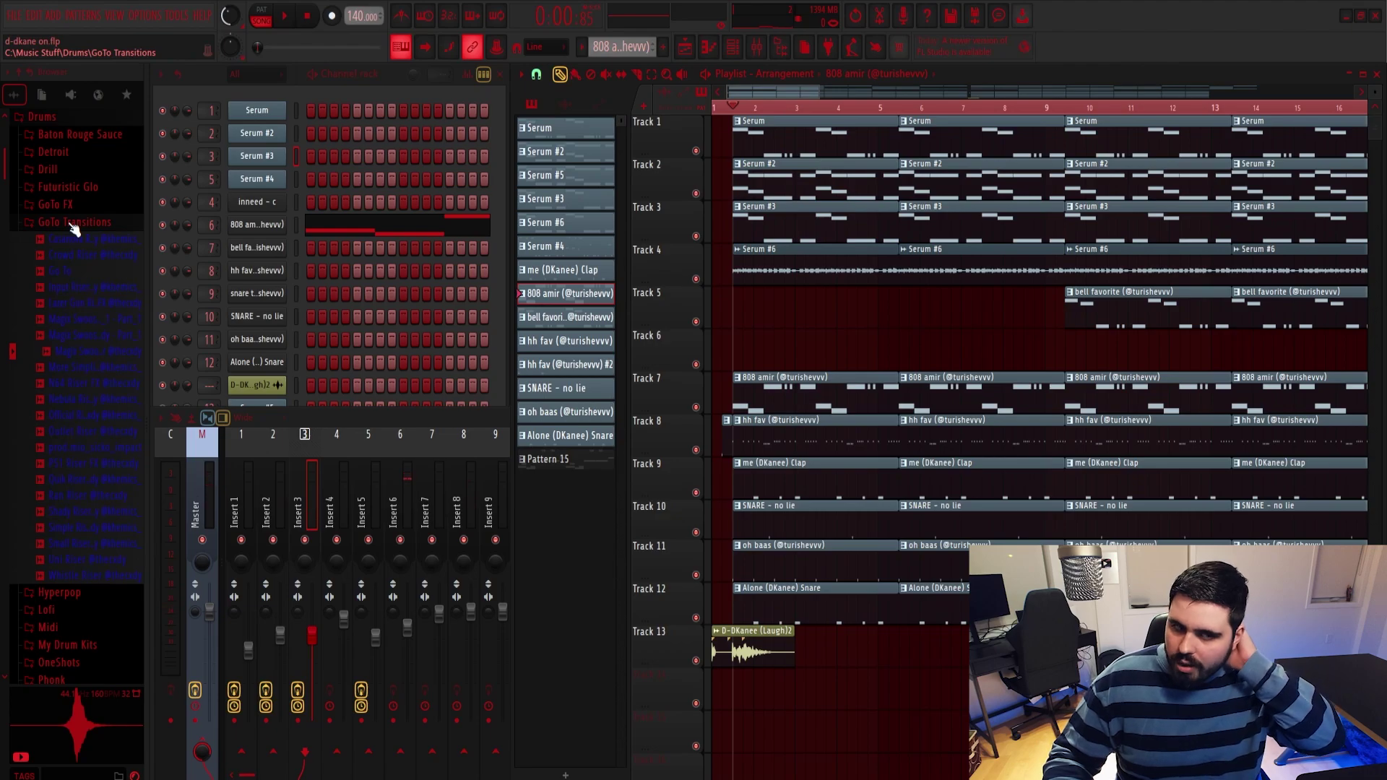
Add the Zay [C] 808 sample as a channel on mixer track 15 with cut group 4, playing the 808 amir pattern's C#5 and C5 notes.
{"action": "scroll", "coordinate": [92, 310], "scroll_direction": "down", "scroll_amount": 10}
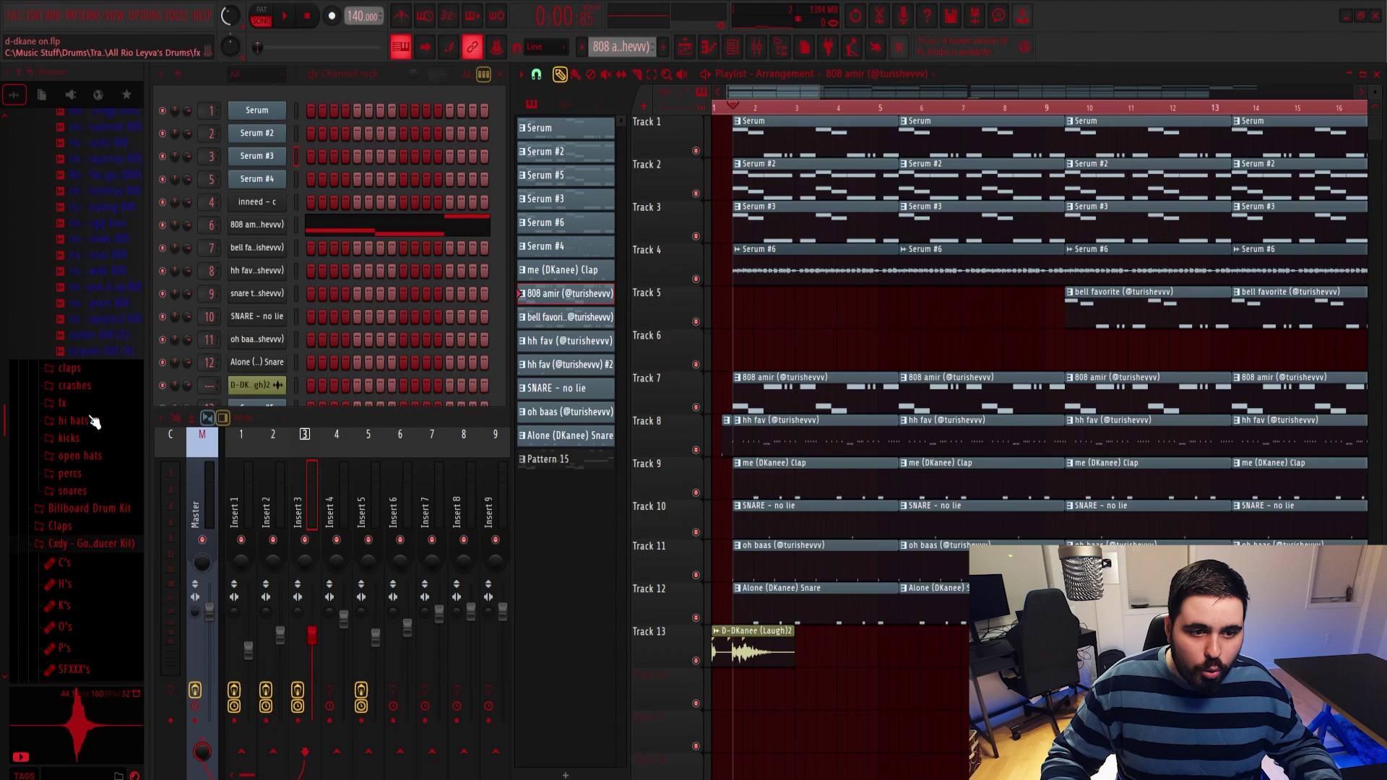
{"action": "scroll", "coordinate": [93, 418], "scroll_direction": "down", "scroll_amount": 10}
{"action": "key", "text": "F7"}
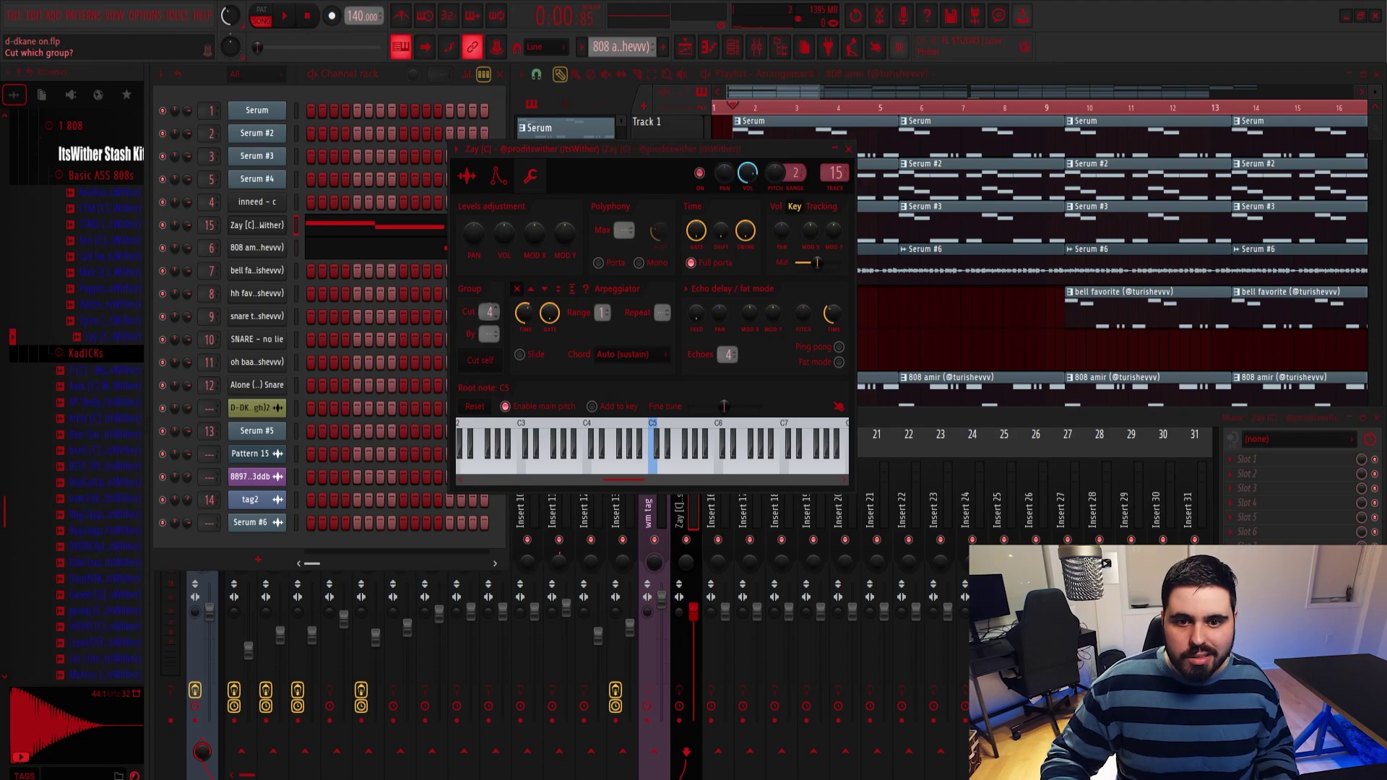
{"action": "left_click", "coordinate": [850, 148]}
{"action": "key", "text": "space"}
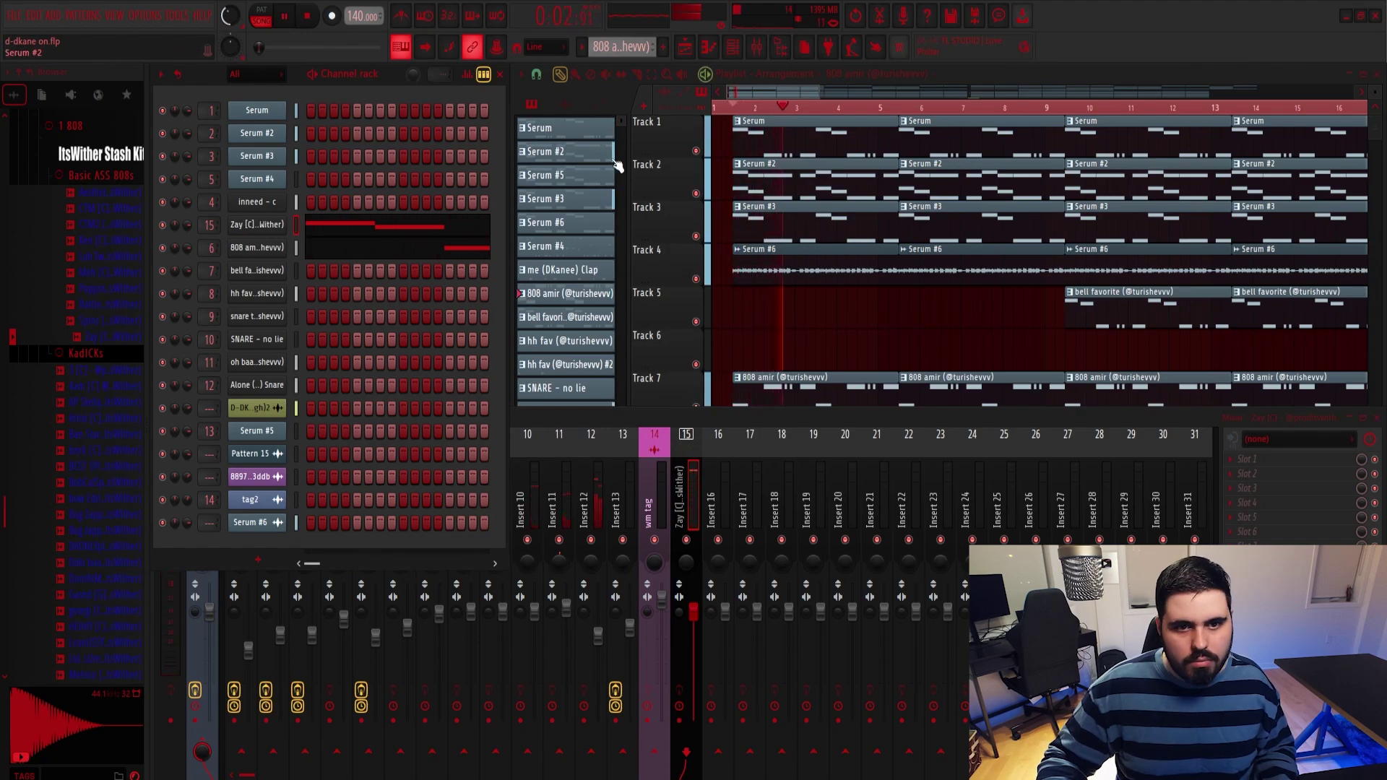
Stop playback, switch on the Precomputed effects option of the Zay [C] sampler channel, and replay the song.
{"action": "left_click", "coordinate": [271, 226]}
{"action": "key", "text": "space"}
{"action": "left_click", "coordinate": [680, 271]}
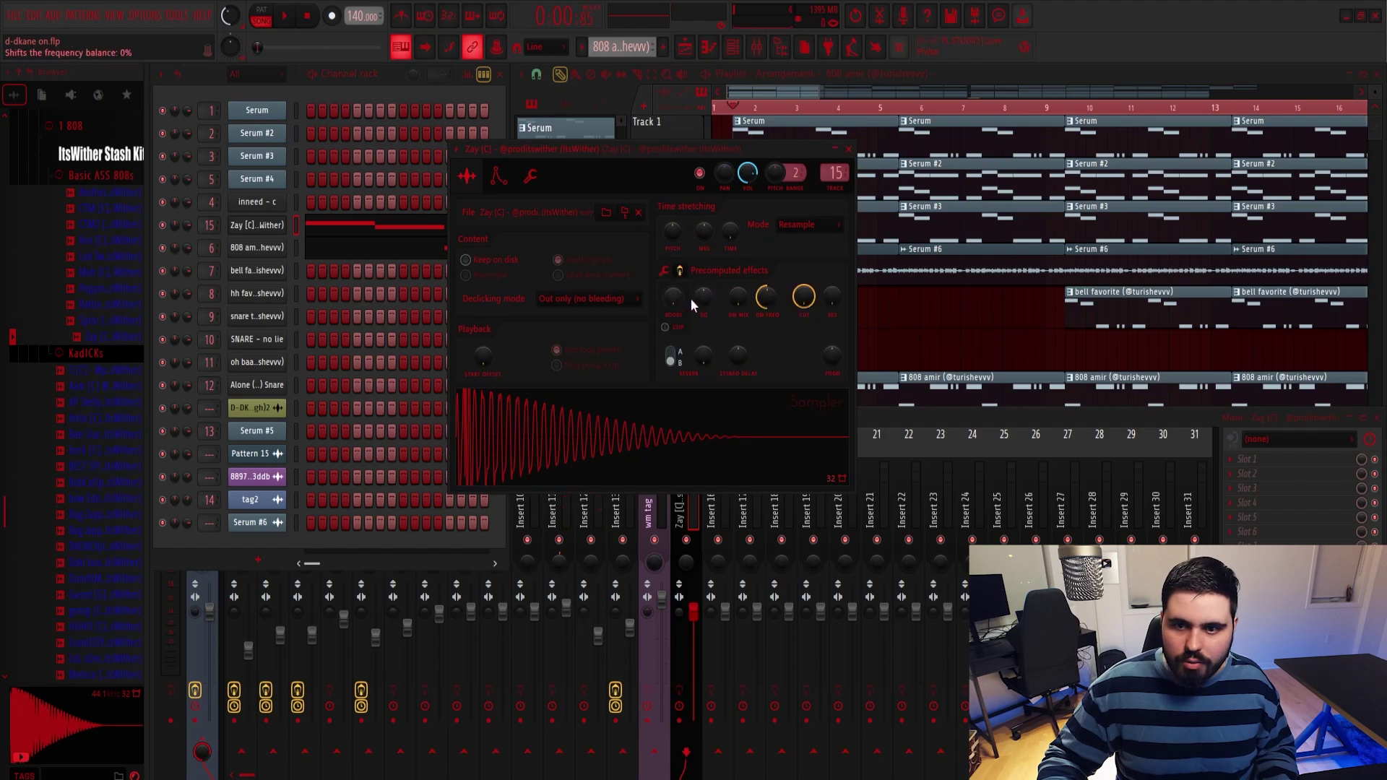
{"action": "left_click", "coordinate": [848, 150]}
{"action": "key", "text": "space"}
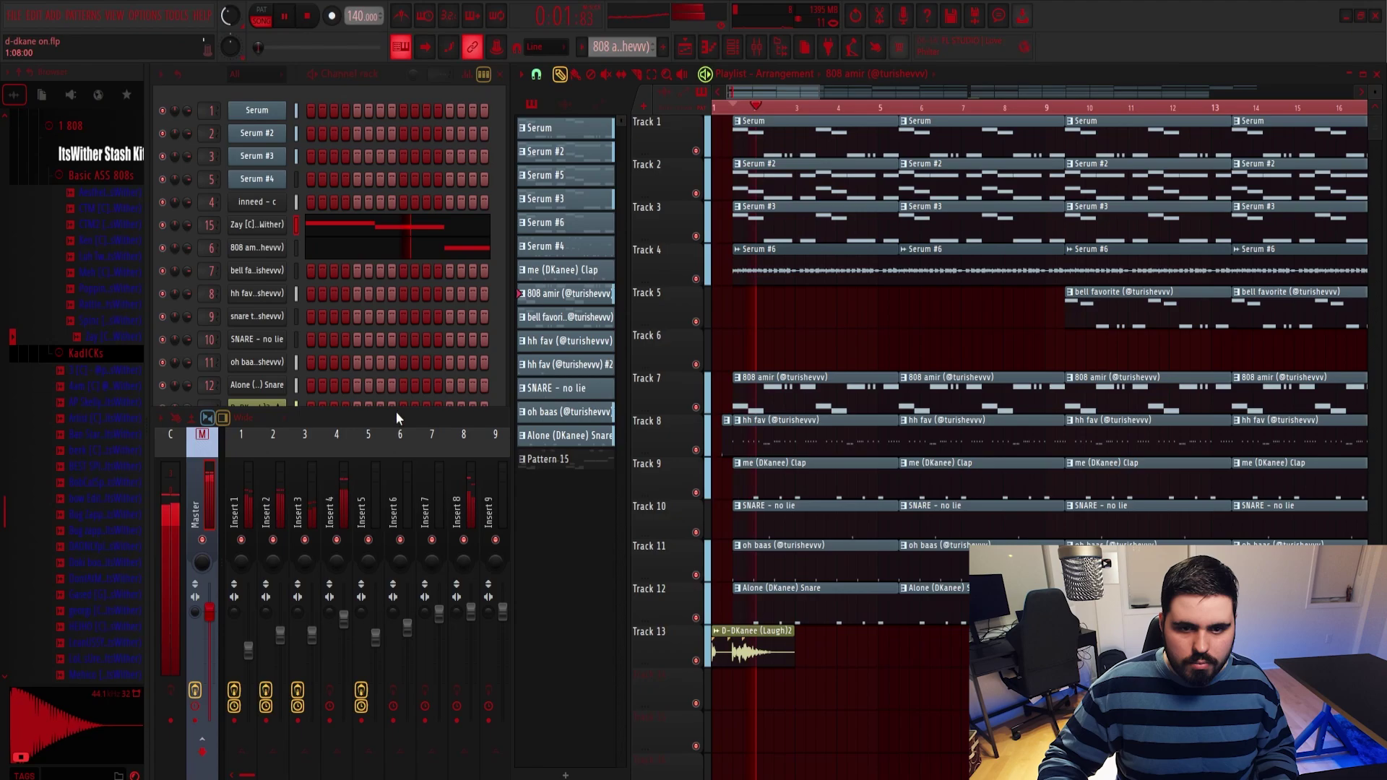
Check the Zay [C] level on mixer track 15 during playback.
{"action": "left_click", "coordinate": [432, 414]}
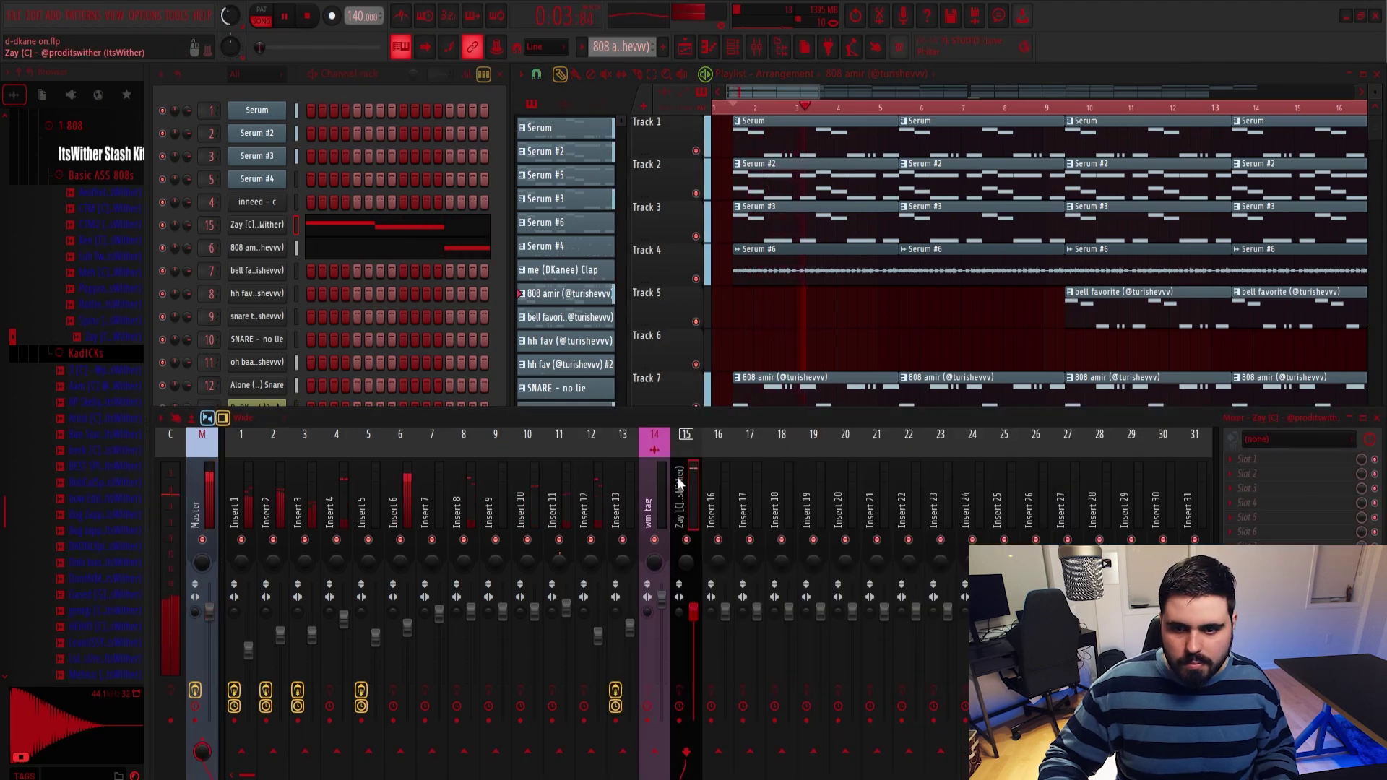
{"action": "left_click", "coordinate": [699, 489]}
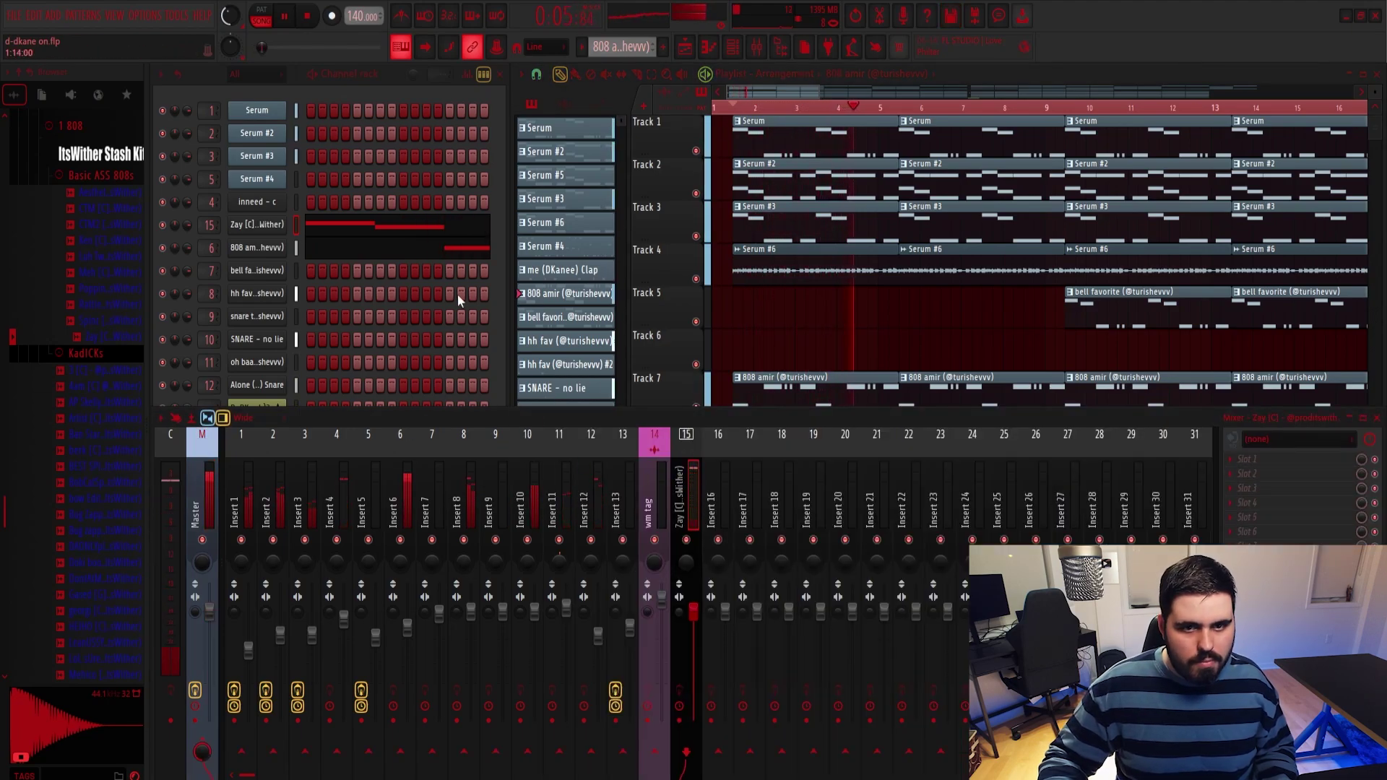
{"action": "key", "text": "space"}
Move the longest F5 notes before bars 2 and 4 of the 808 pattern from 808 amir to Zay [C] and play it.
{"action": "left_click", "coordinate": [348, 243]}
{"action": "left_click", "coordinate": [1378, 73]}
{"action": "left_click", "coordinate": [387, 223]}
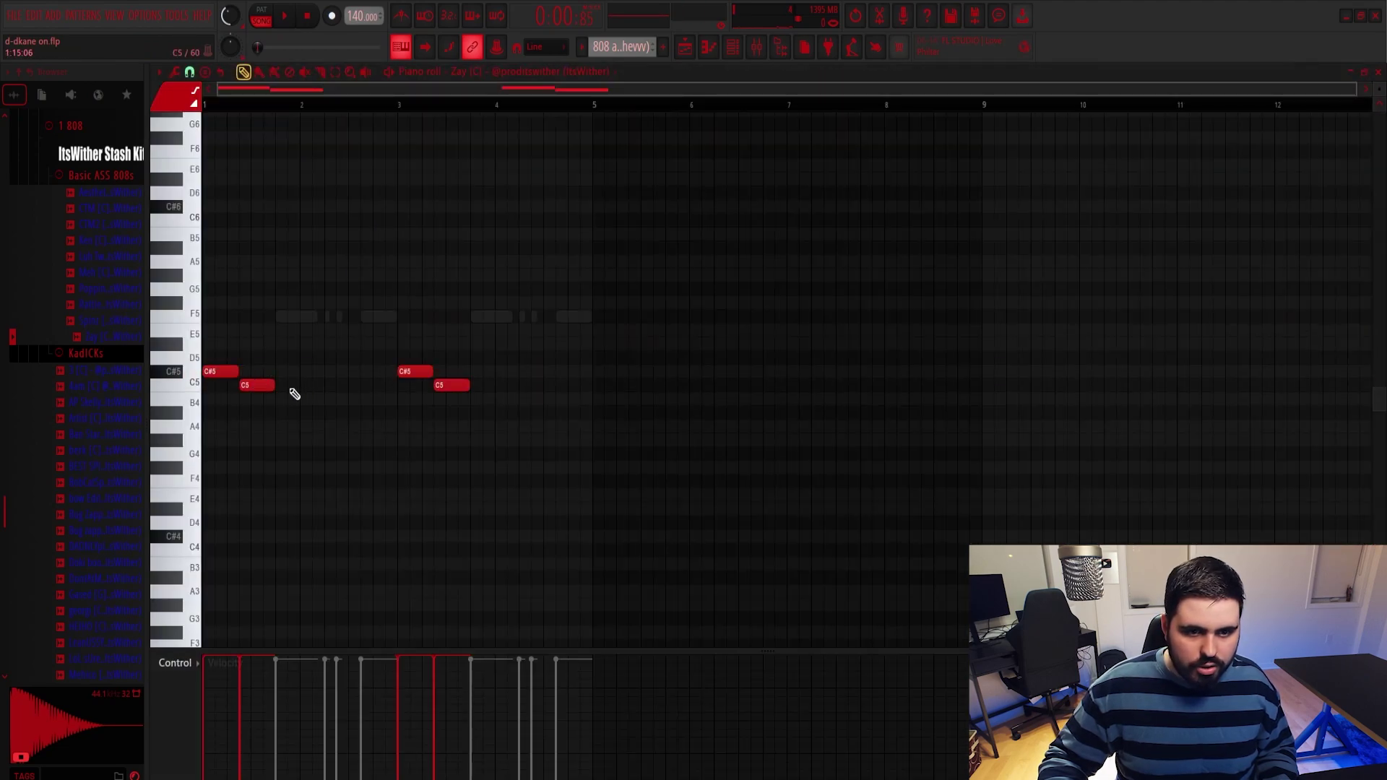
{"action": "left_click", "coordinate": [277, 317]}
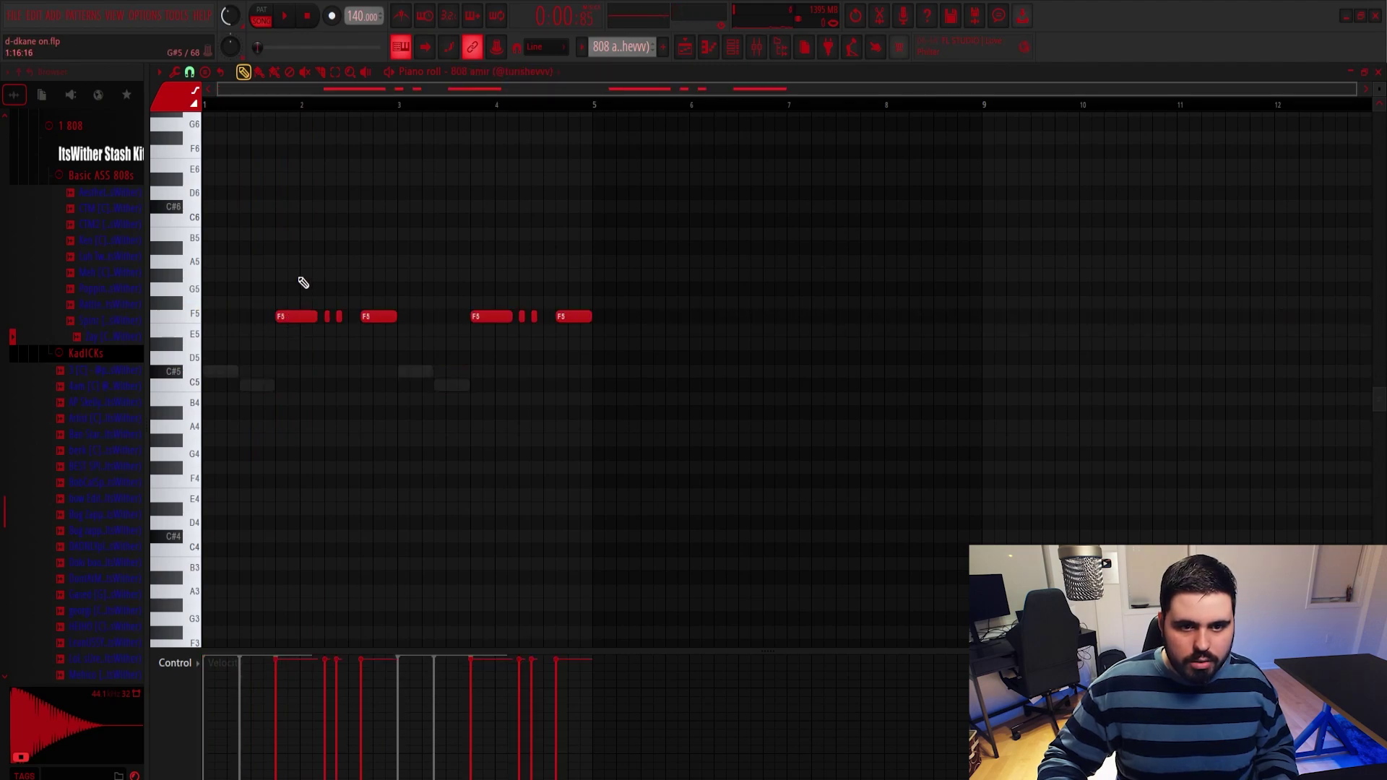
{"action": "right_click", "coordinate": [495, 317]}
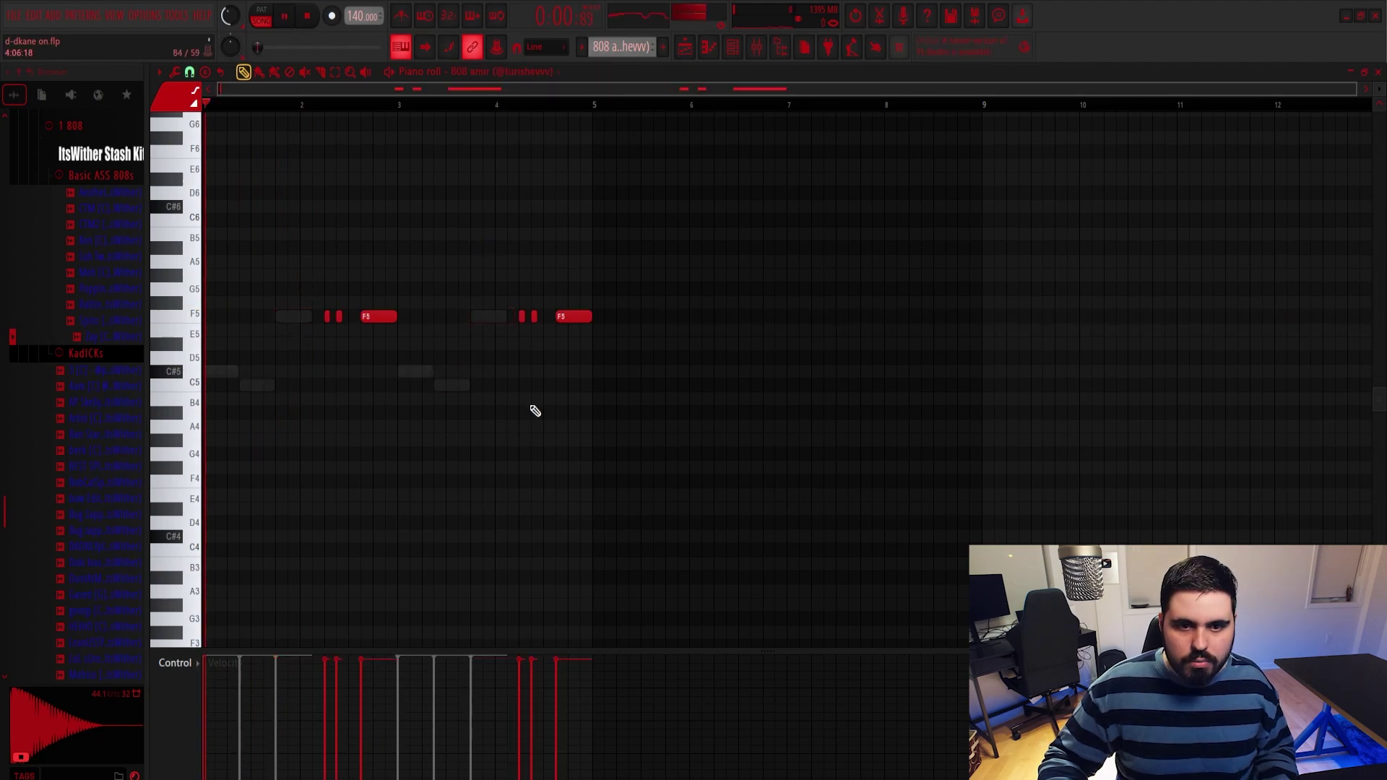
{"action": "key", "text": "space"}
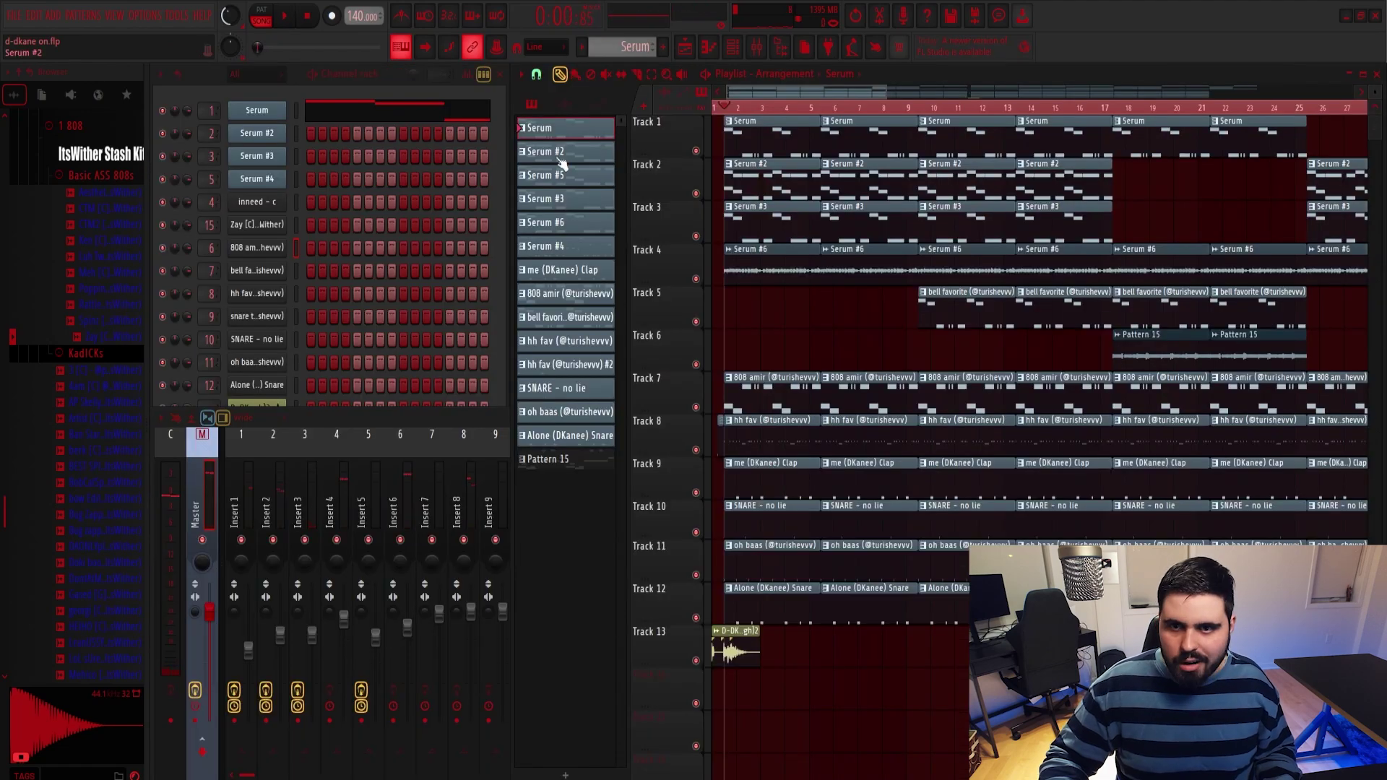
View the Serum pattern's notes, audition tracks 1 and 4 in isolation, and restore all tracks.
{"action": "left_click", "coordinate": [347, 116]}
{"action": "left_click", "coordinate": [1378, 73]}
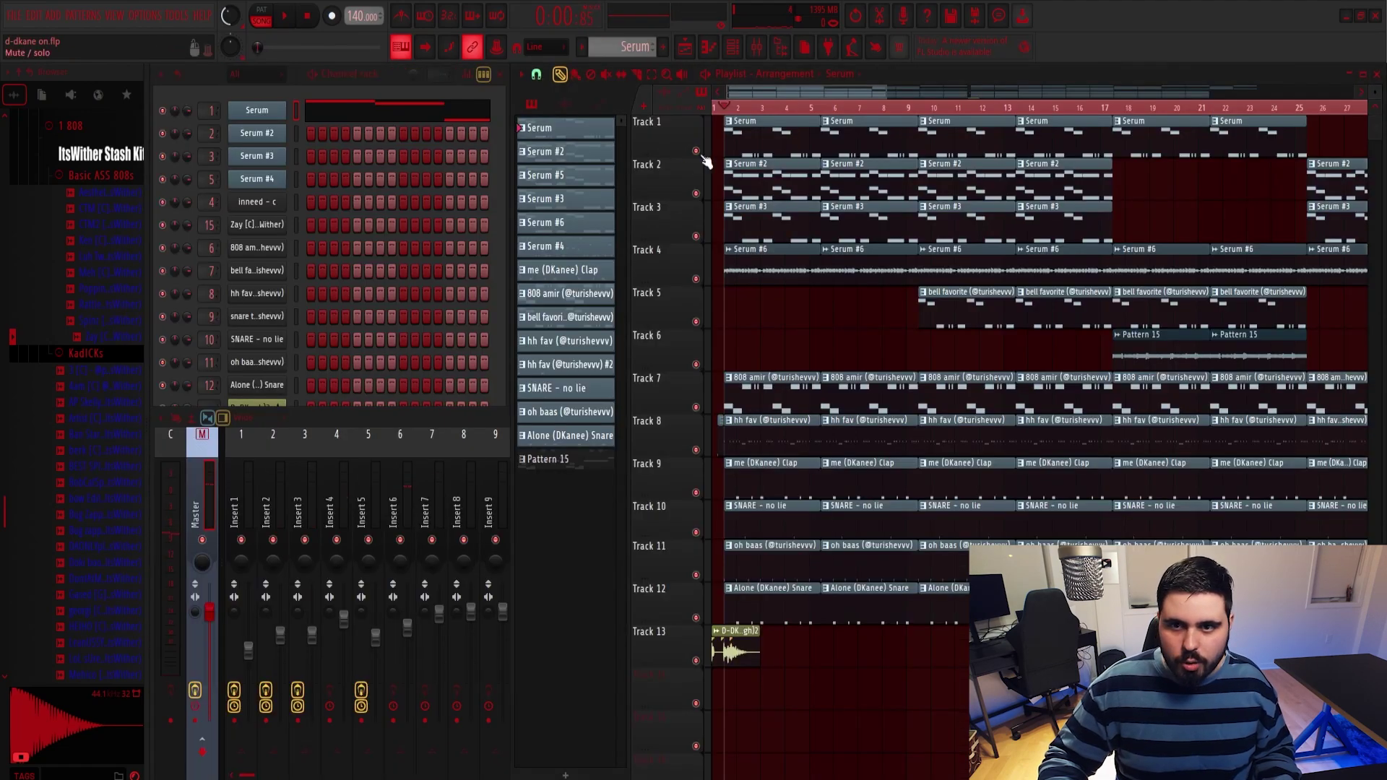
{"action": "right_click", "coordinate": [697, 152]}
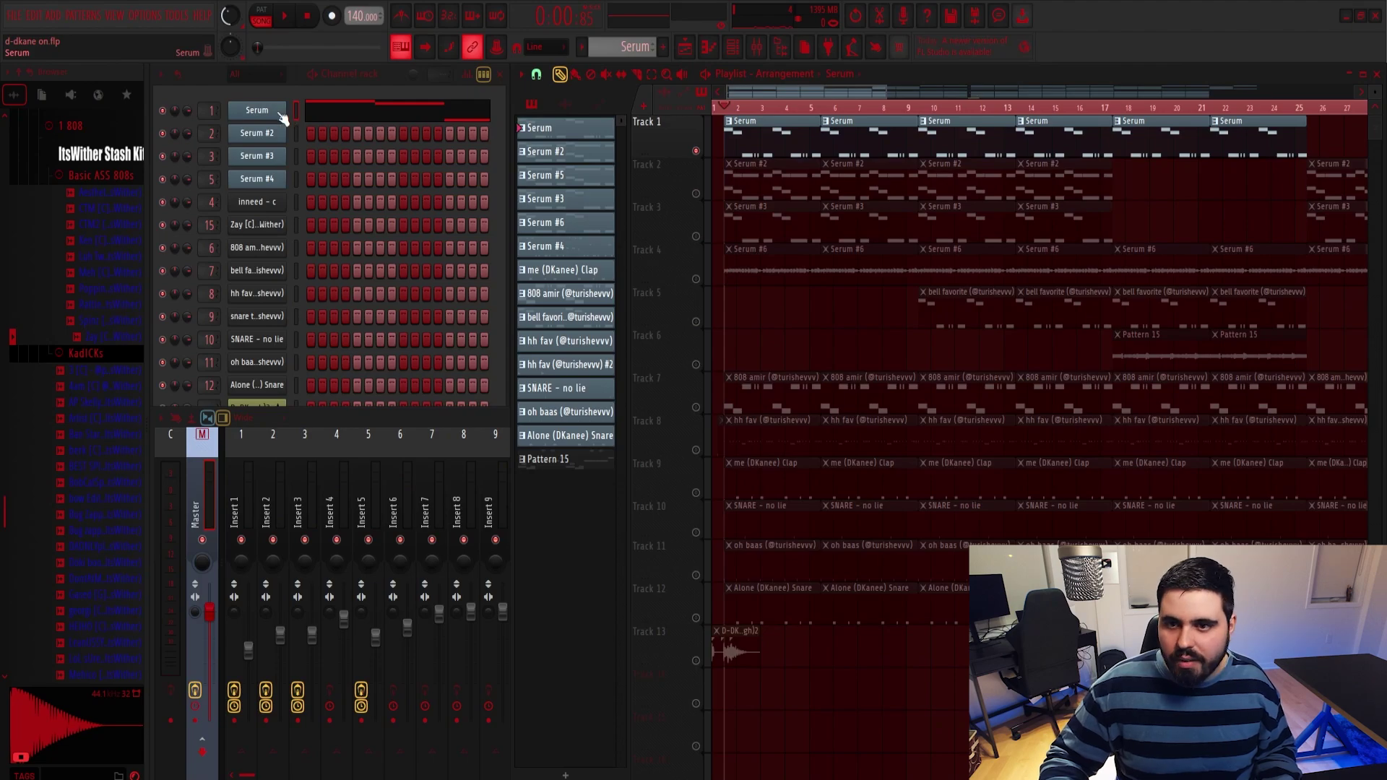
{"action": "key", "text": "space"}
{"action": "right_click", "coordinate": [697, 279]}
{"action": "key", "text": "space"}
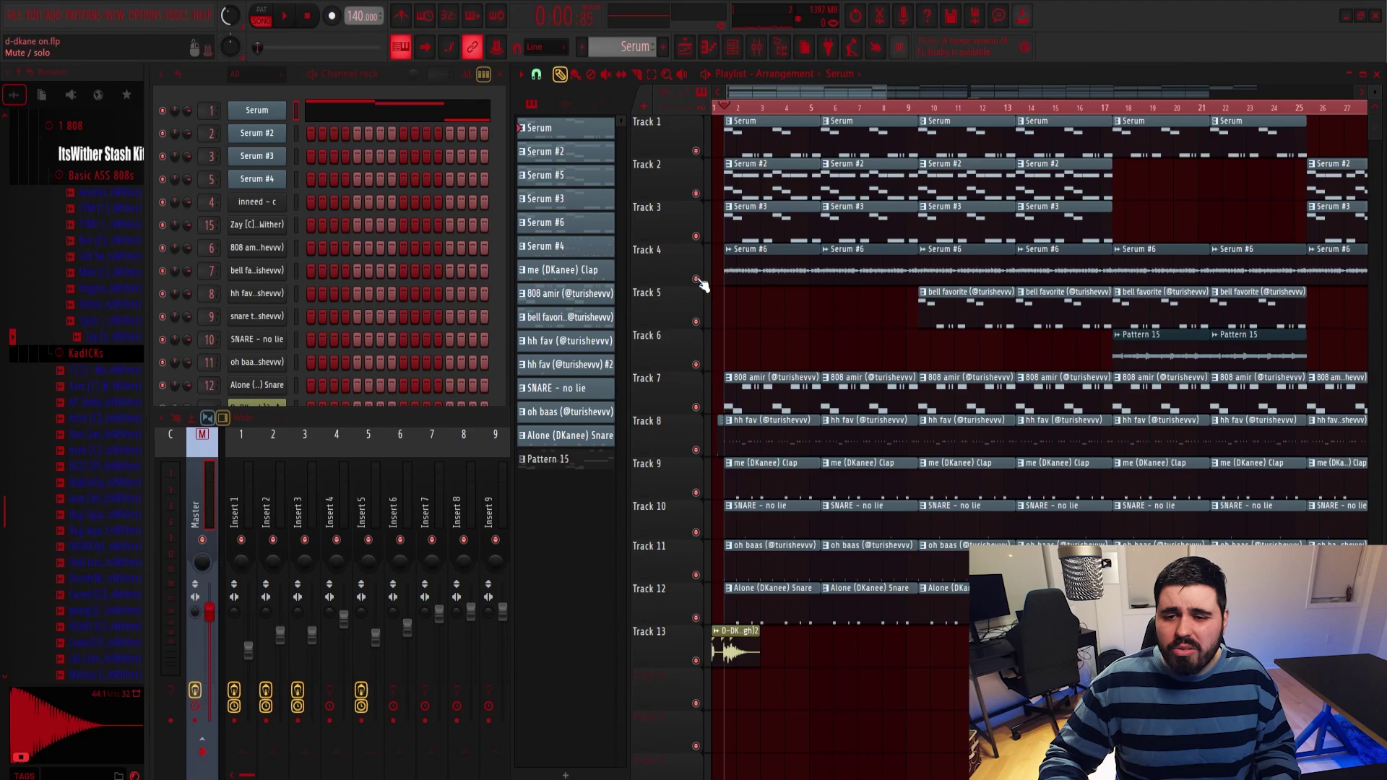
Solo the 808 on track 7 and check its playback level in the mixer.
{"action": "right_click", "coordinate": [695, 407]}
{"action": "key", "text": "space"}
{"action": "left_click", "coordinate": [427, 419]}
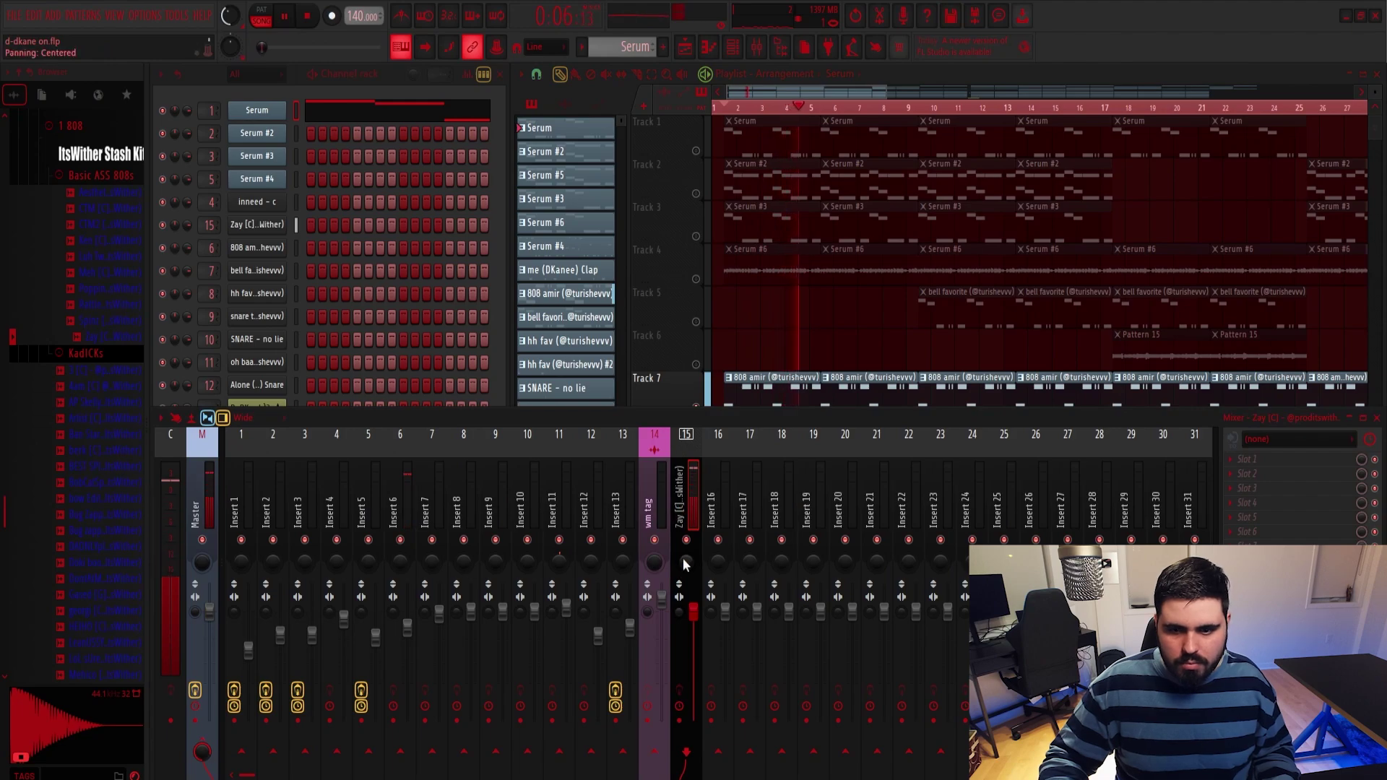
{"action": "left_click", "coordinate": [791, 271]}
Audition the oh baas open hat on track 11 in isolation and restore all tracks.
{"action": "right_click", "coordinate": [696, 576]}
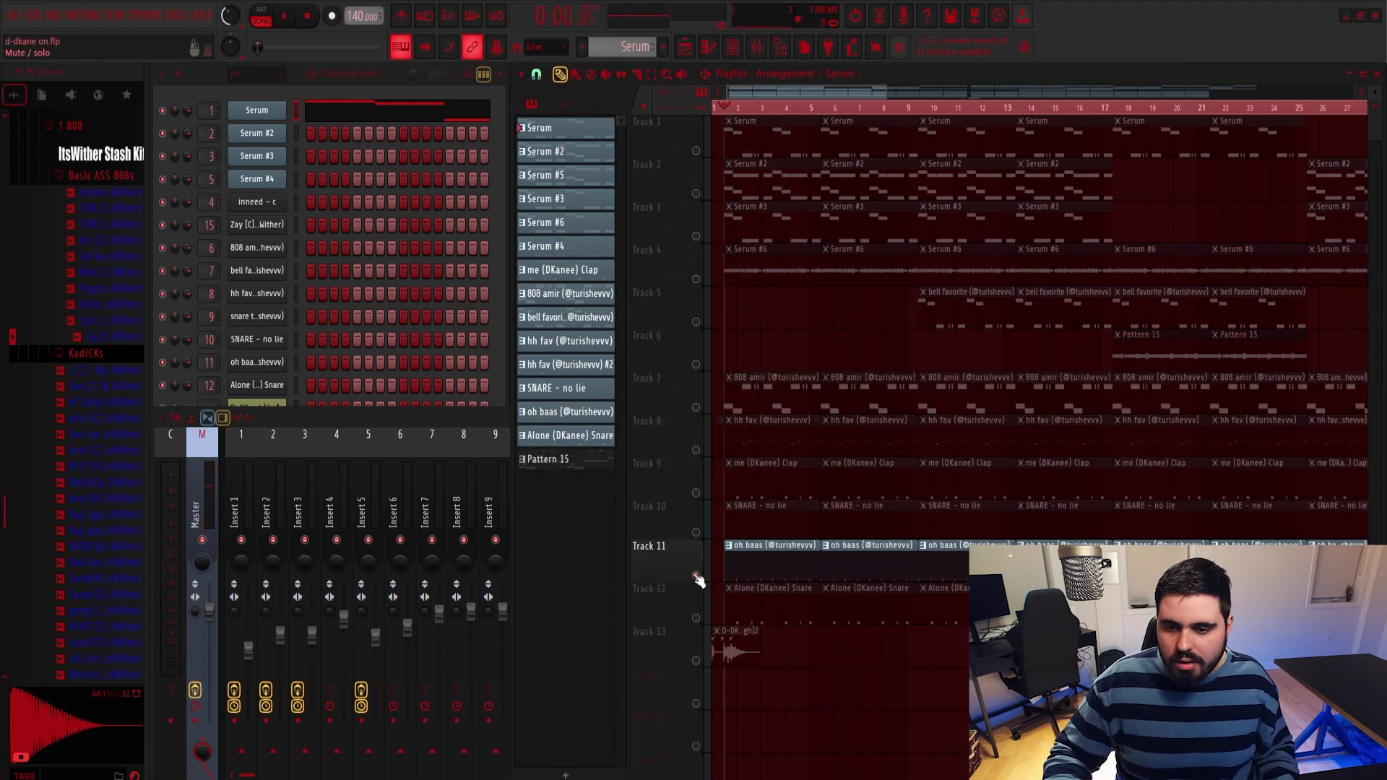
{"action": "key", "text": "space"}
{"action": "key", "text": "space"}
{"action": "key", "text": "space"}
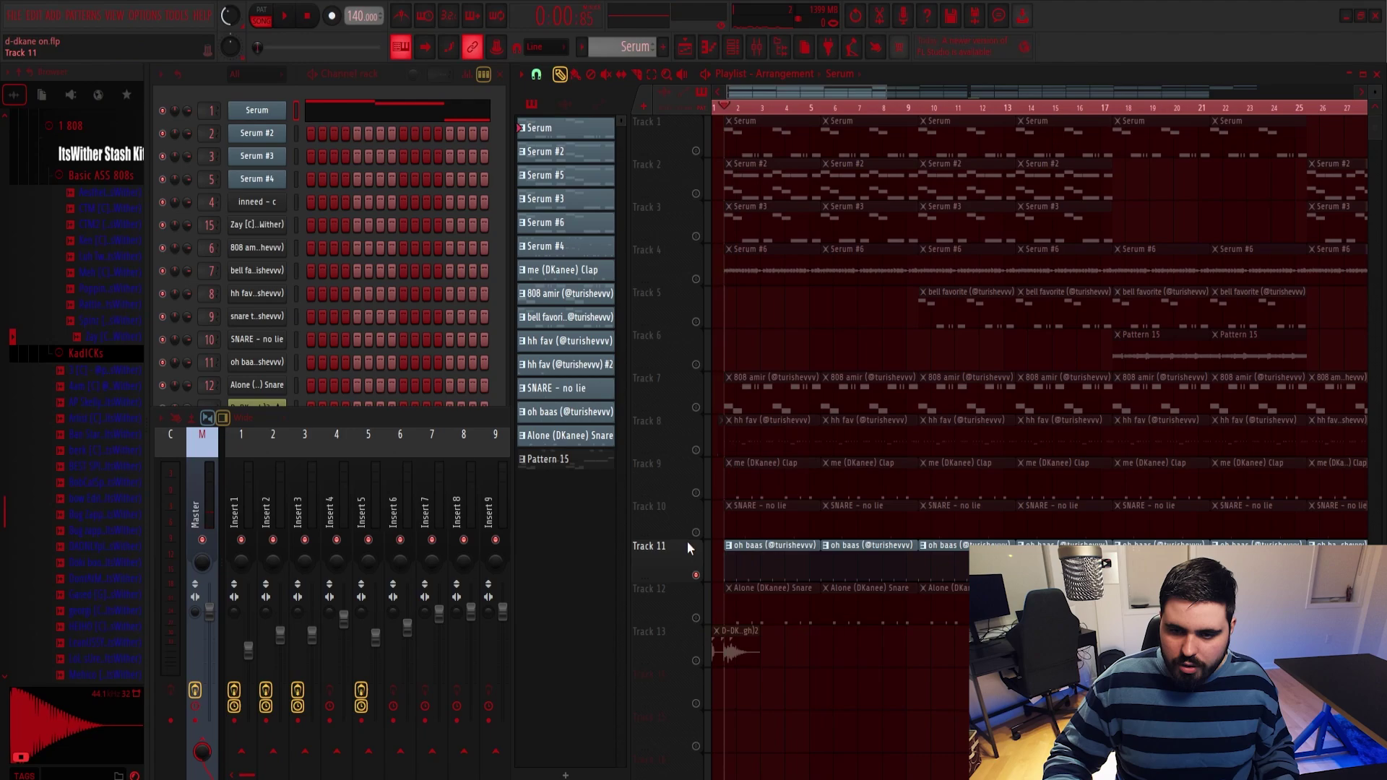
{"action": "right_click", "coordinate": [696, 575]}
Examine the note patterns of oh baas and Alone (DKanee) Snare during playback, closing each piano roll.
{"action": "double_click", "coordinate": [744, 563]}
{"action": "key", "text": "space"}
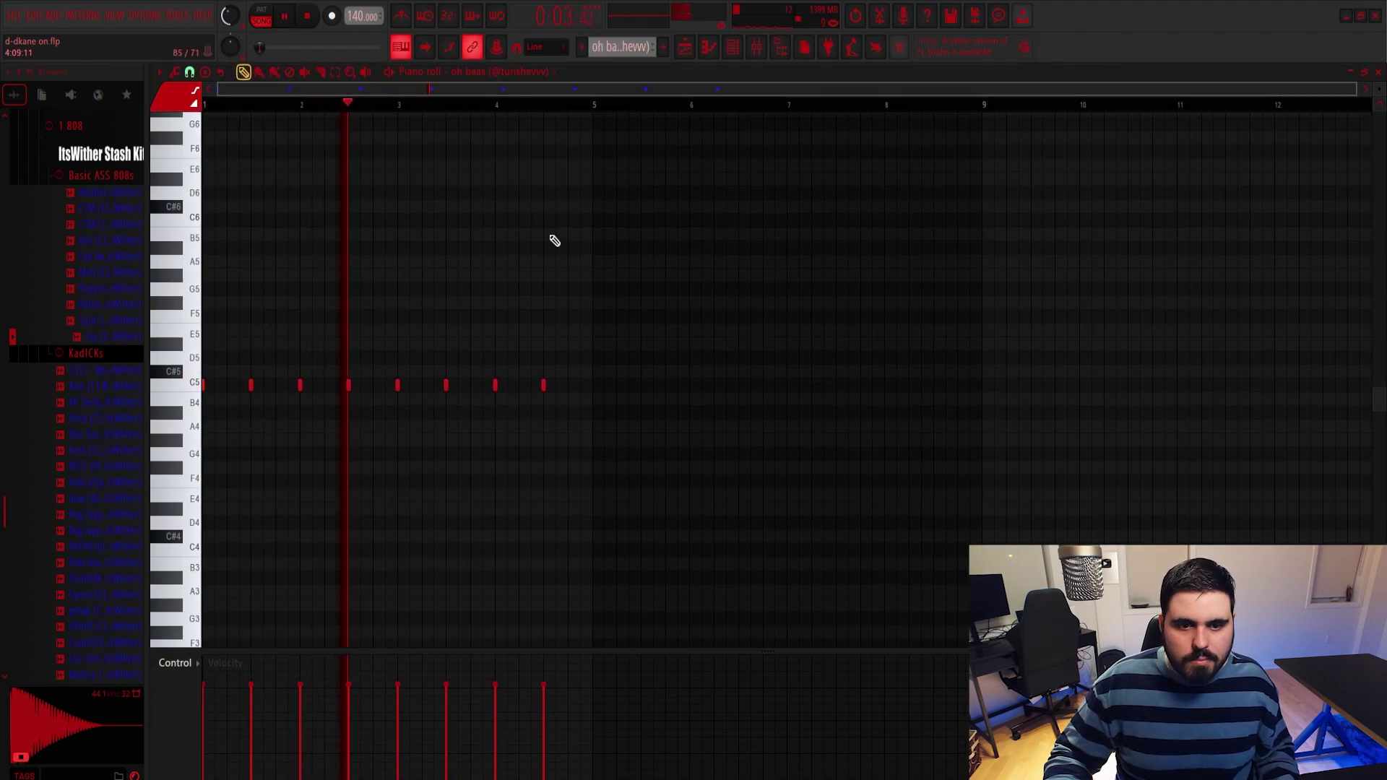
{"action": "key", "text": "space"}
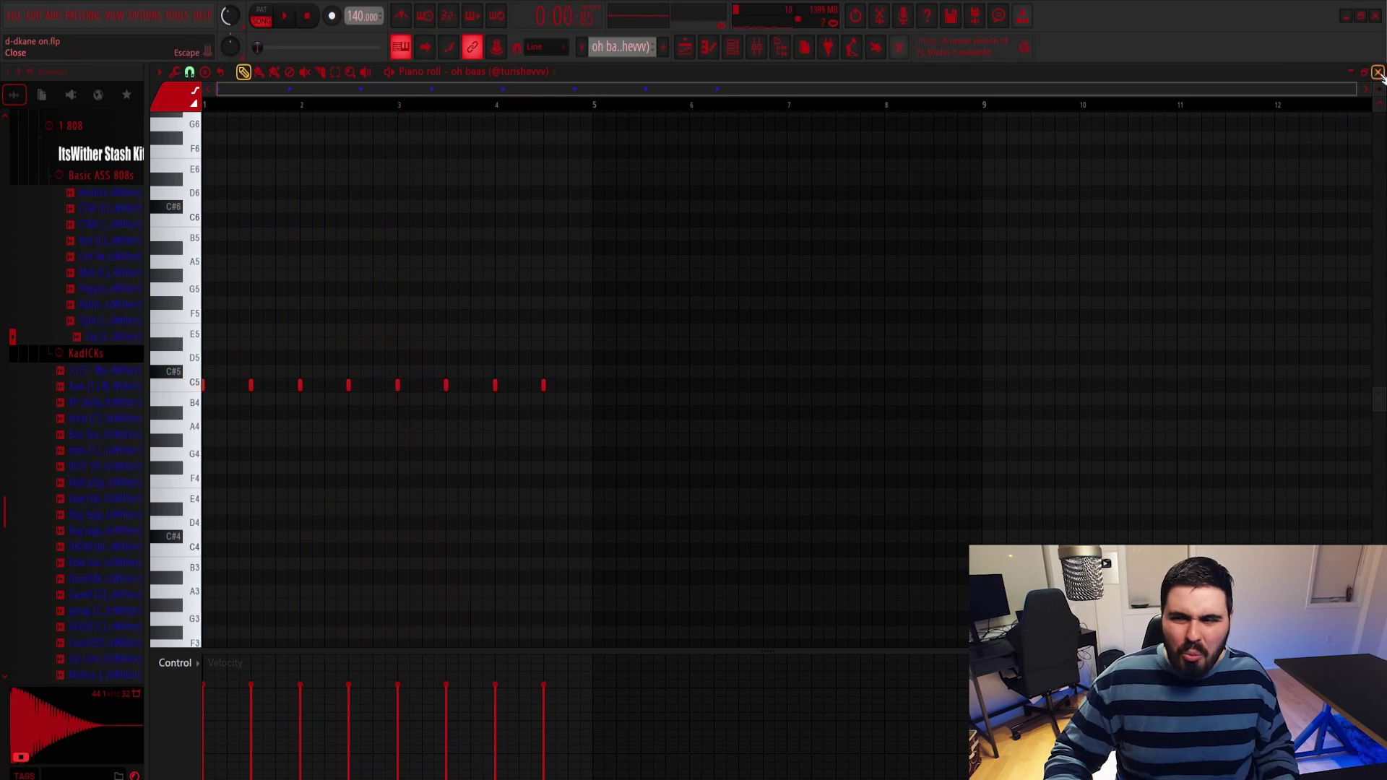
{"action": "left_click", "coordinate": [1378, 73]}
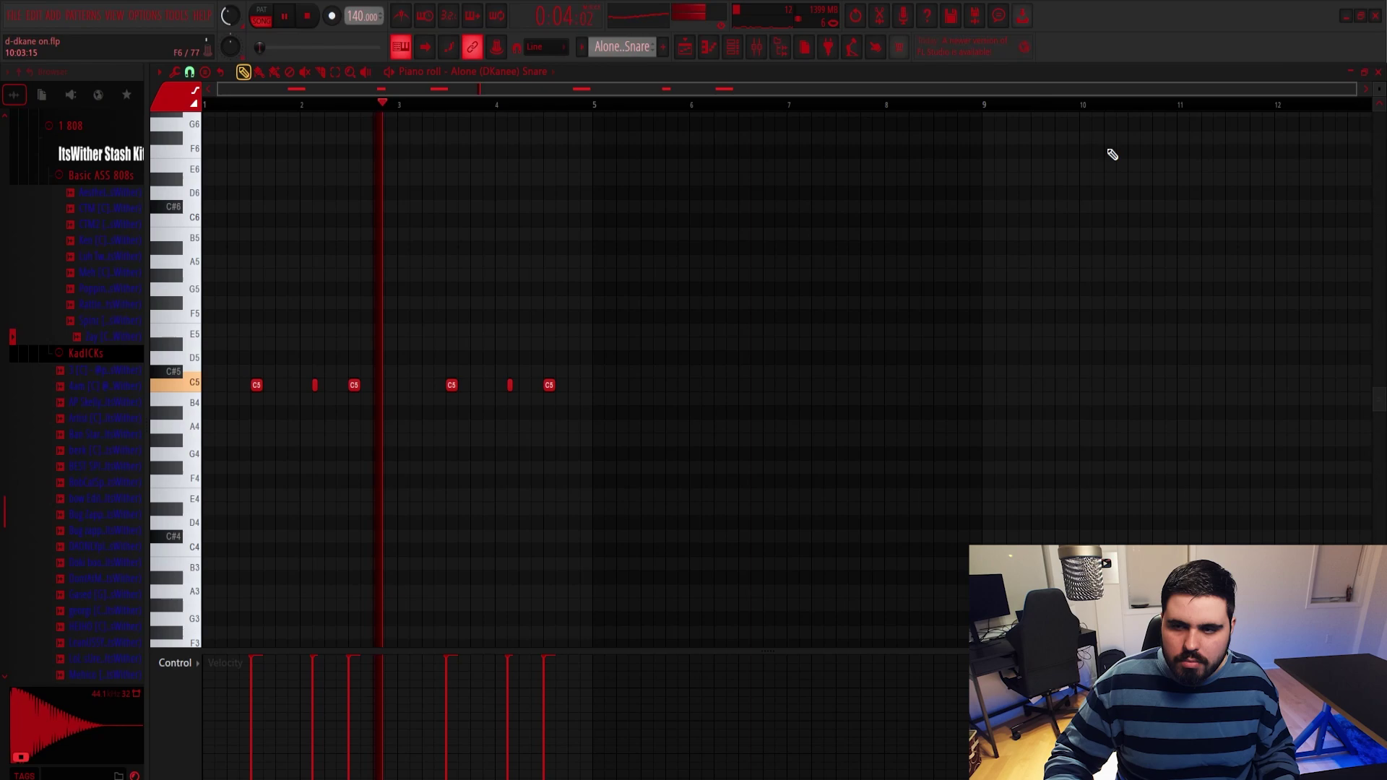
{"action": "left_click", "coordinate": [1377, 71]}
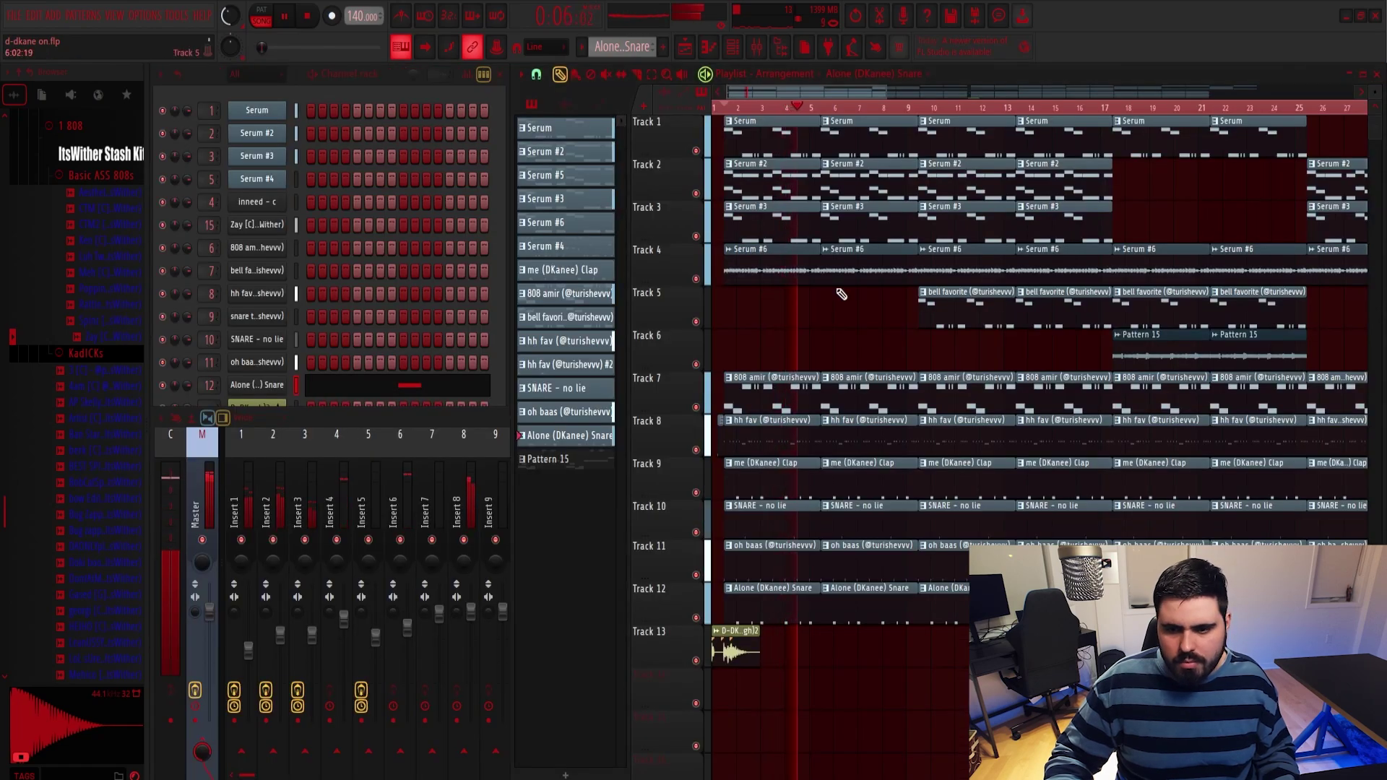
{"action": "key", "text": "space"}
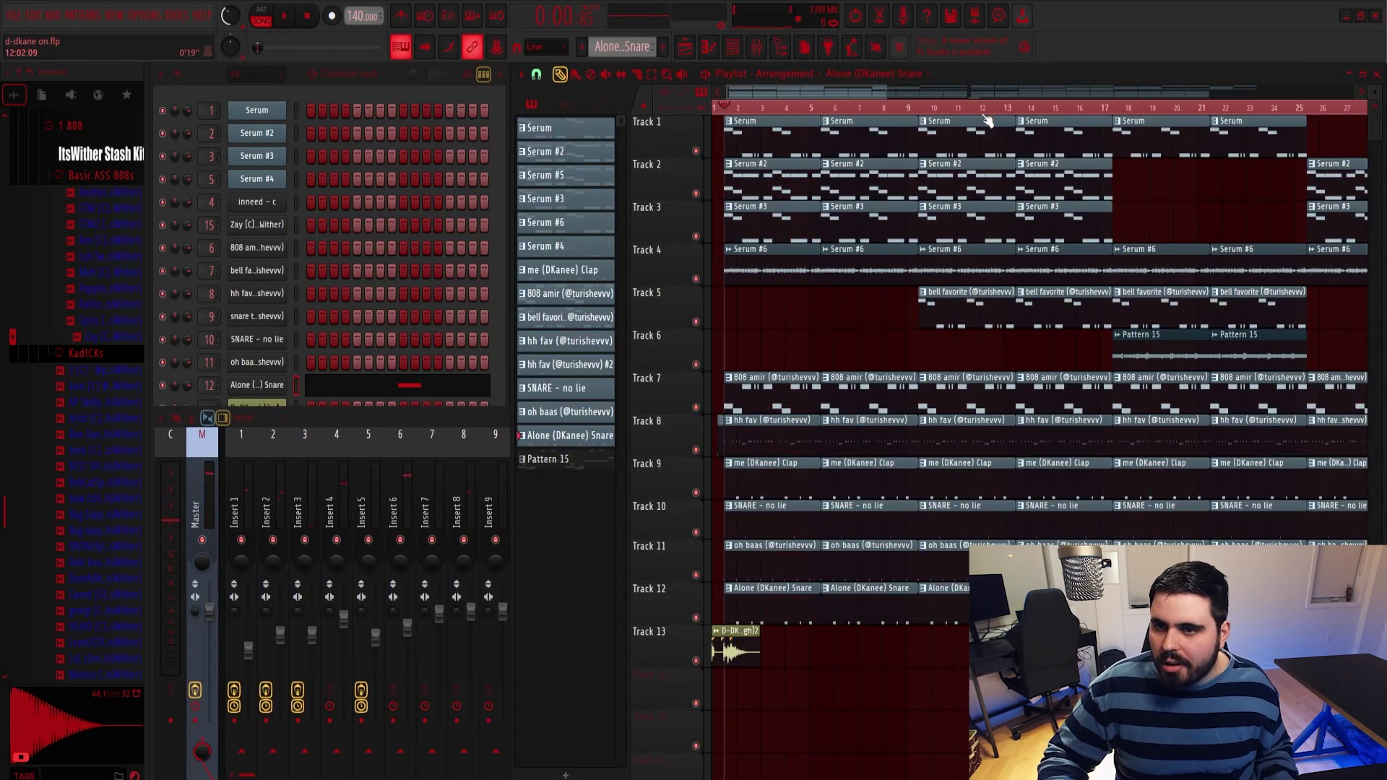
Delete the second SNARE - no lie, oh baas and Alone Snare clips on tracks 10 to 12 and play that section.
{"action": "left_click_drag", "start_coordinate": [886, 90], "coordinate": [980, 94]}
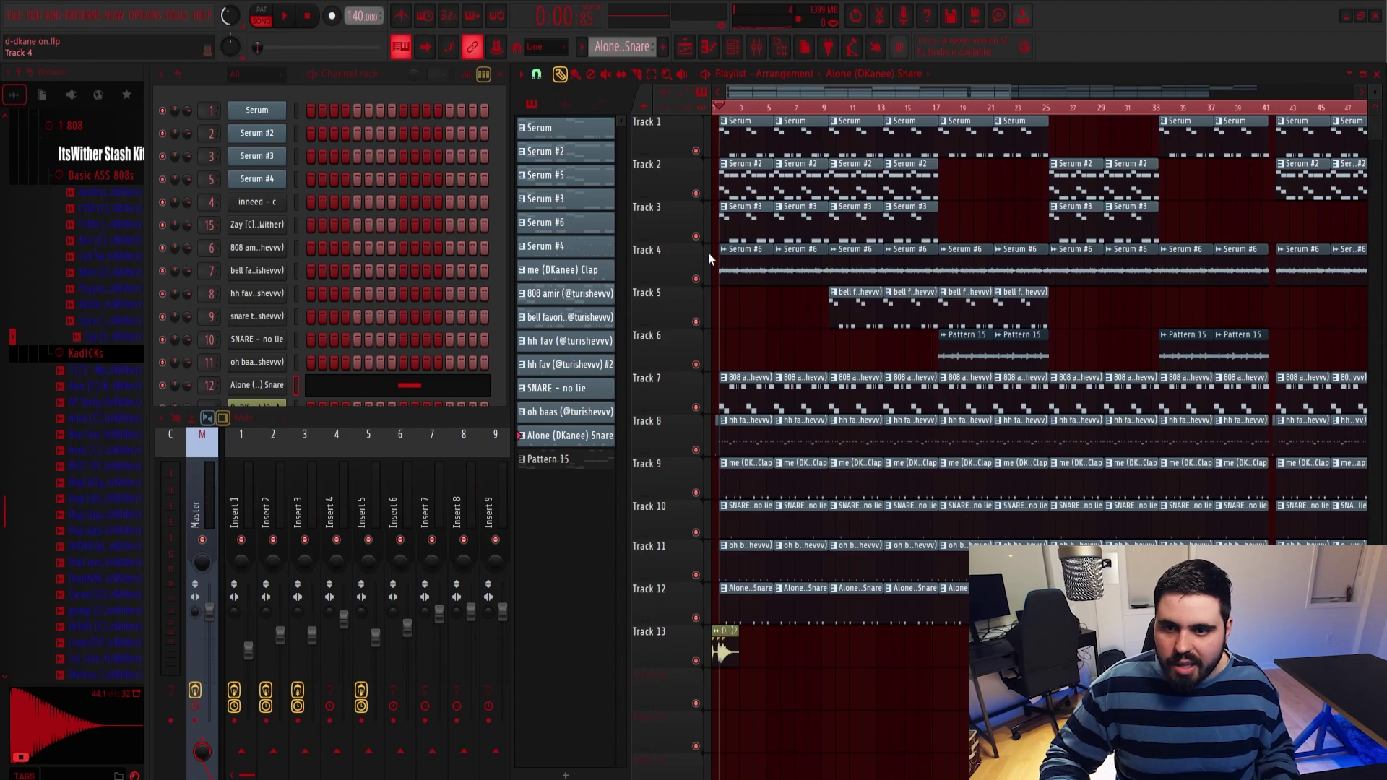
{"action": "scroll", "coordinate": [718, 296], "scroll_direction": "up", "scroll_amount": 4}
{"action": "scroll", "coordinate": [782, 91], "scroll_direction": "down", "scroll_amount": 1}
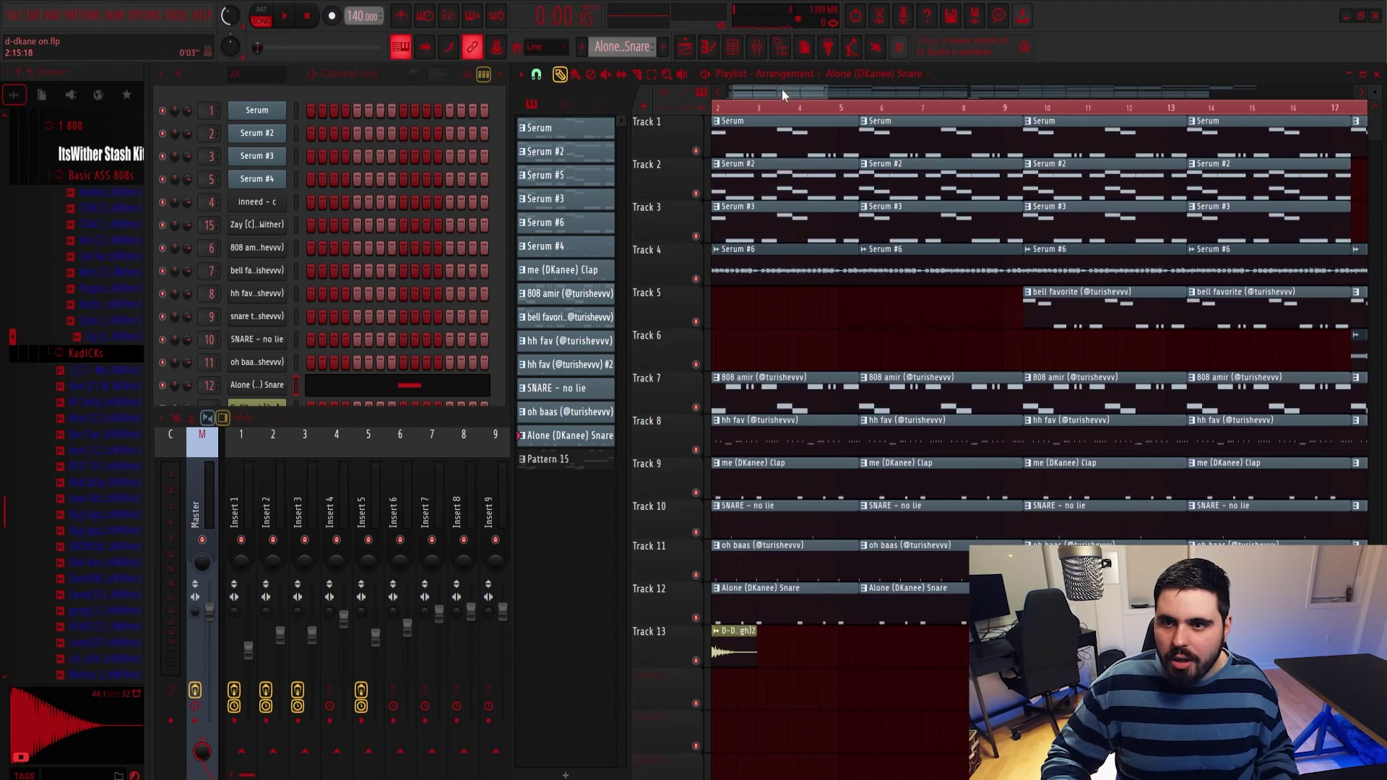
{"action": "left_click_drag", "start_coordinate": [796, 339], "coordinate": [797, 614], "text": "ctrl"}
{"action": "left_click", "coordinate": [829, 340], "text": "ctrl"}
{"action": "scroll", "coordinate": [806, 119], "scroll_direction": "right", "scroll_amount": 1}
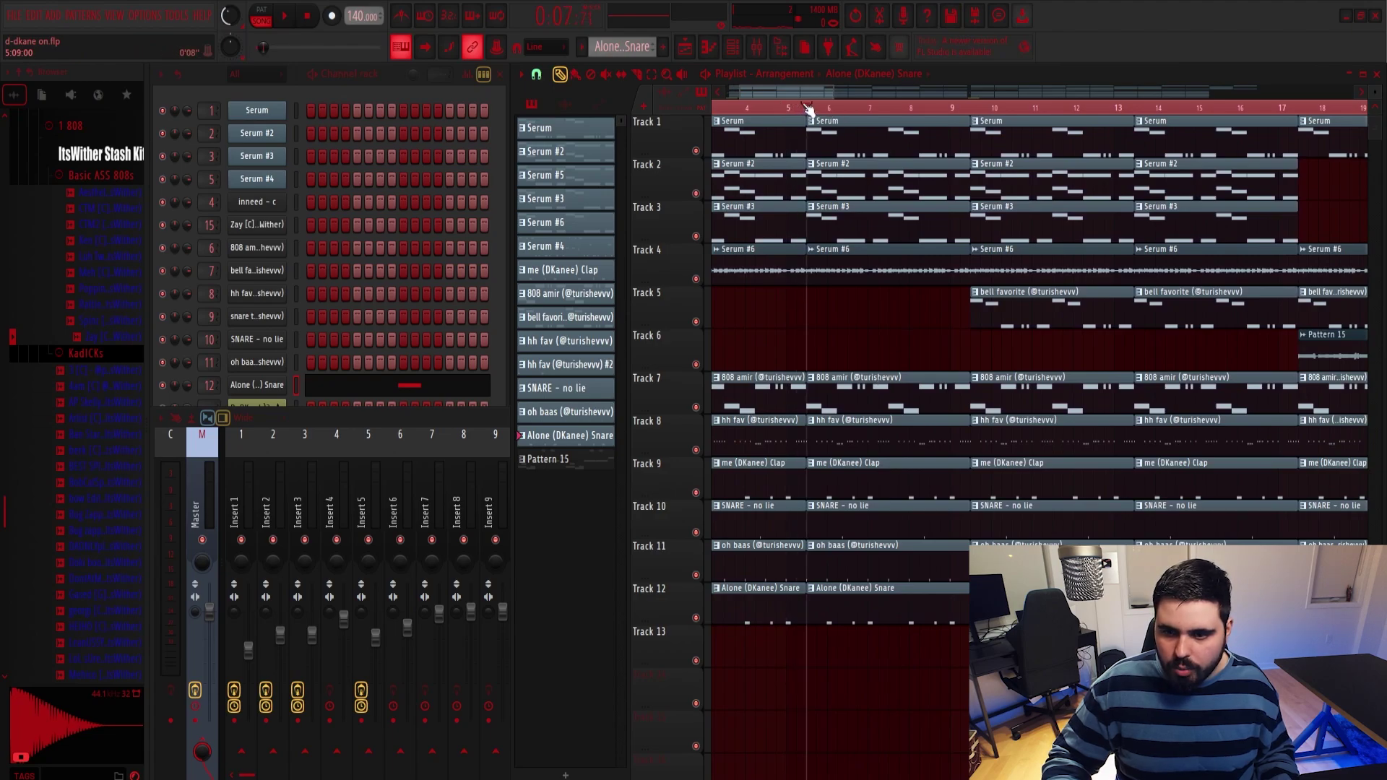
{"action": "left_click_drag", "start_coordinate": [881, 515], "coordinate": [930, 582]}
{"action": "key", "text": "Delete"}
{"action": "key", "text": "space"}
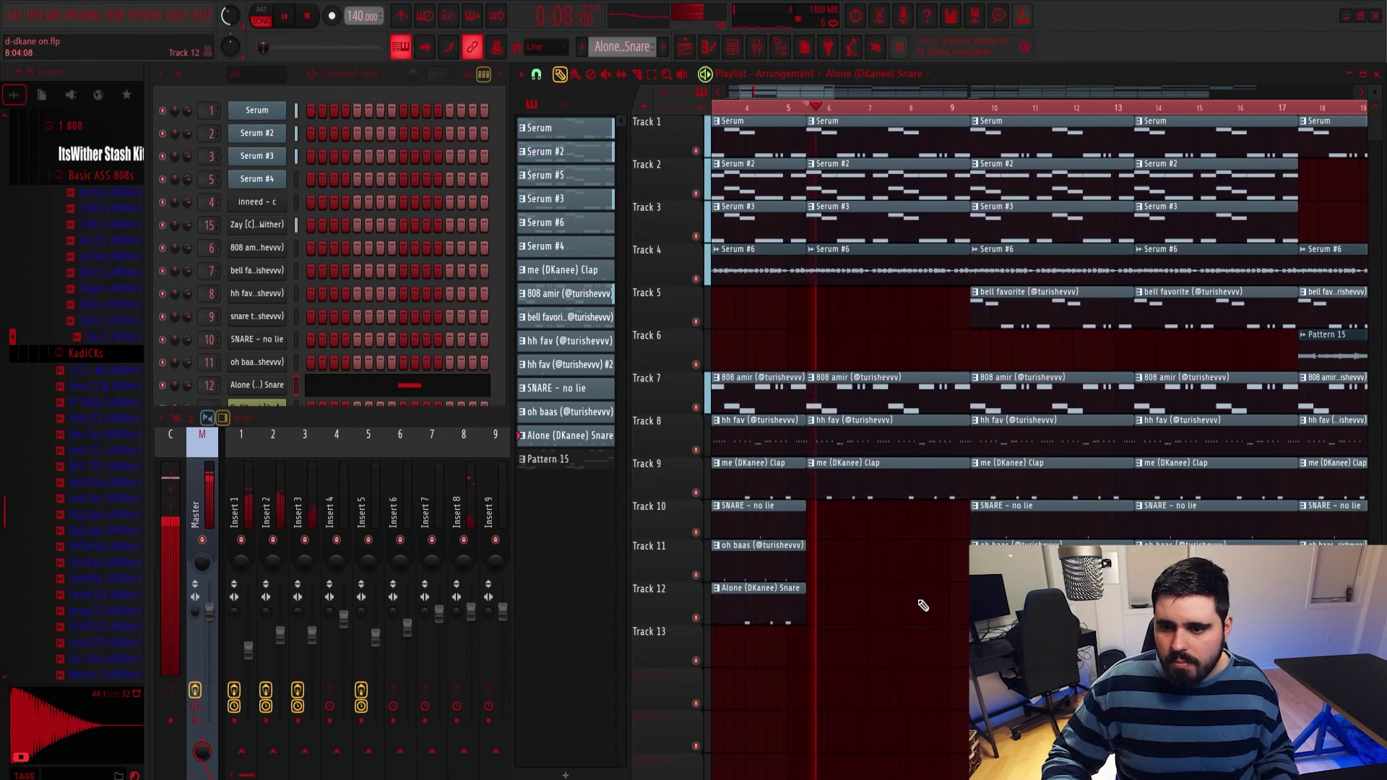
{"action": "key", "text": "space"}
Slice the second hh fav and me (DKanee) Clap clips and remove their parts from about bar 6 to bar 7.
{"action": "scroll", "coordinate": [829, 517], "scroll_direction": "up", "scroll_amount": 3}
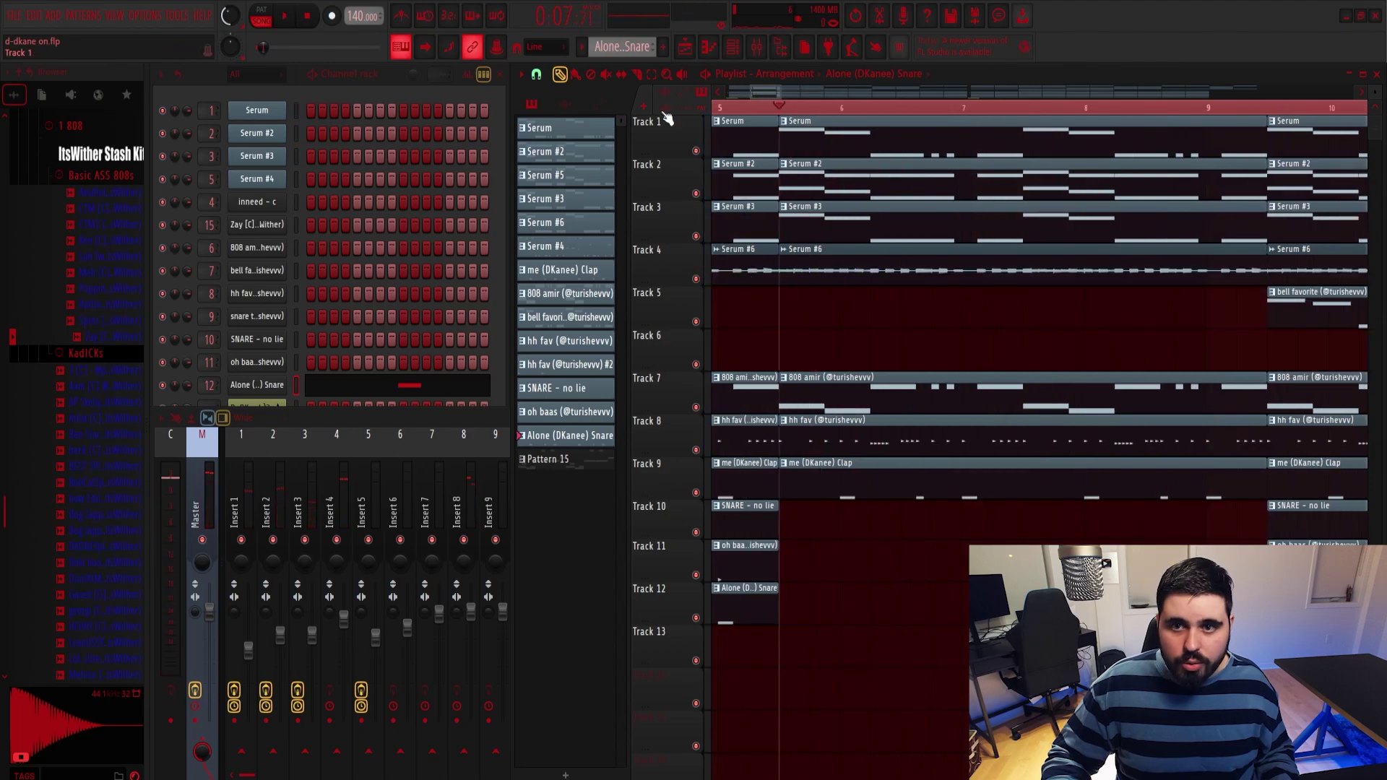
{"action": "left_click", "coordinate": [636, 75]}
{"action": "scroll", "coordinate": [831, 462], "scroll_direction": "up", "scroll_amount": 2}
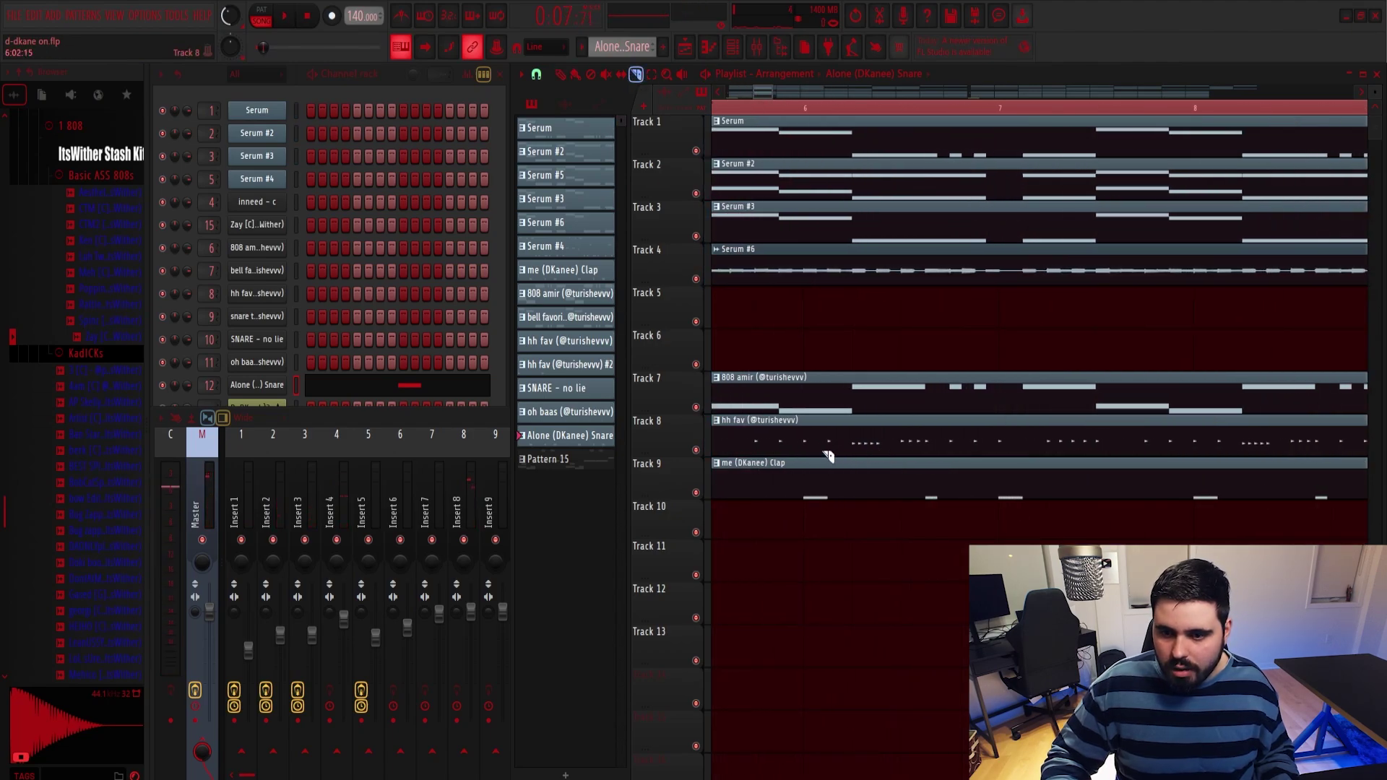
{"action": "key", "text": "space"}
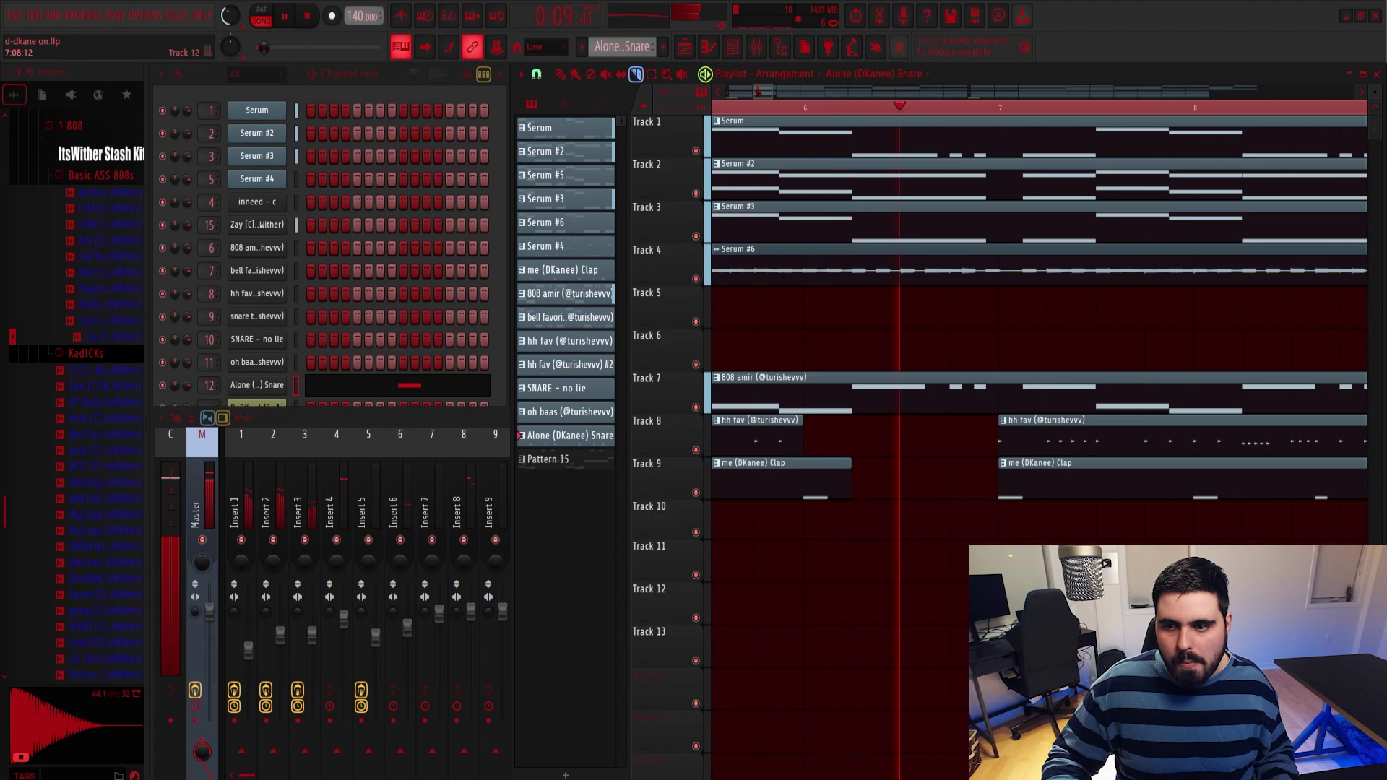
{"action": "key", "text": "space"}
Audition the soloed Serum melody layers from bar 5, adding tracks 3 and 4, and restore all tracks.
{"action": "scroll", "coordinate": [1045, 538], "scroll_direction": "down", "scroll_amount": 5}
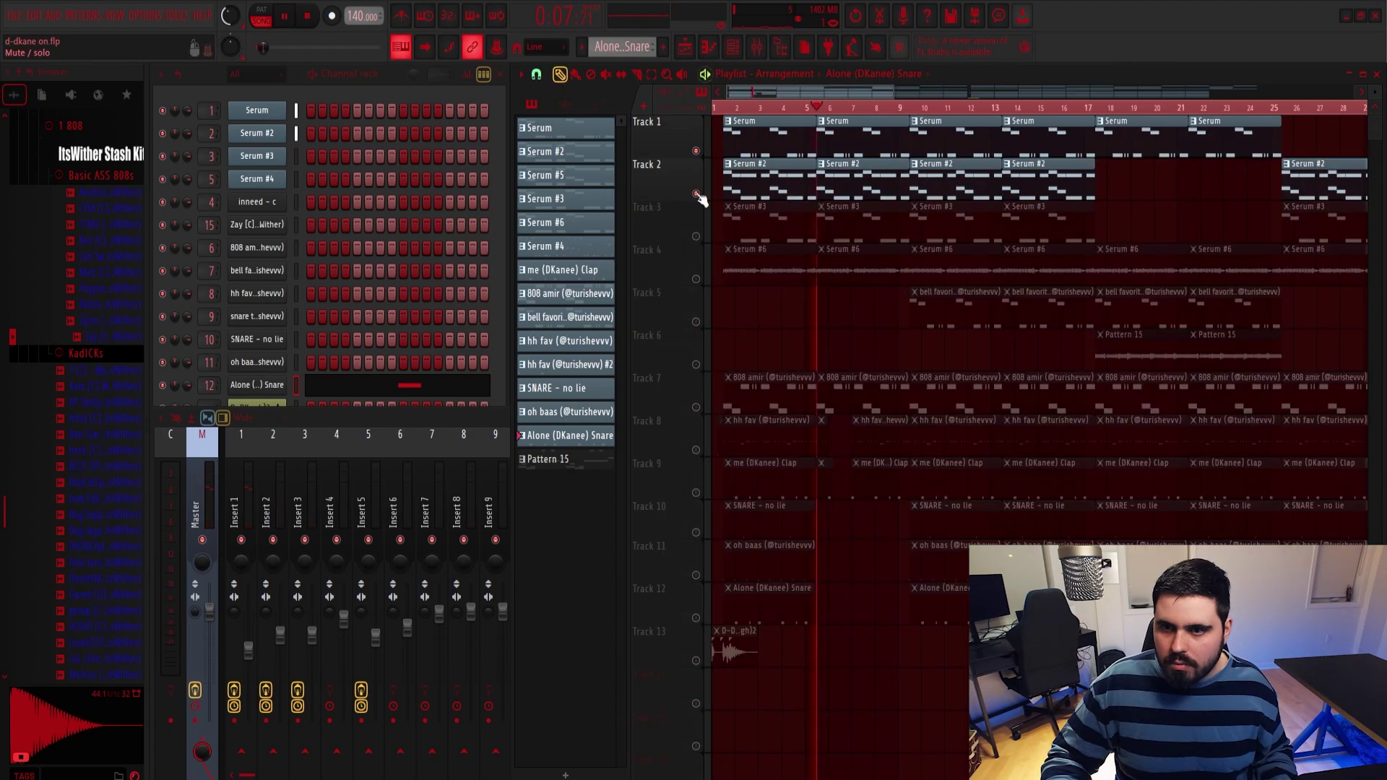
{"action": "key", "text": "space"}
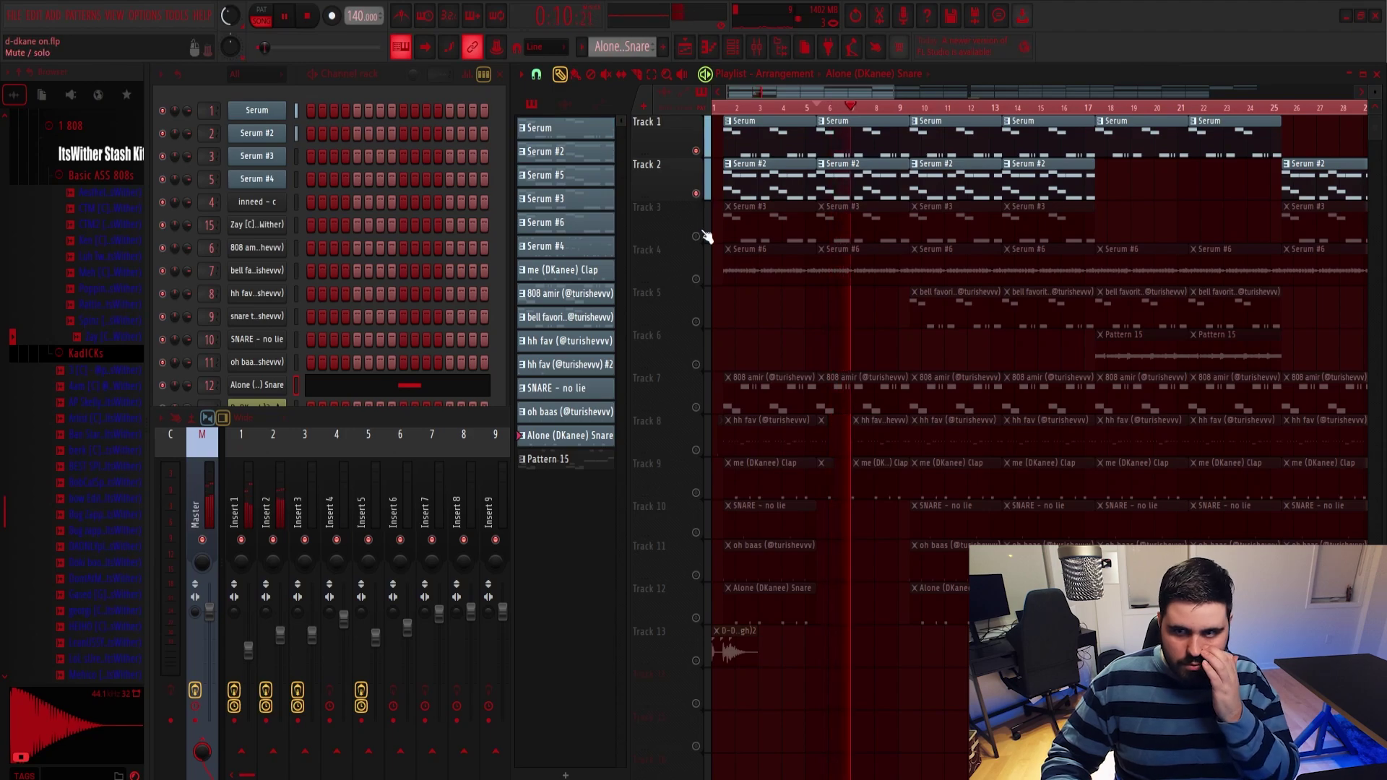
{"action": "left_click_drag", "start_coordinate": [695, 236], "coordinate": [695, 279]}
{"action": "key", "text": "space"}
{"action": "right_click", "coordinate": [695, 279]}
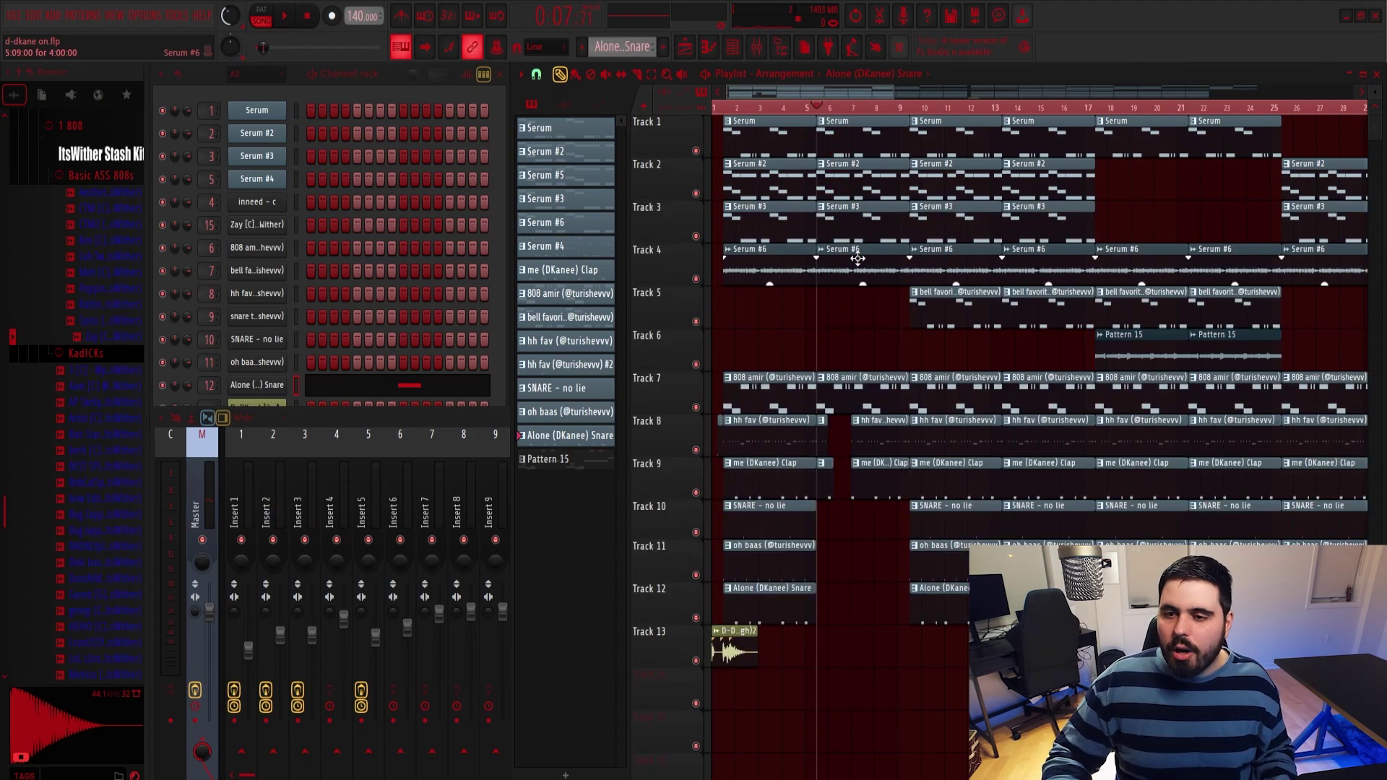
Delete the second Serum #6 clip on track 4 and play the section.
{"action": "right_click", "coordinate": [858, 258]}
{"action": "key", "text": "space"}
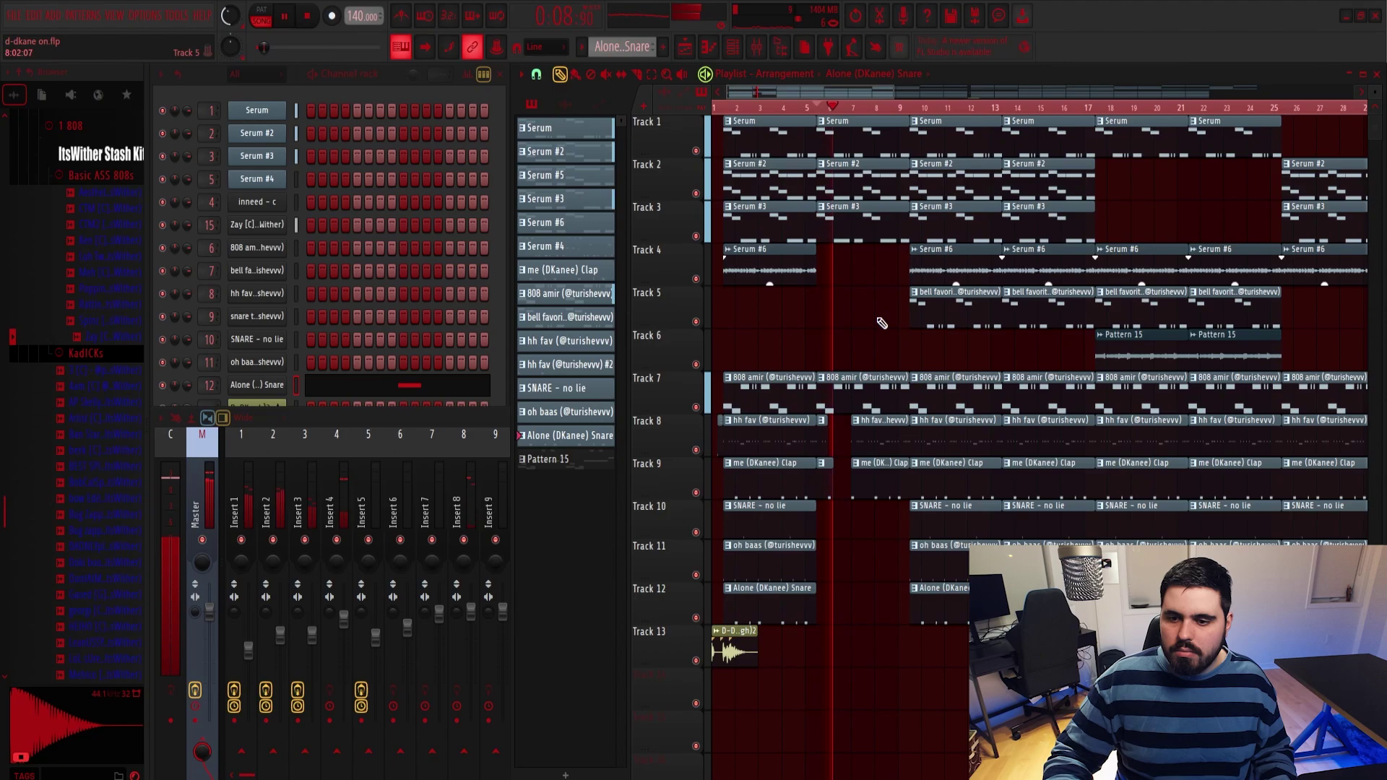
Delete the oh baas and Alone (DKanee) Snare clips on tracks 11 and 12 at bar 9 and play the section.
{"action": "scroll", "coordinate": [952, 106], "scroll_direction": "down", "scroll_amount": 3}
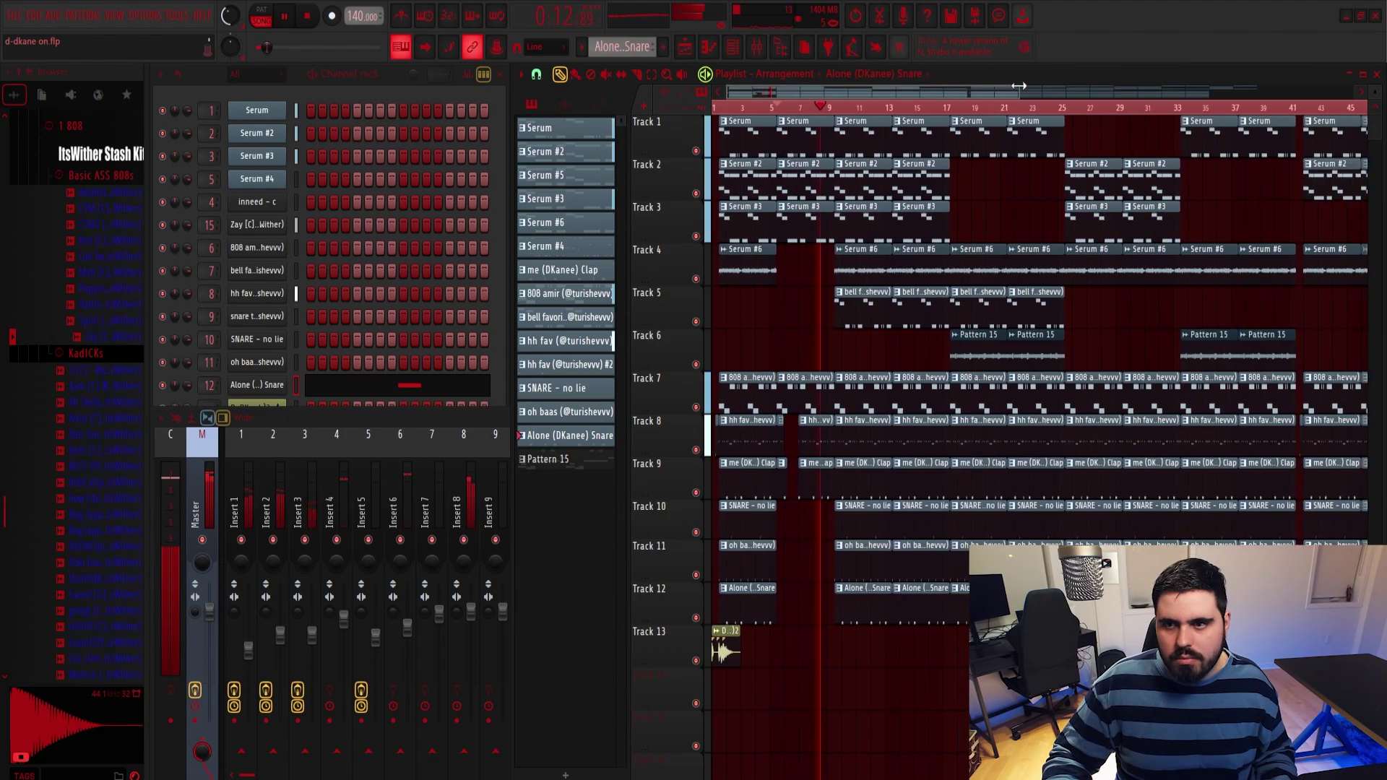
{"action": "scroll", "coordinate": [831, 260], "scroll_direction": "up", "scroll_amount": 4}
{"action": "key", "text": "space"}
{"action": "left_click_drag", "start_coordinate": [881, 369], "coordinate": [833, 116]}
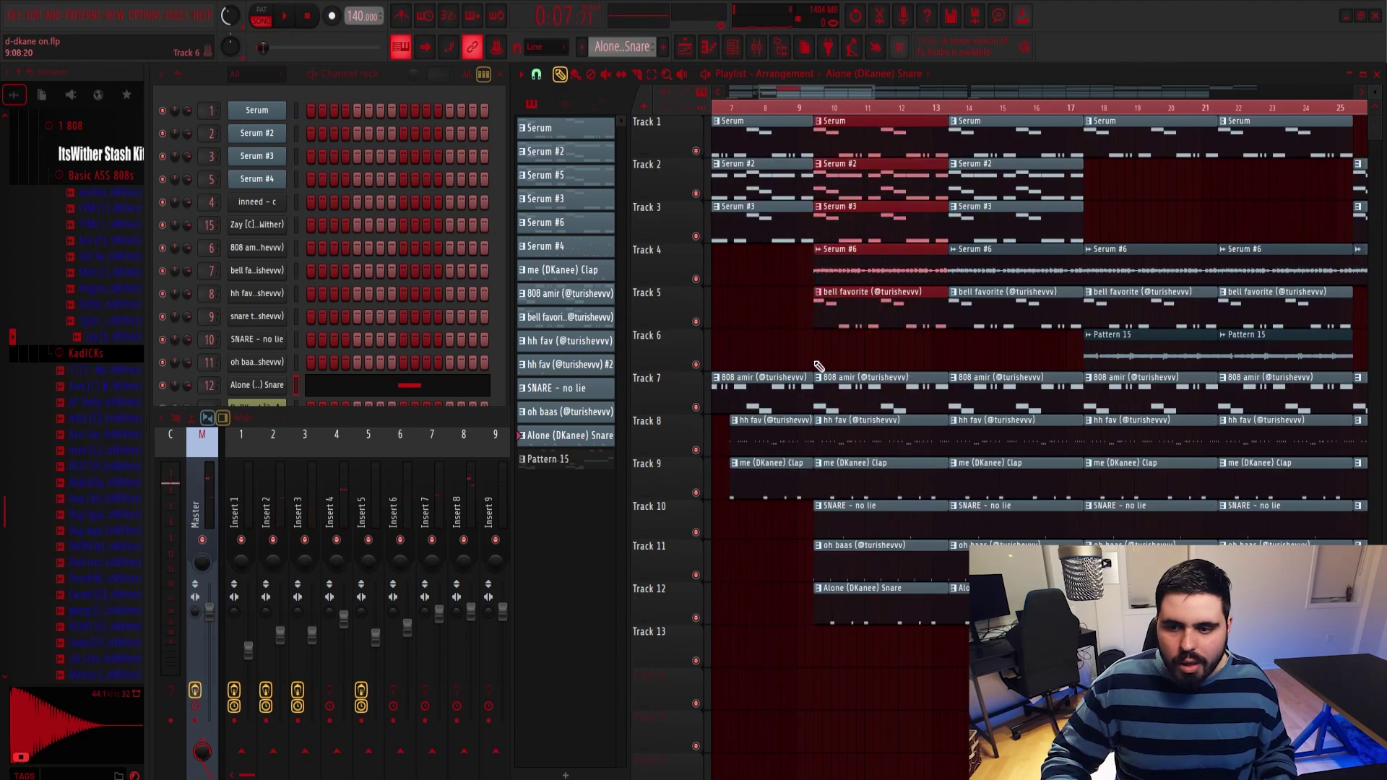
{"action": "key", "text": "ctrl+d"}
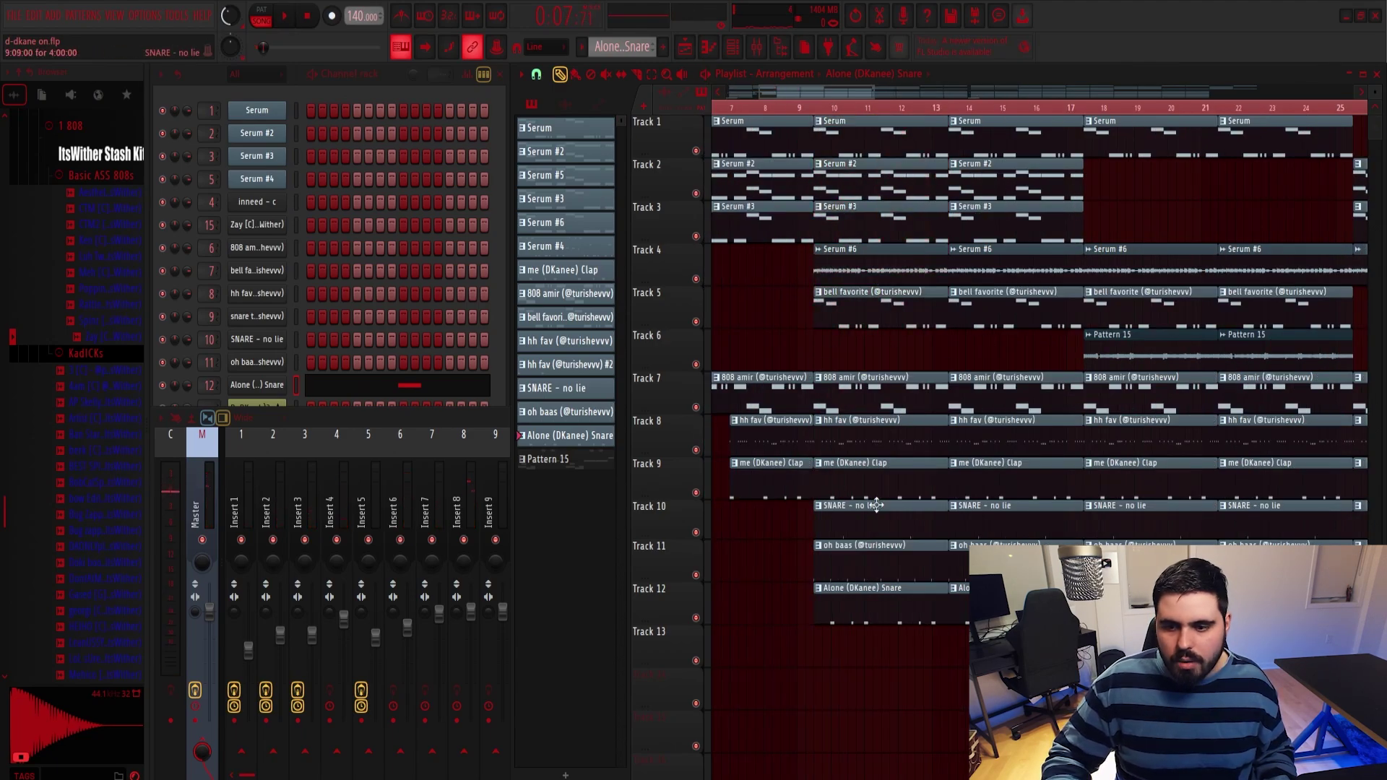
{"action": "right_click", "coordinate": [869, 559]}
{"action": "key", "text": "space"}
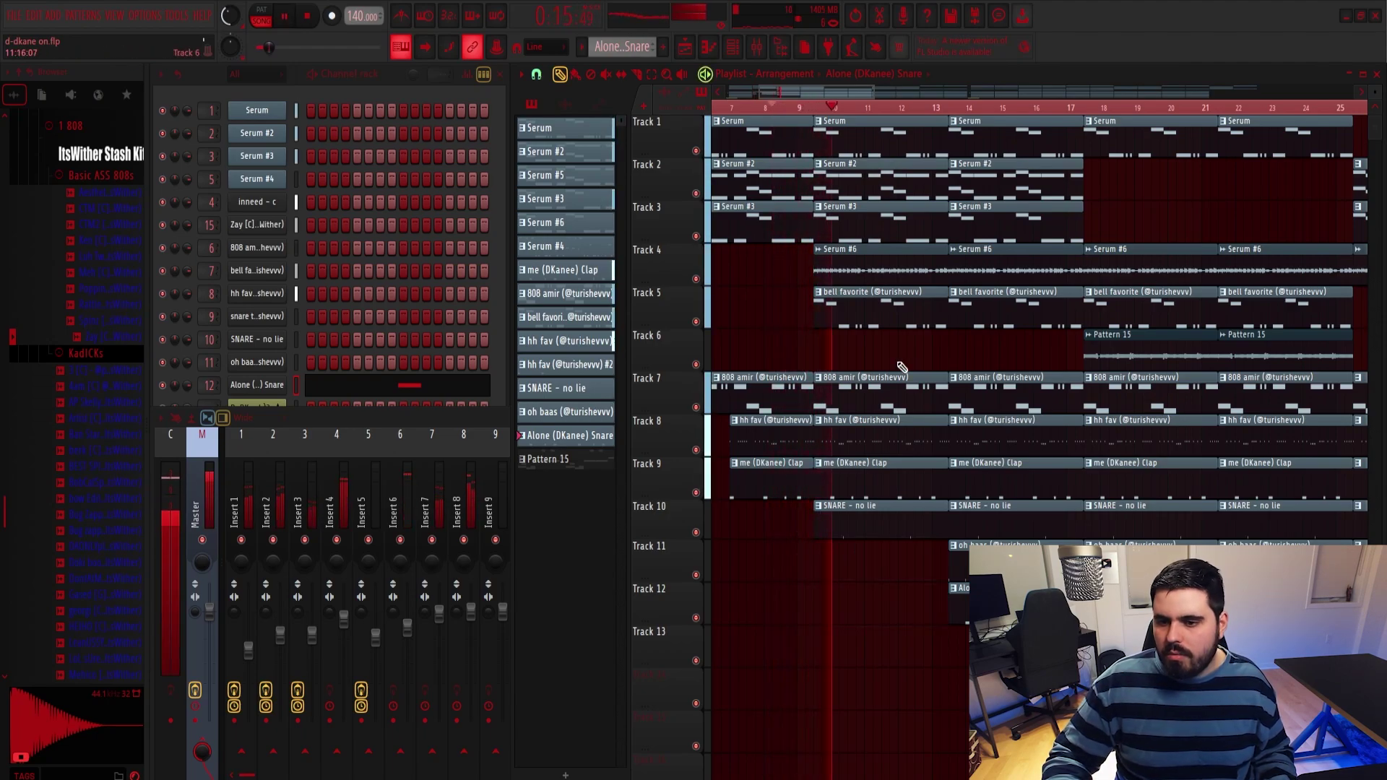
Set the SNARE - no lie channel's volume to about 74% and play the section around bar 9.
{"action": "key", "text": "space"}
{"action": "left_click", "coordinate": [565, 388]}
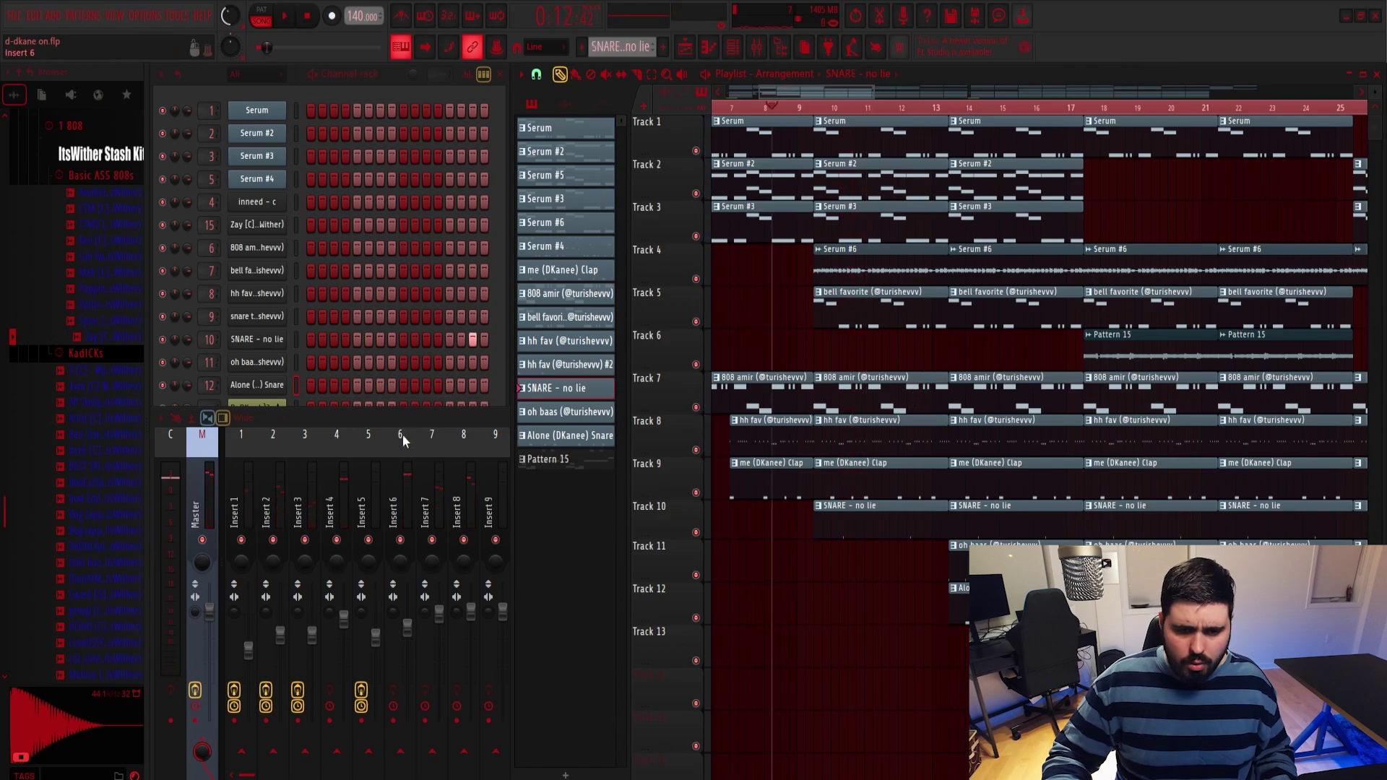
{"action": "left_click", "coordinate": [187, 339]}
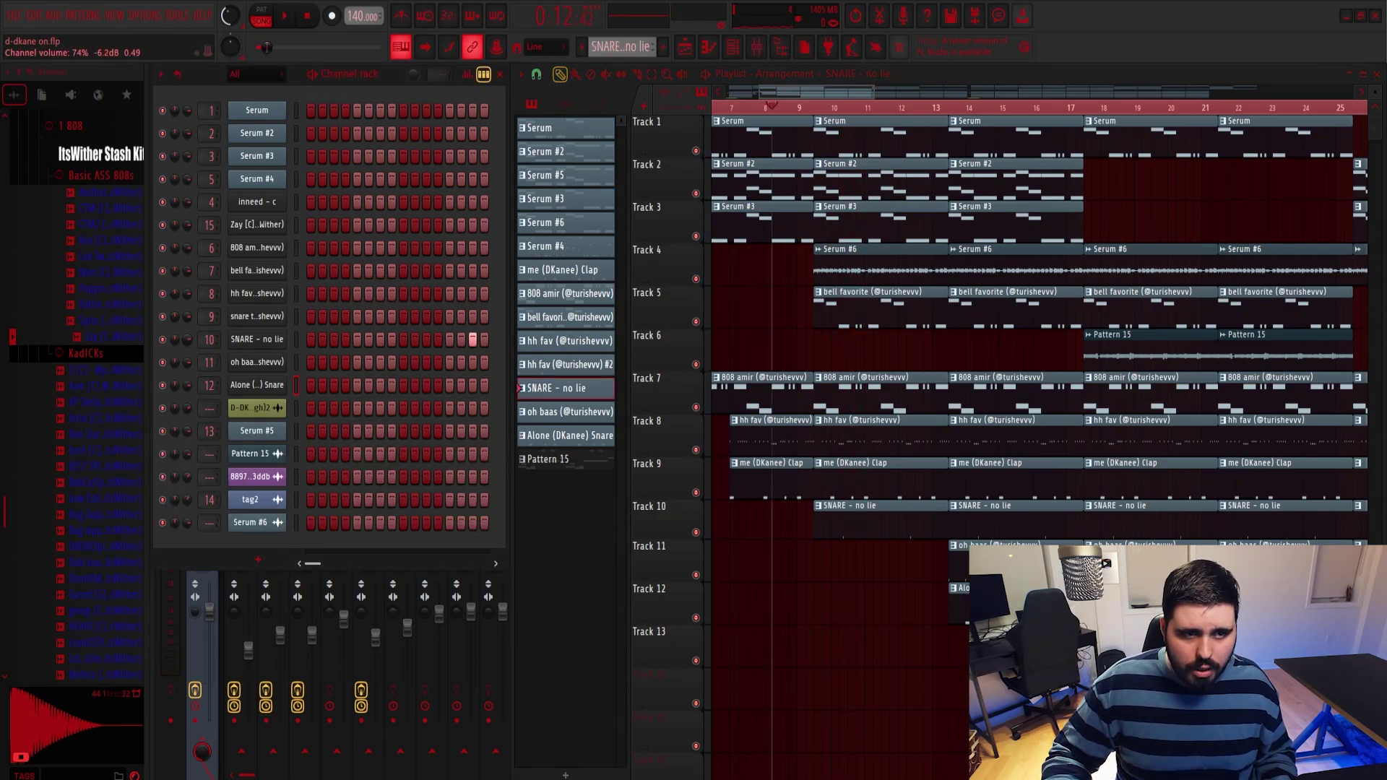
{"action": "key", "text": "space"}
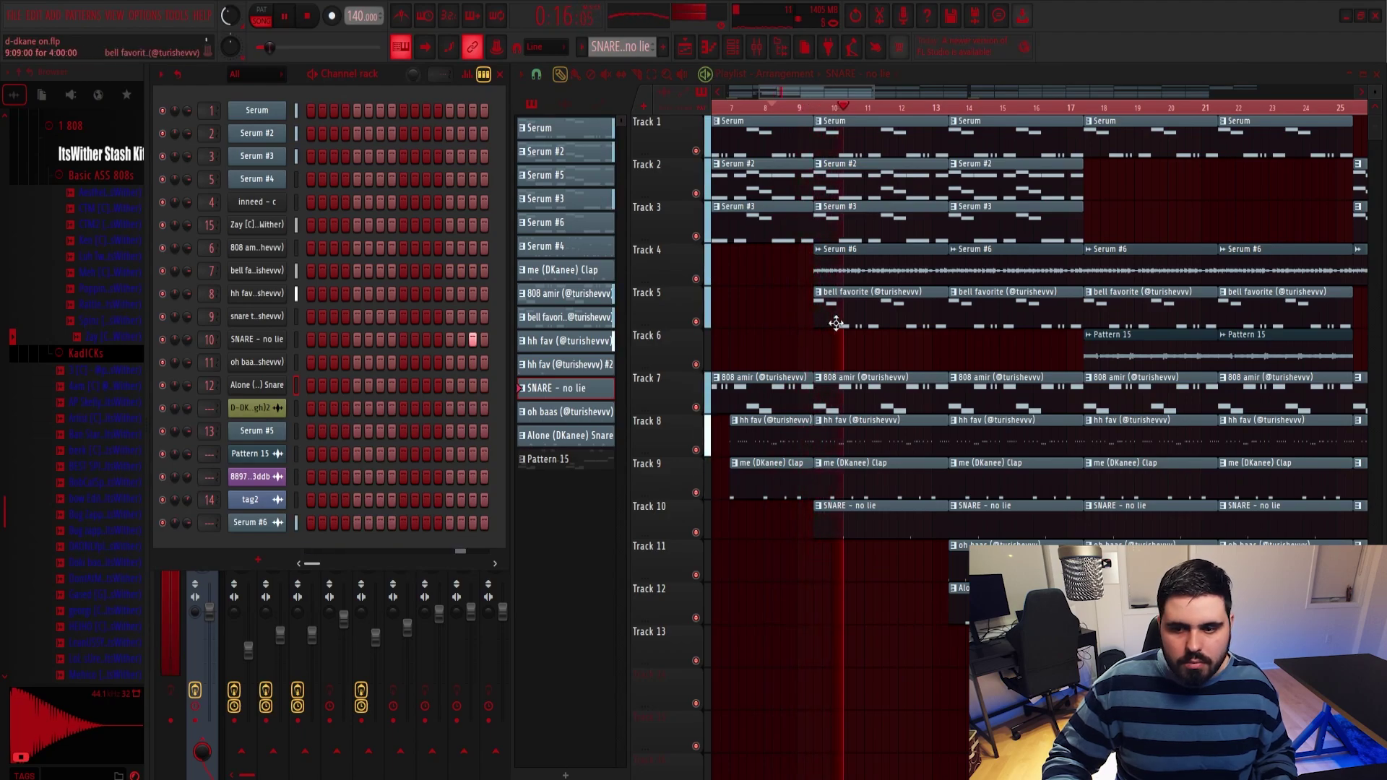
Remove the last half bar of the hh fav clip leading into bar 13 and play the transition.
{"action": "key", "text": "space"}
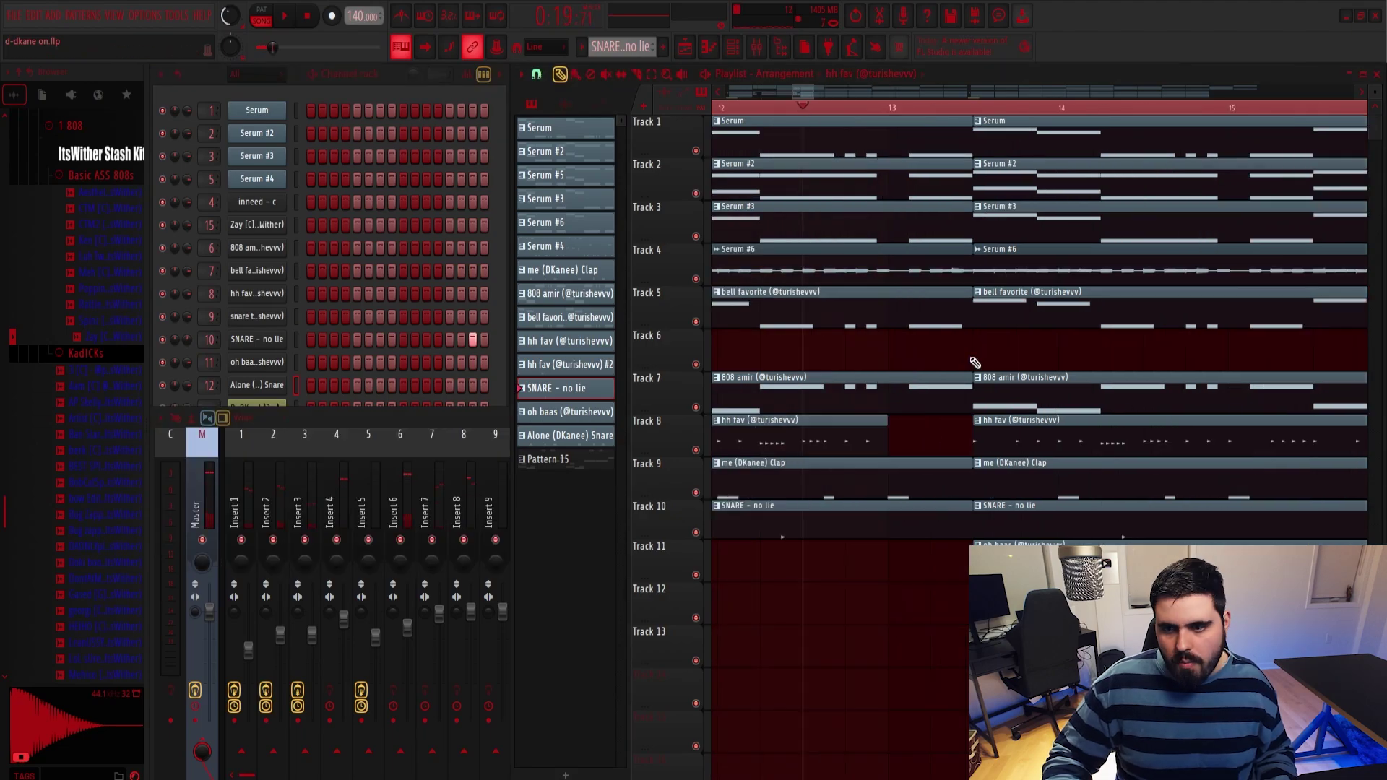
{"action": "key", "text": "space"}
{"action": "scroll", "coordinate": [975, 347], "scroll_direction": "down", "scroll_amount": 3}
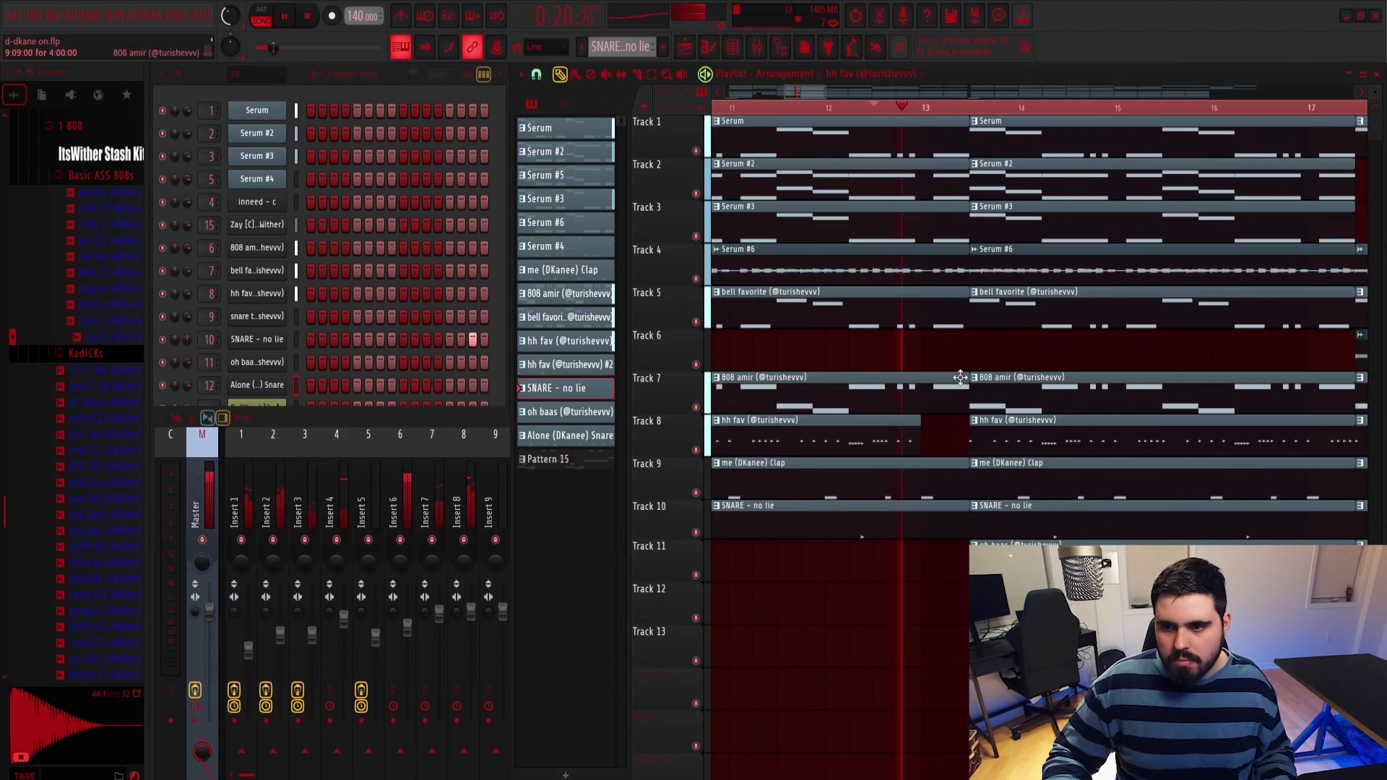
{"action": "scroll", "coordinate": [1081, 272], "scroll_direction": "down", "scroll_amount": 2}
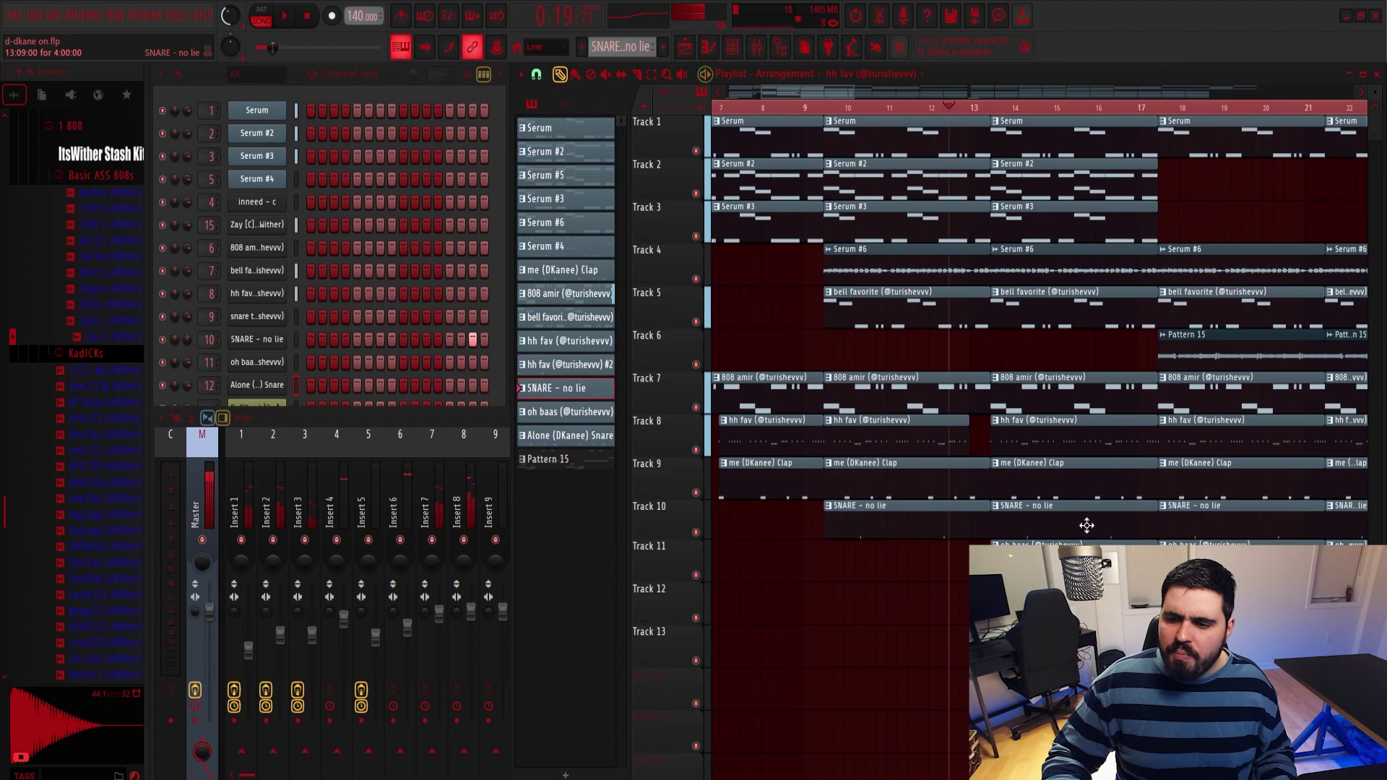
{"action": "key", "text": "space"}
Play the arrangement through the section from bar 13 toward bar 17 with all tracks active.
{"action": "left_click_drag", "start_coordinate": [1058, 635], "coordinate": [1074, 199]}
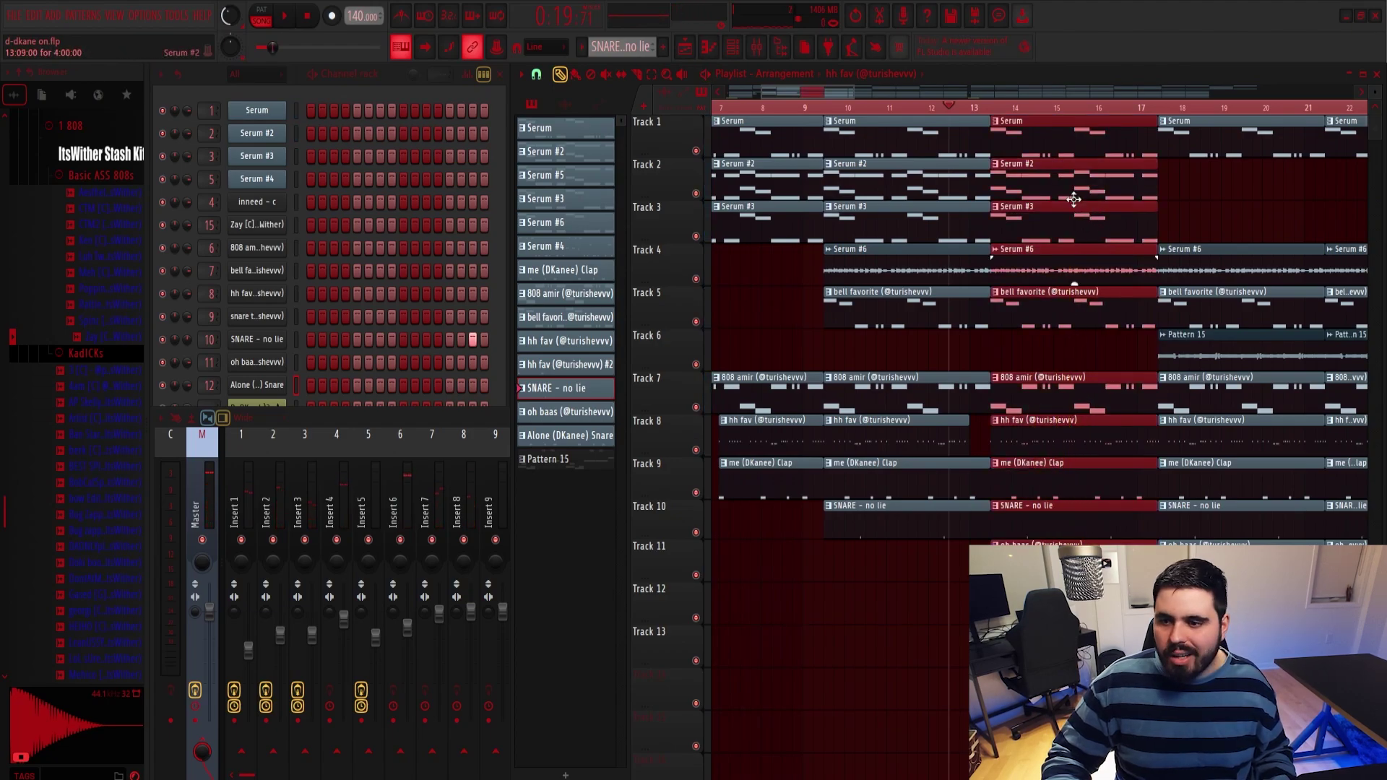
{"action": "left_click", "coordinate": [1050, 351]}
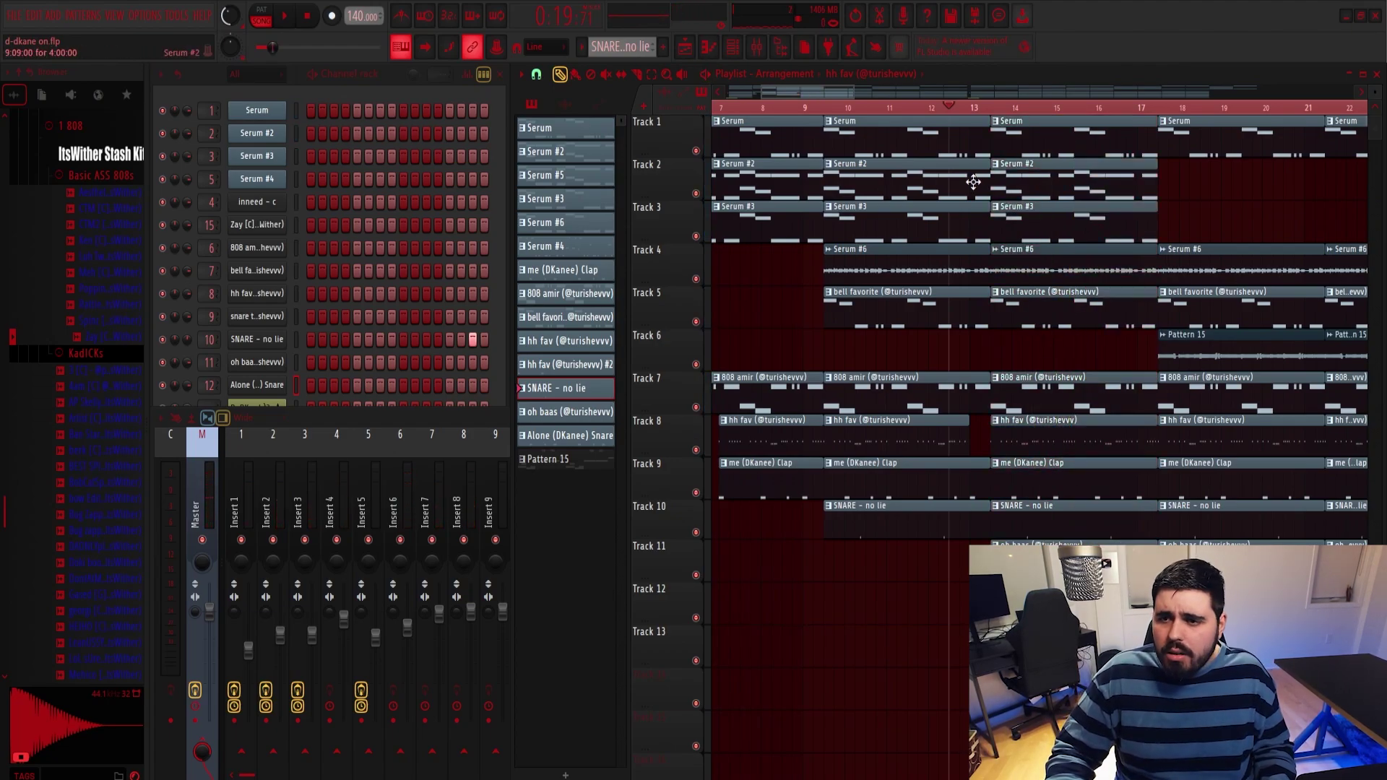
{"action": "key", "text": "space"}
{"action": "left_click_drag", "start_coordinate": [850, 90], "coordinate": [1115, 108]}
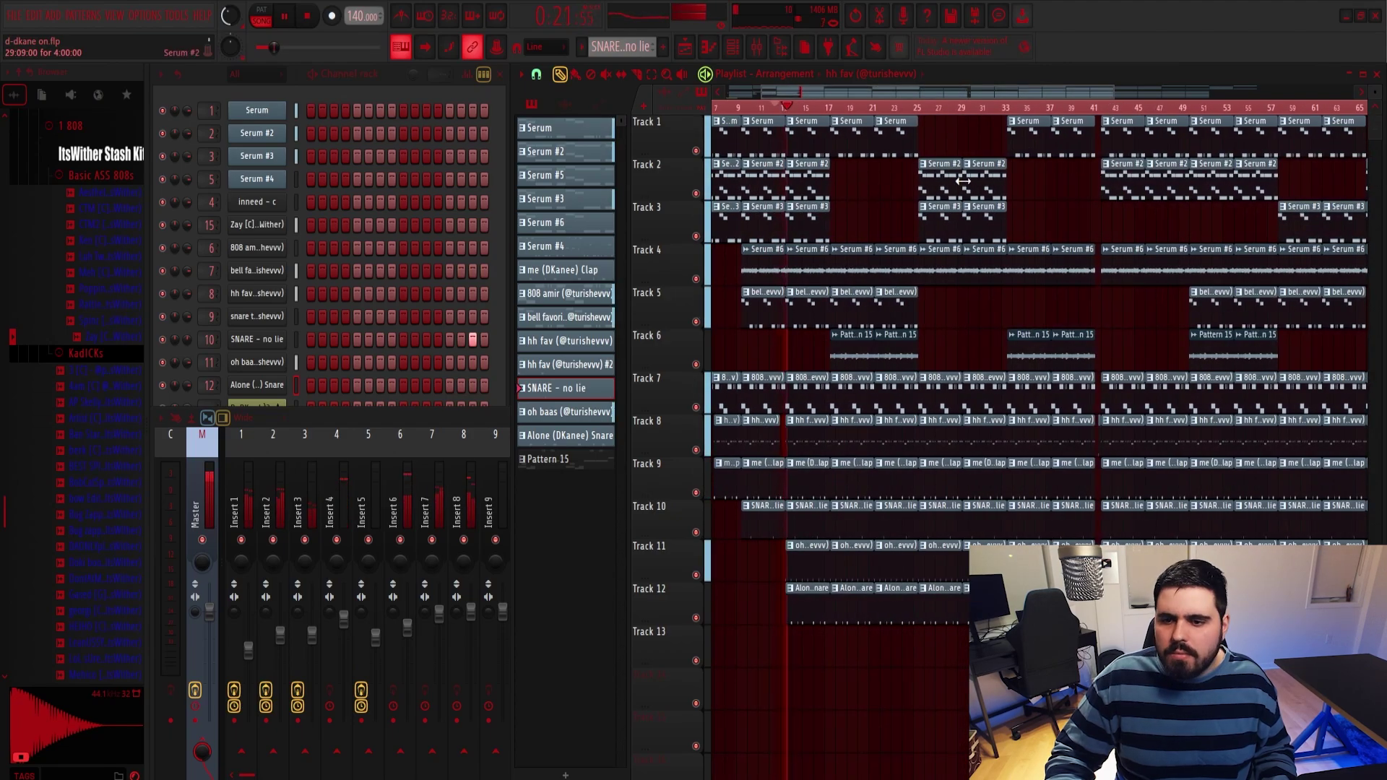
{"action": "left_click_drag", "start_coordinate": [893, 94], "coordinate": [837, 94]}
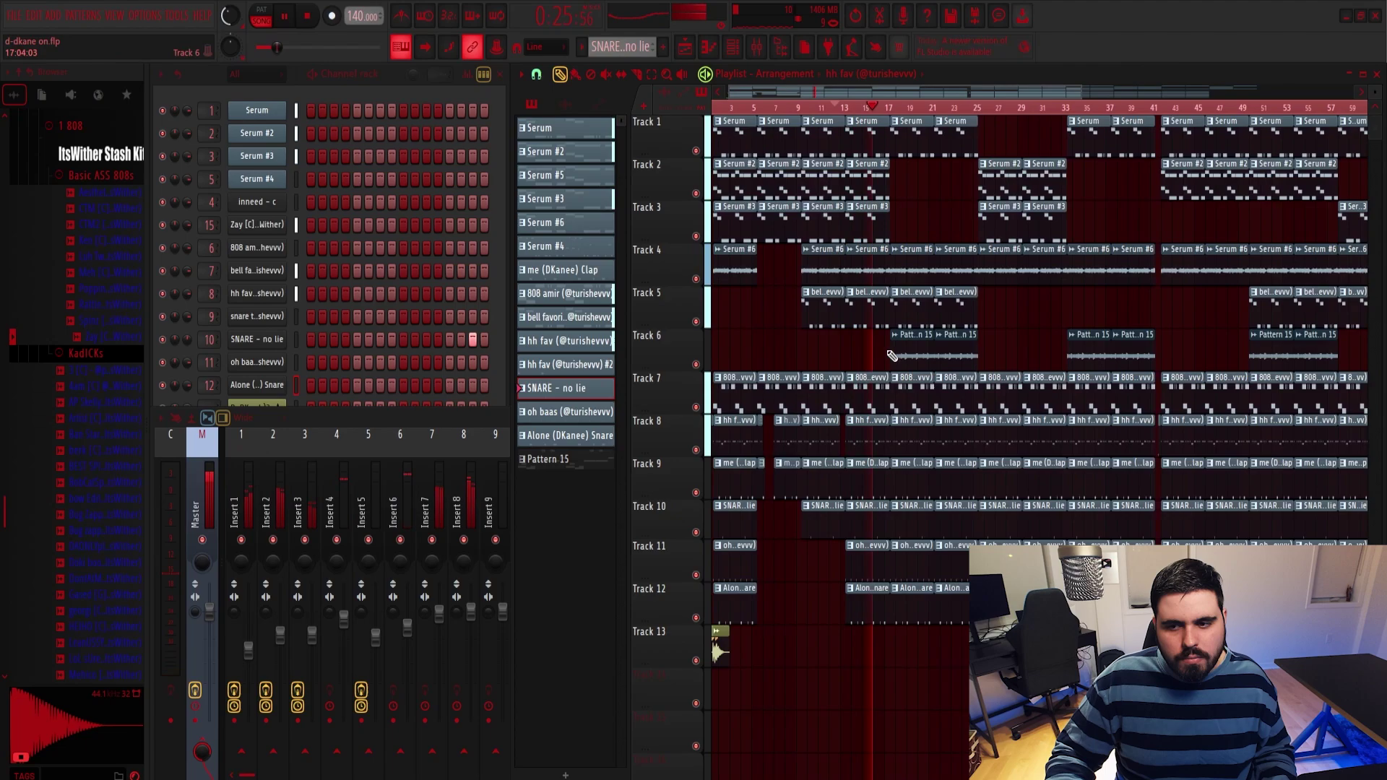
Delete the SNARE - no lie, oh baas and Alone (DKanee) Snare clips at bar 17 and play the section.
{"action": "scroll", "coordinate": [895, 340], "scroll_direction": "up", "scroll_amount": 5}
{"action": "scroll", "coordinate": [895, 347], "scroll_direction": "up", "scroll_amount": 2}
{"action": "key", "text": "space"}
{"action": "left_click_drag", "start_coordinate": [958, 135], "coordinate": [1275, 350]}
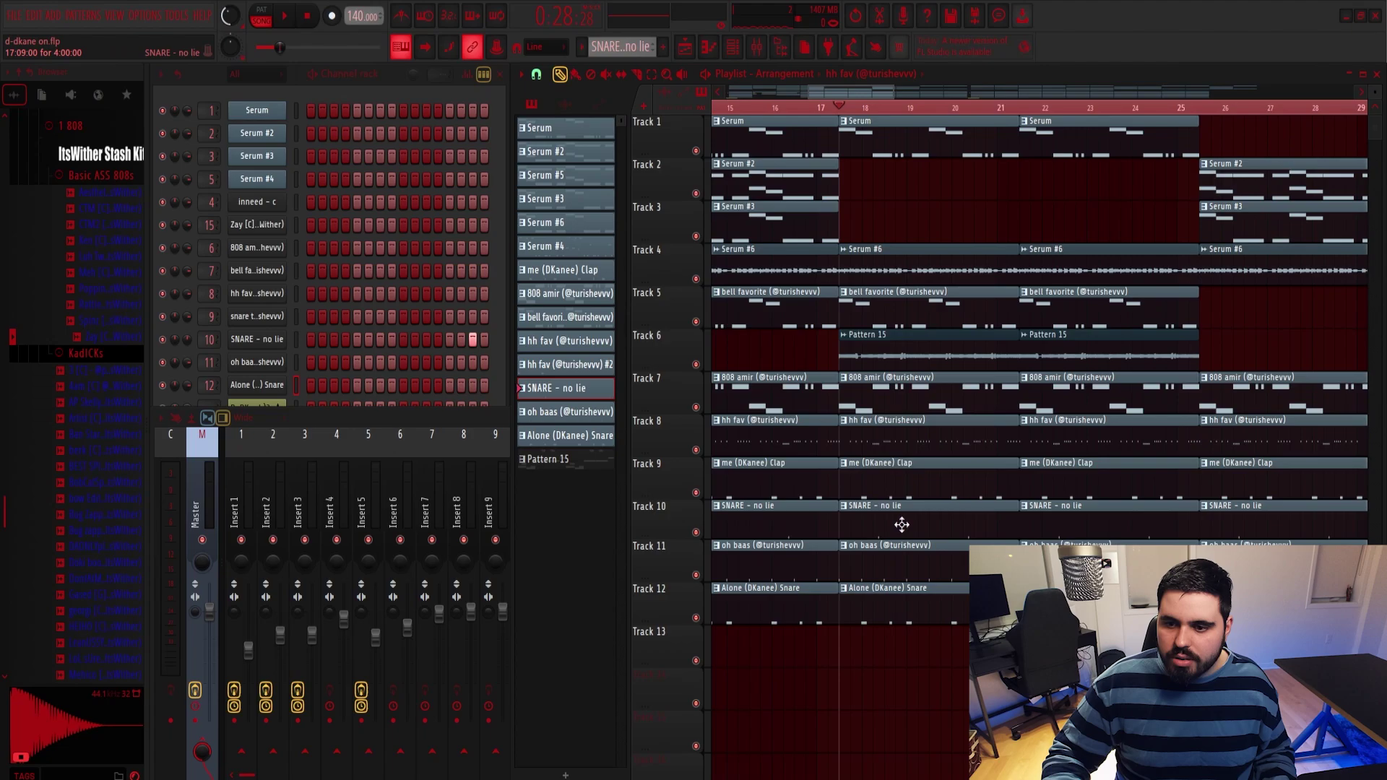
{"action": "right_click", "coordinate": [920, 523]}
{"action": "right_click", "coordinate": [920, 557]}
{"action": "right_click", "coordinate": [919, 599]}
{"action": "key", "text": "space"}
{"action": "key", "text": "space"}
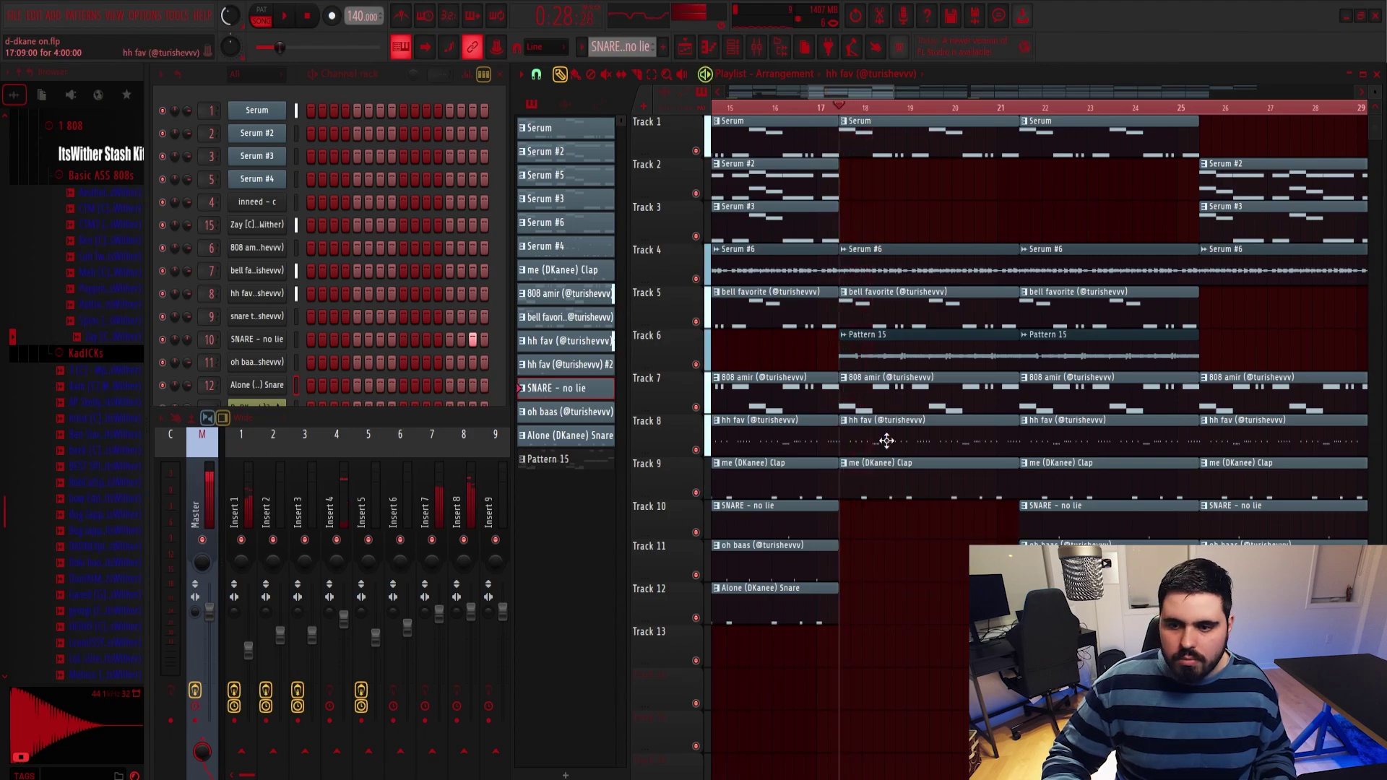
Make the me (DKanee) Clap clip at bar 17 unique, open its notes in the piano roll, and play the section.
{"action": "left_click", "coordinate": [844, 463]}
{"action": "left_click", "coordinate": [876, 562]}
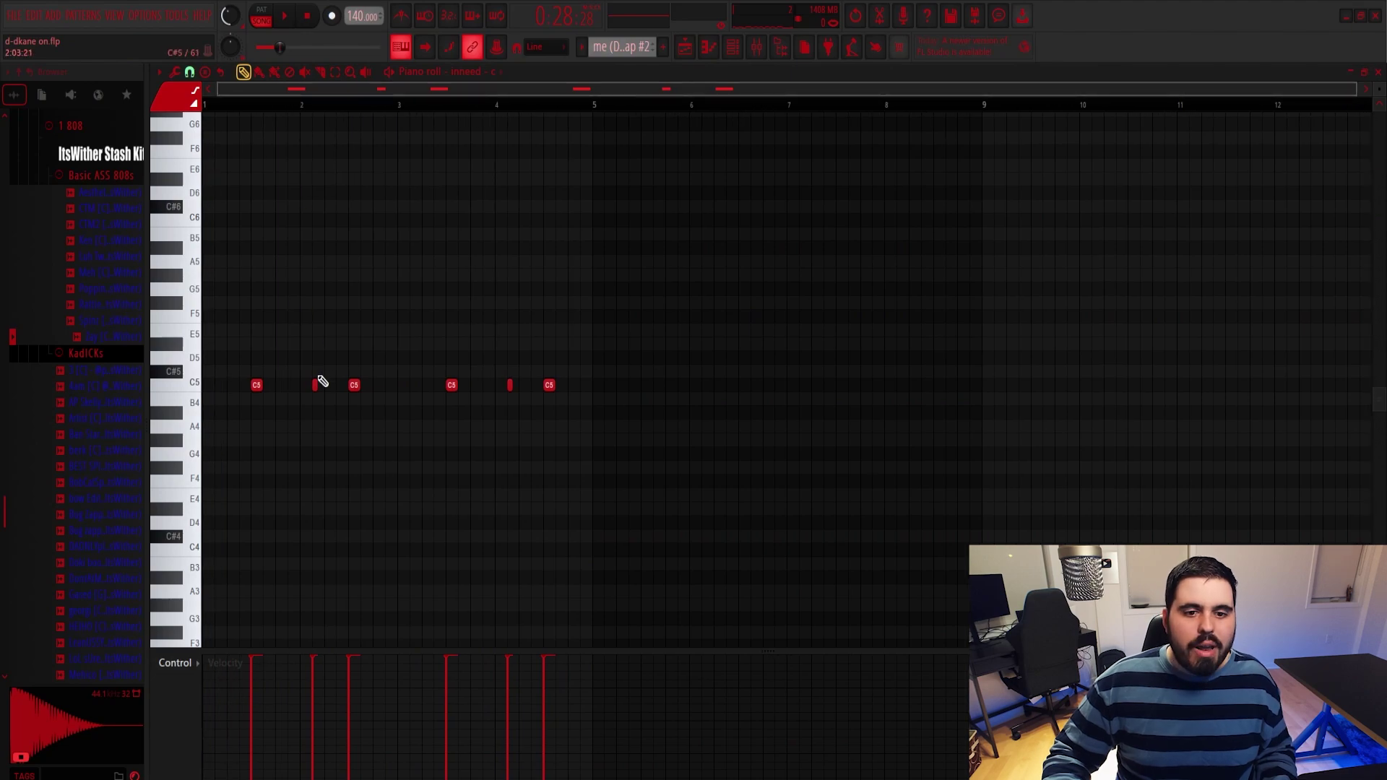
{"action": "left_click", "coordinate": [1367, 75]}
{"action": "key", "text": "space"}
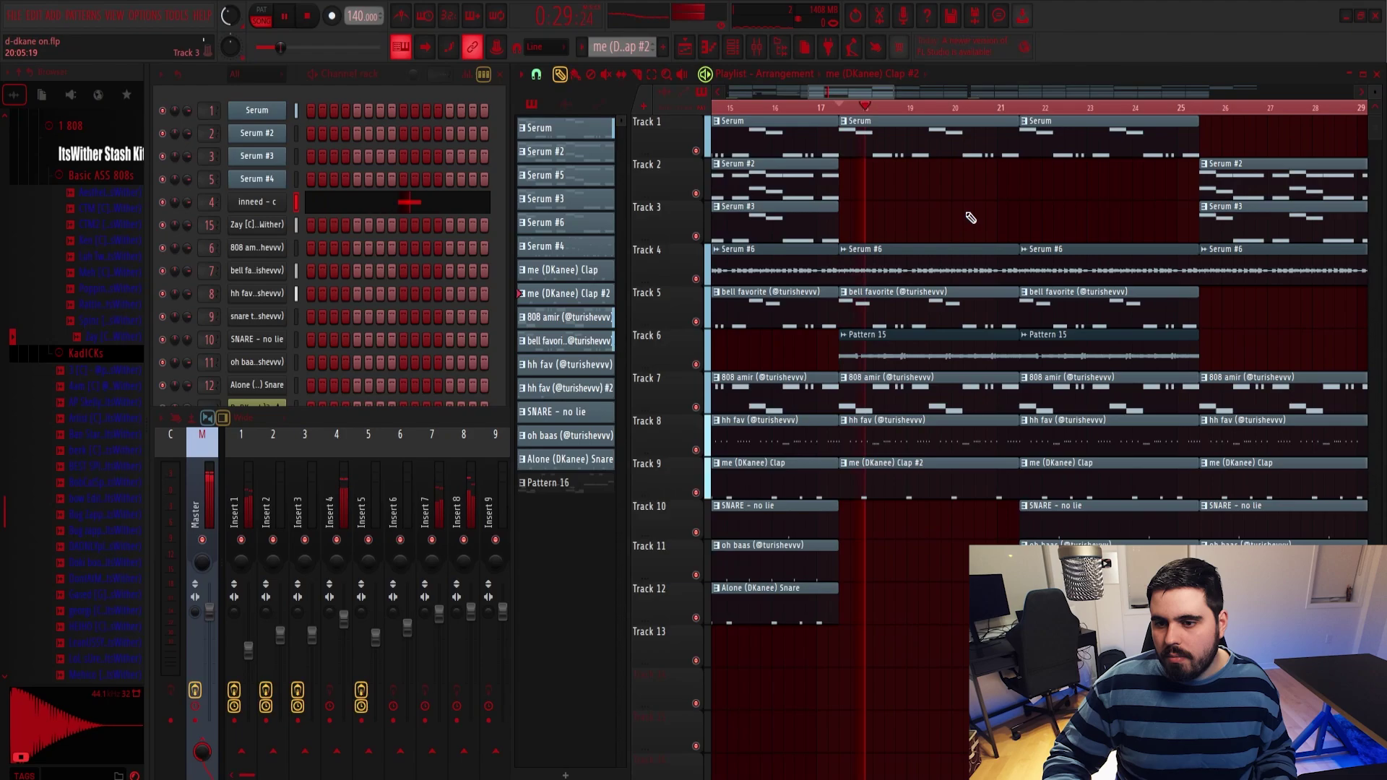
{"action": "key", "text": "space"}
Make the hh fav clip at bar 17 unique and remove its C5 hits ending bars 1 and 3 and rolls starting bars 2 and 4.
{"action": "left_click", "coordinate": [843, 420]}
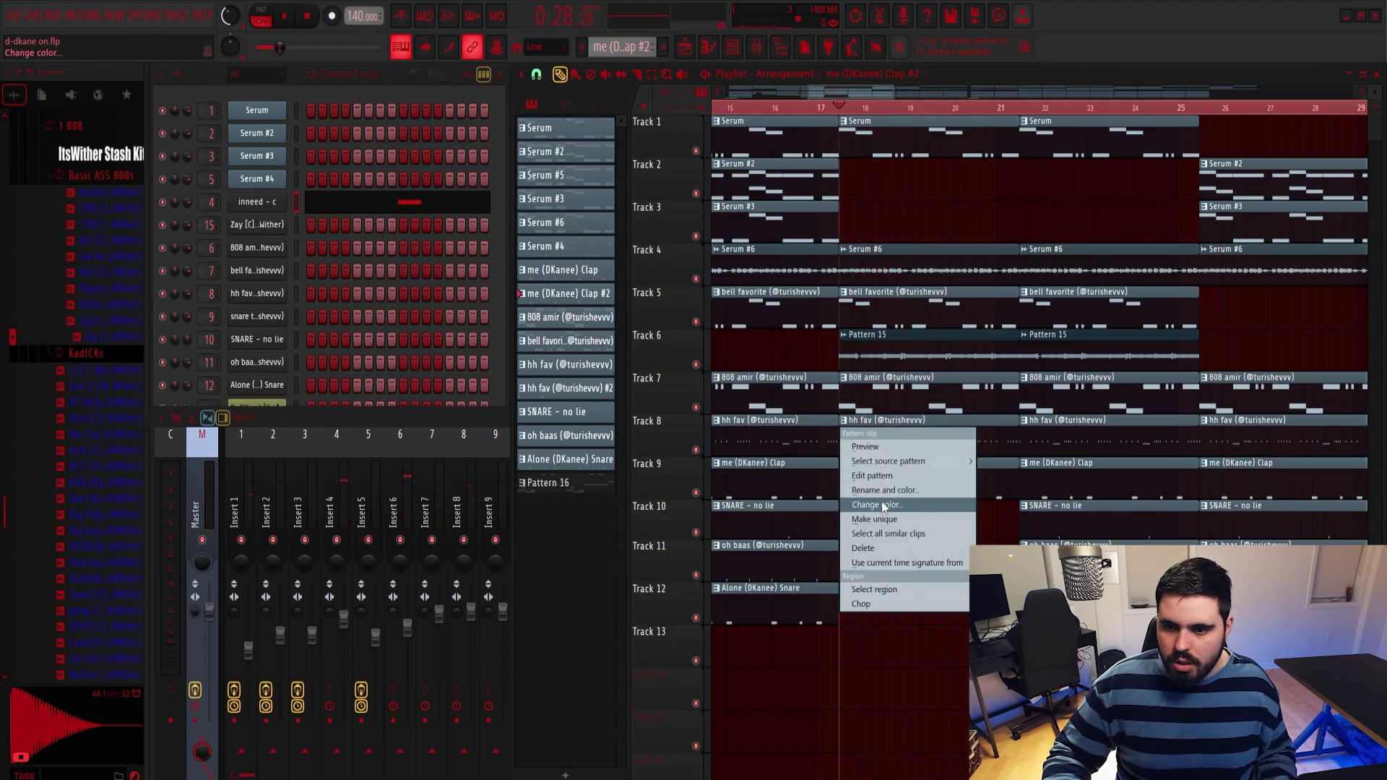
{"action": "left_click", "coordinate": [872, 475]}
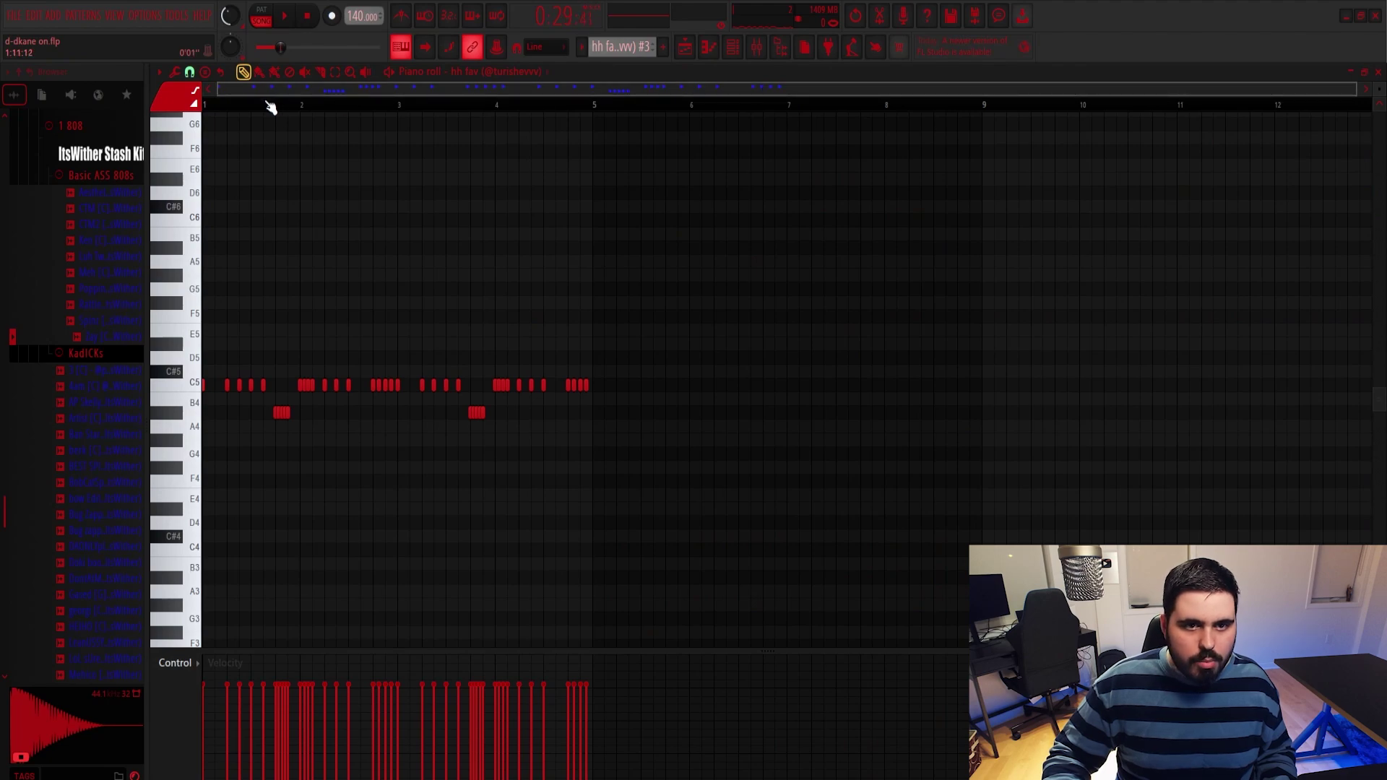
{"action": "key", "text": "space"}
{"action": "right_click", "coordinate": [264, 387]}
{"action": "right_click", "coordinate": [309, 385]}
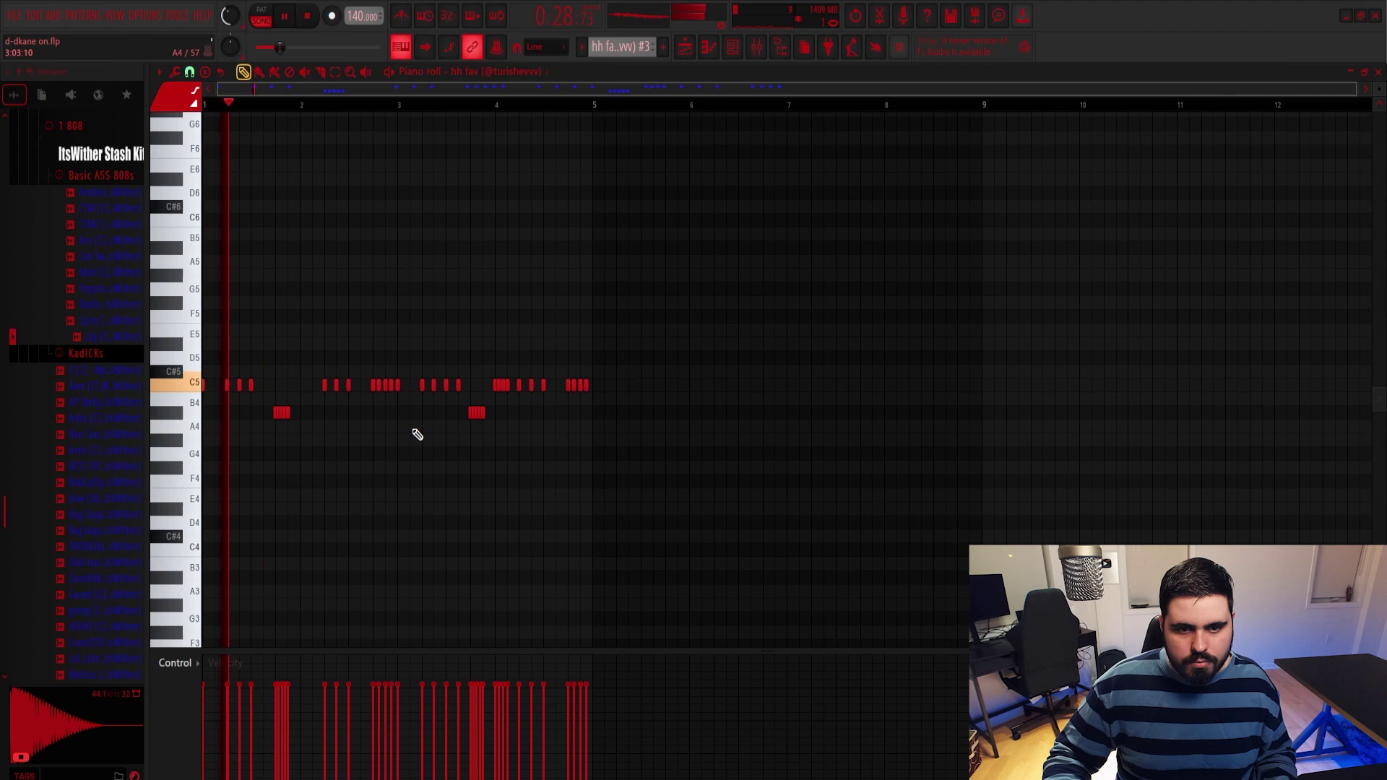
{"action": "key", "text": "space"}
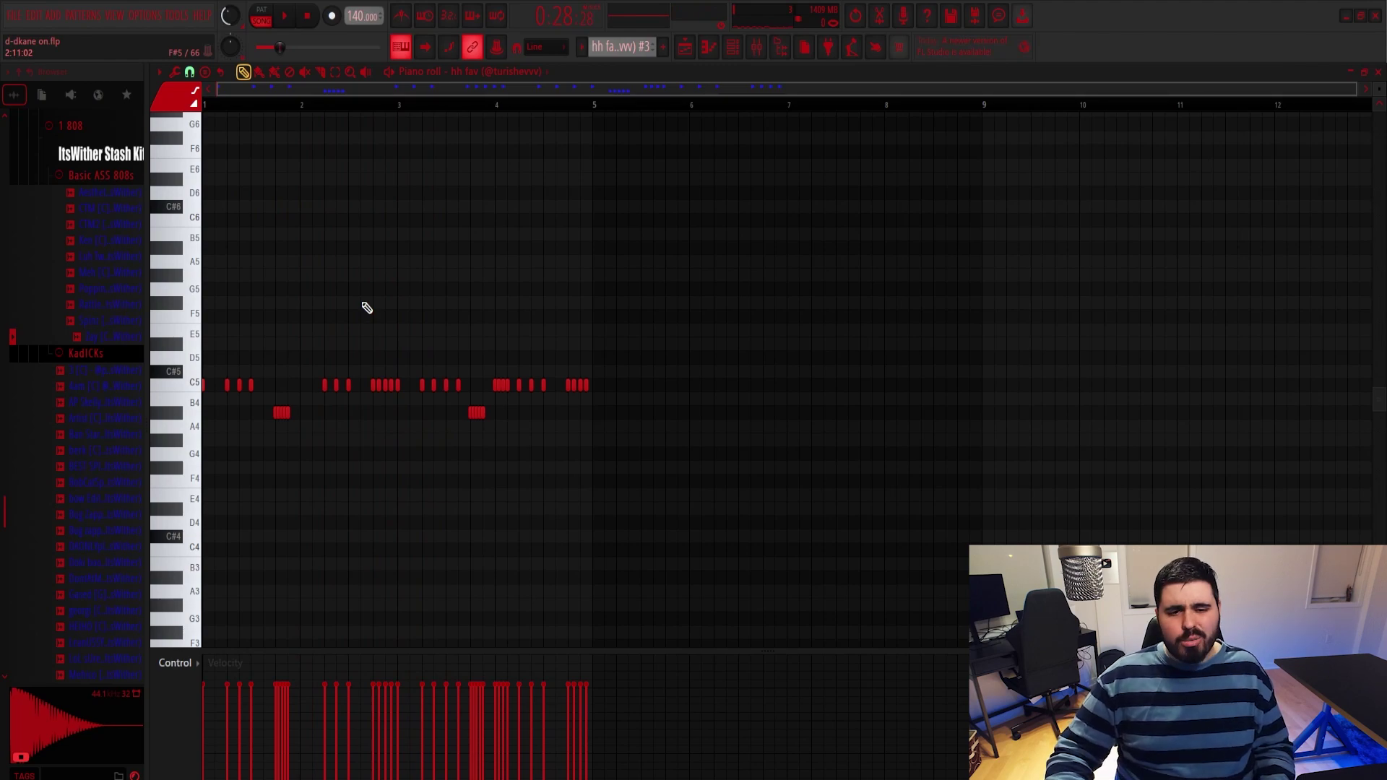
{"action": "key", "text": "space"}
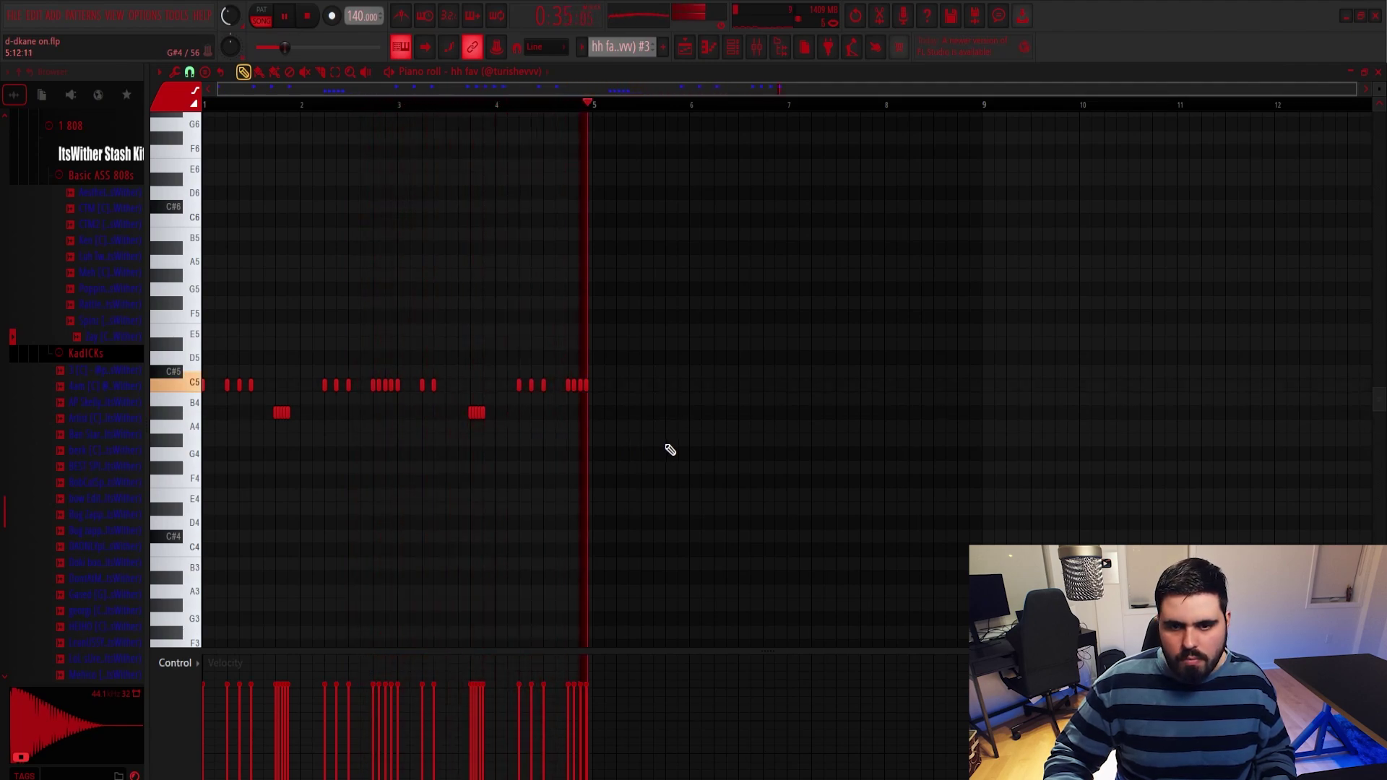
{"action": "left_click", "coordinate": [1376, 73]}
{"action": "key", "text": "space"}
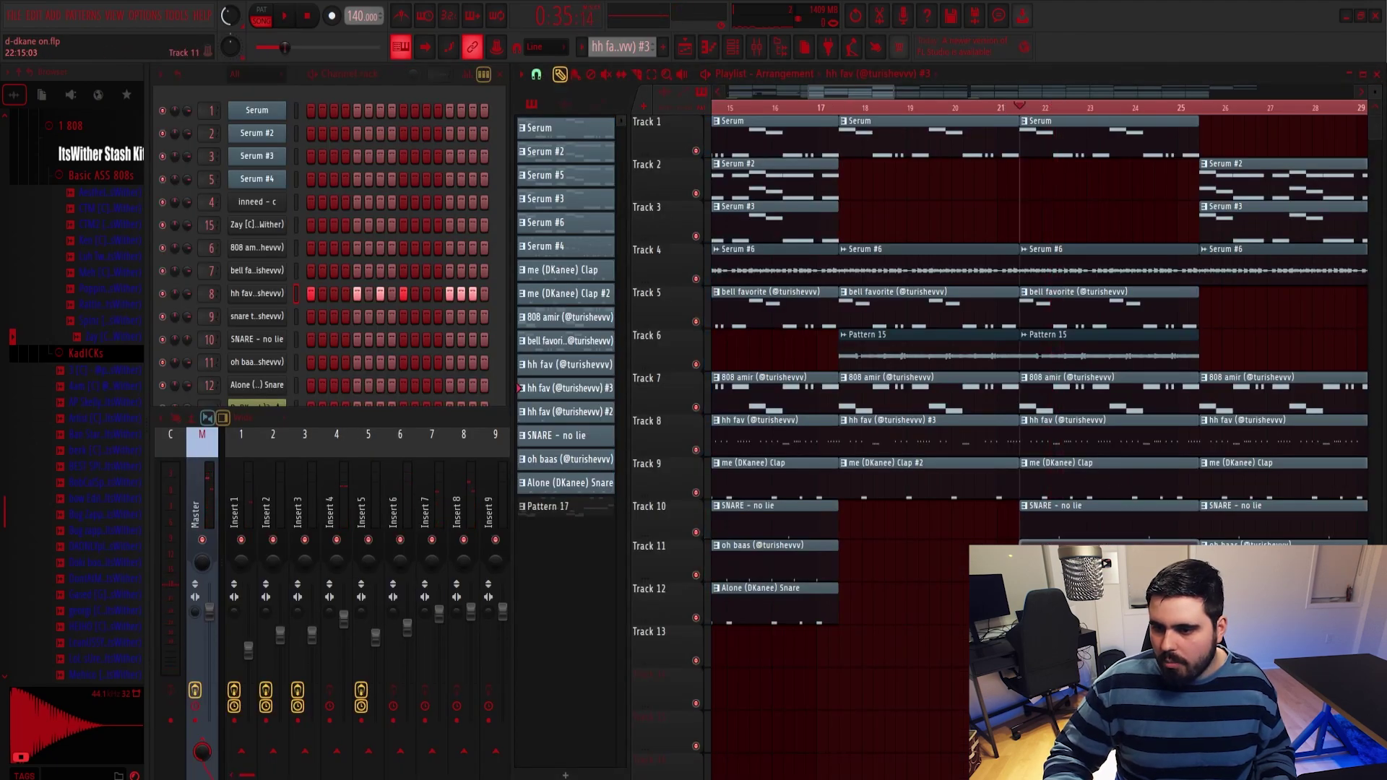
Delete the SNARE - no lie and Alone (DKanee) Snare clips at bar 21, keep the oh baas clip, and play the section.
{"action": "right_click", "coordinate": [1040, 516]}
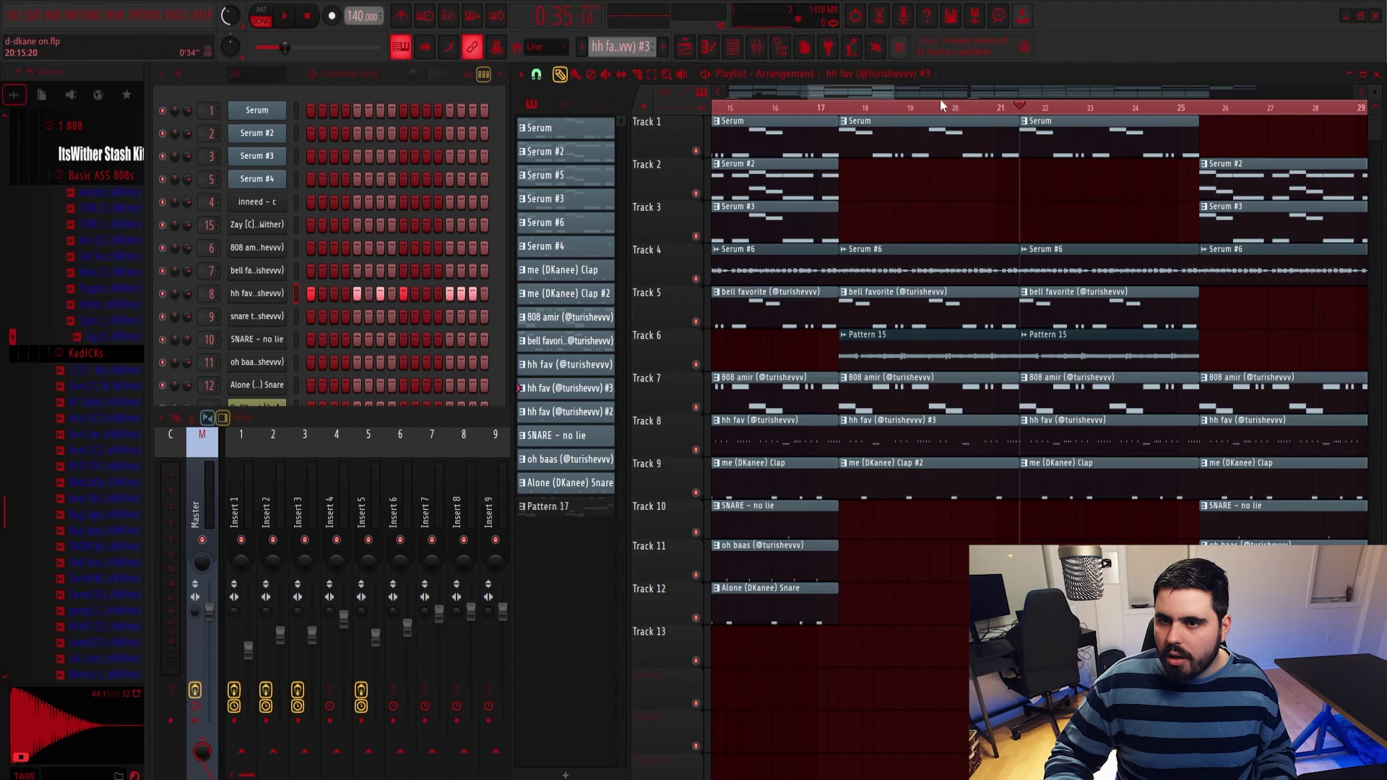
{"action": "left_click_drag", "start_coordinate": [893, 91], "coordinate": [954, 108]}
{"action": "key", "text": "ctrl+z"}
{"action": "right_click", "coordinate": [955, 525]}
{"action": "right_click", "coordinate": [959, 601]}
{"action": "key", "text": "space"}
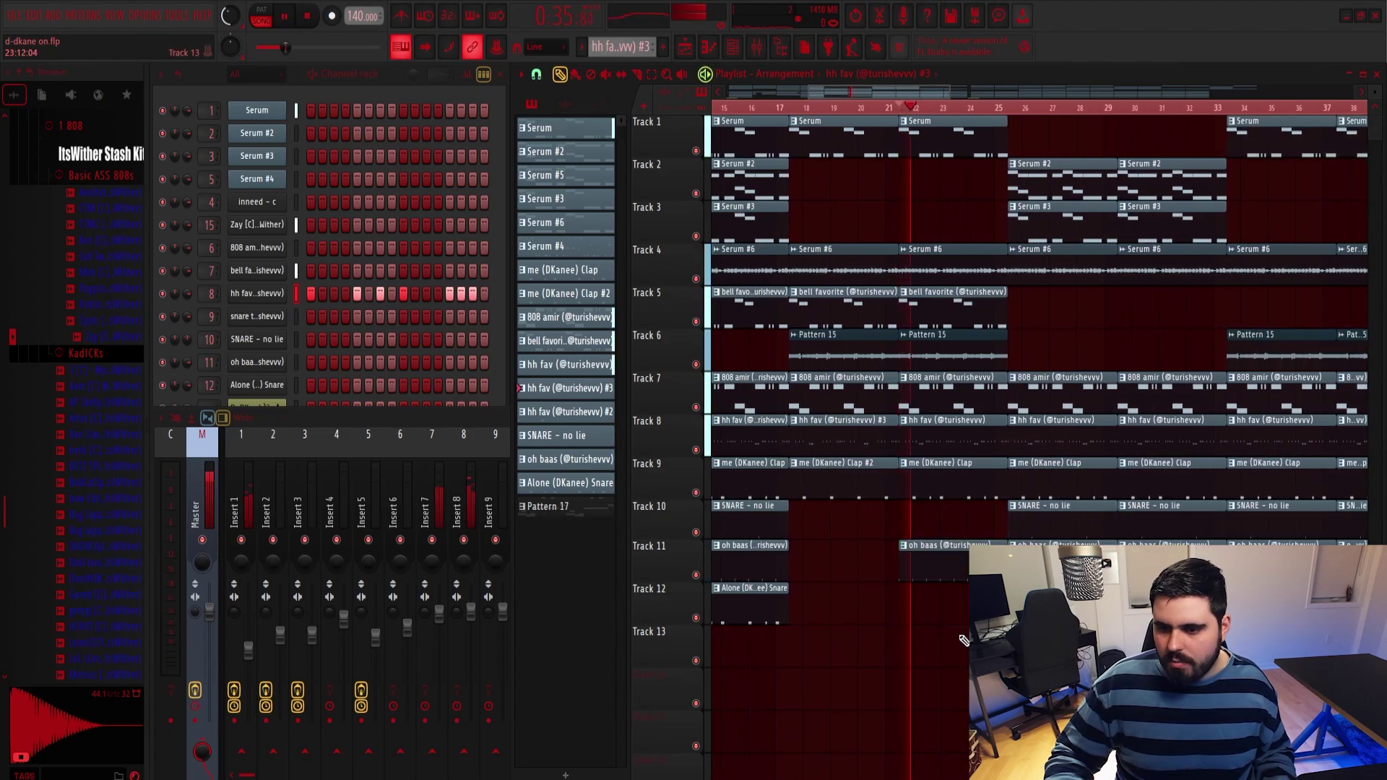
{"action": "key", "text": "space"}
Play the thinned-out arrangement from bar 21 into the section after bar 25.
{"action": "scroll", "coordinate": [955, 99], "scroll_direction": "down", "scroll_amount": 2}
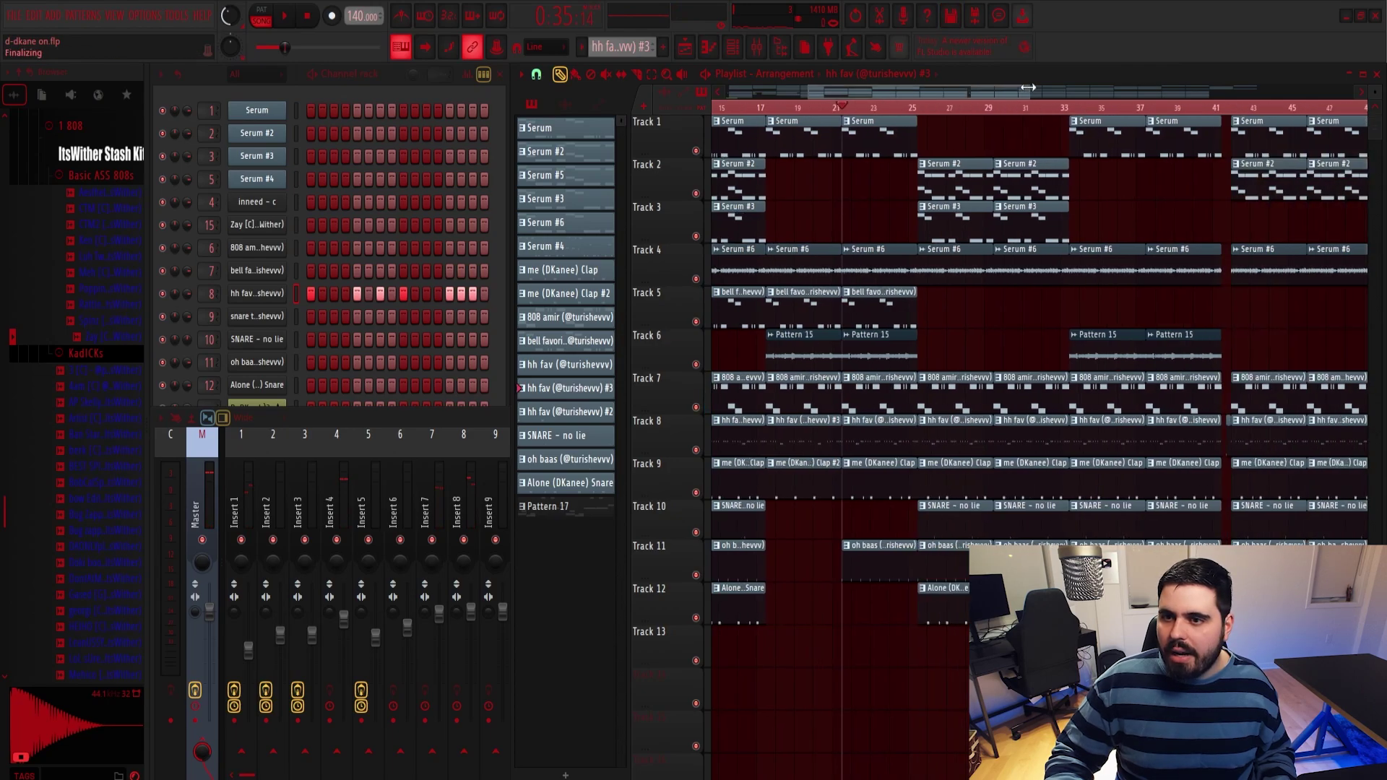
{"action": "key", "text": "space"}
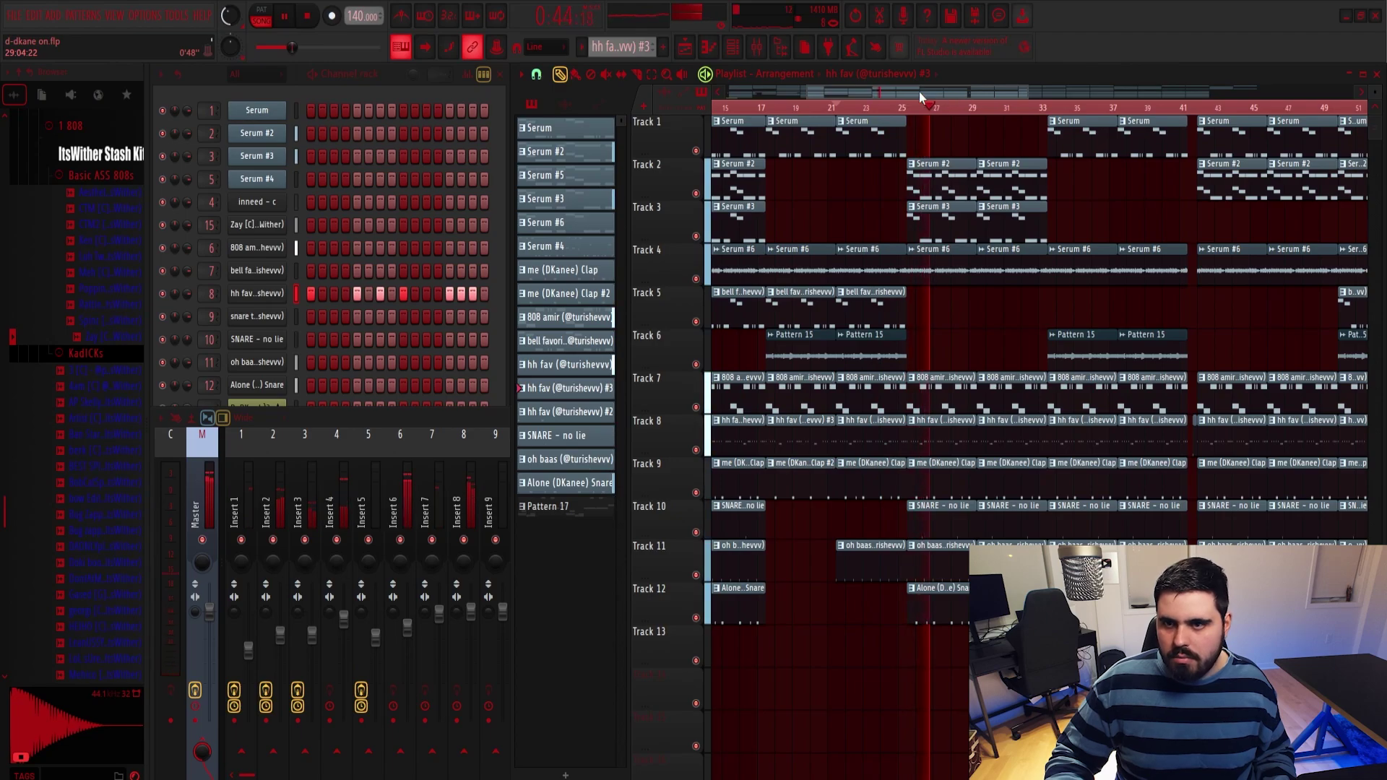
{"action": "left_click_drag", "start_coordinate": [918, 93], "coordinate": [970, 93]}
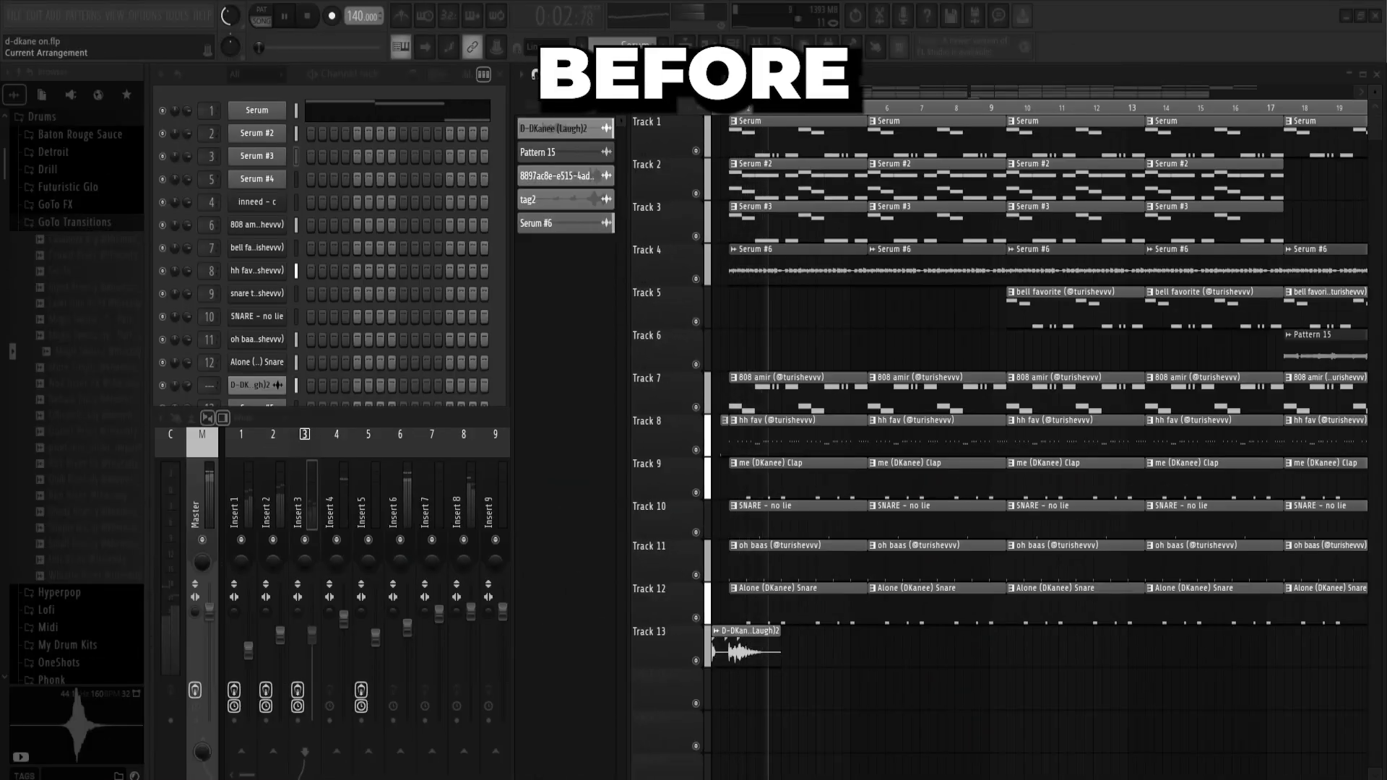
Play the IAS Guitar arrangement and inspect the Spinz 808 - C channel's envelope and miscellaneous settings.
{"action": "left_click_drag", "start_coordinate": [840, 90], "coordinate": [992, 90]}
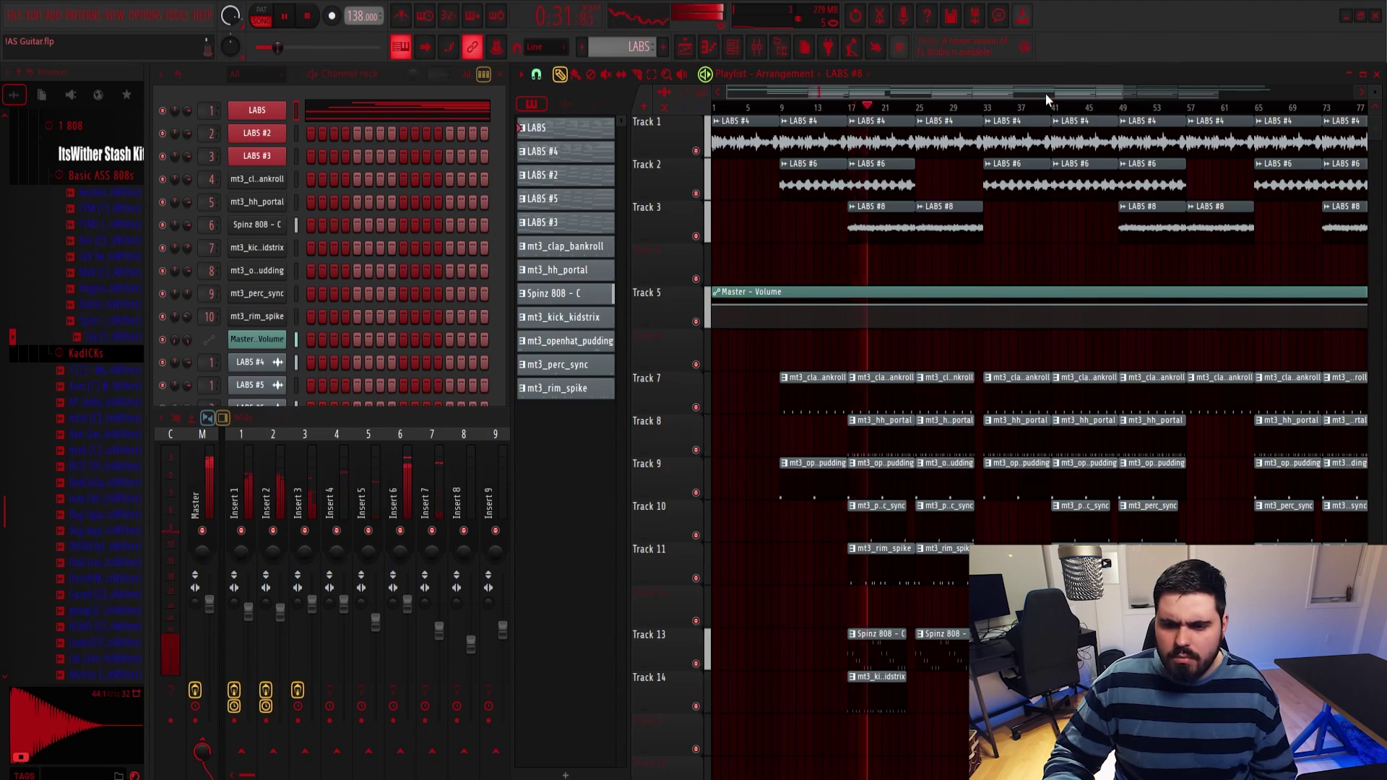
{"action": "key", "text": "space"}
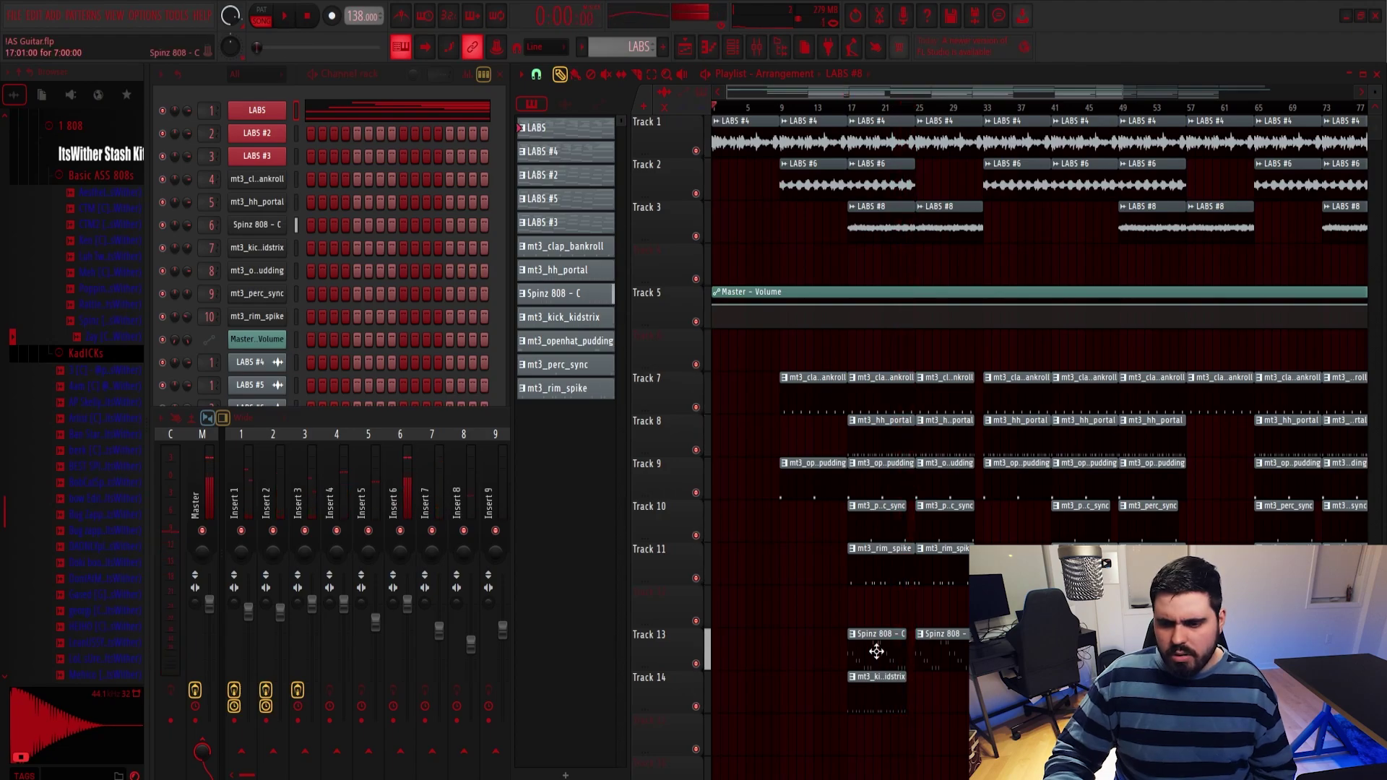
{"action": "left_click", "coordinate": [261, 227]}
{"action": "left_click", "coordinate": [337, 308]}
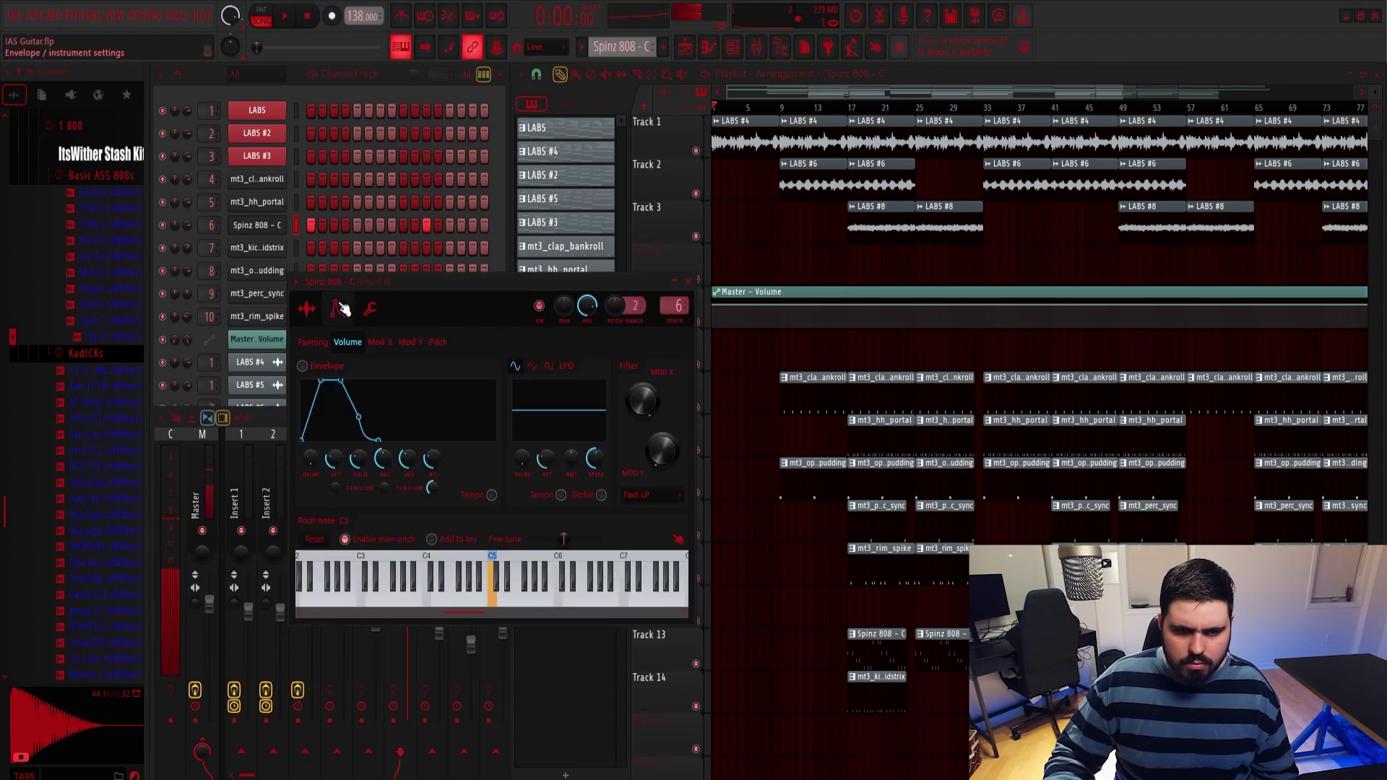
{"action": "left_click", "coordinate": [370, 309]}
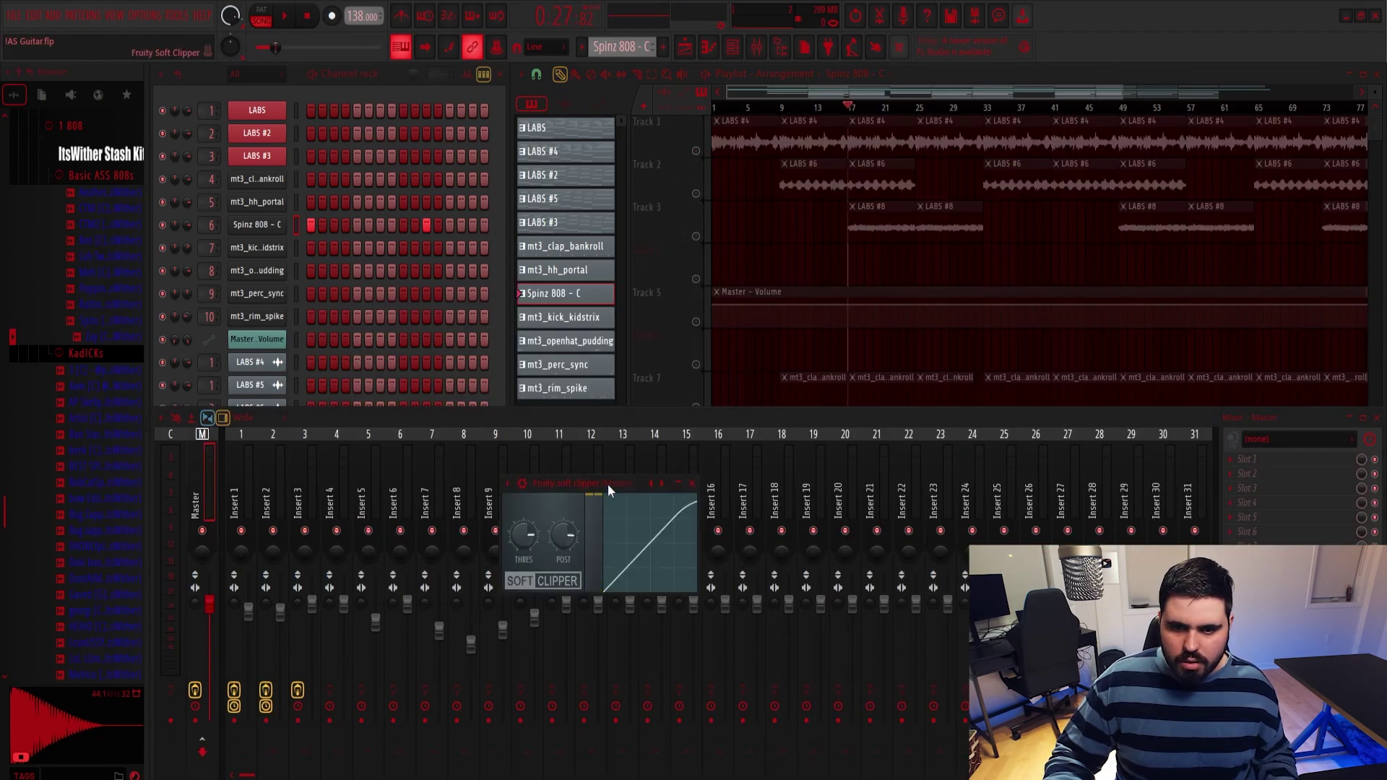
Replace the Spinz 808 - C channel's sample with SHORT SPINZ from the DIONIS SECRET STASH 808s and play the arrangement.
{"action": "left_click_drag", "start_coordinate": [608, 485], "coordinate": [546, 306]}
{"action": "key", "text": "Escape"}
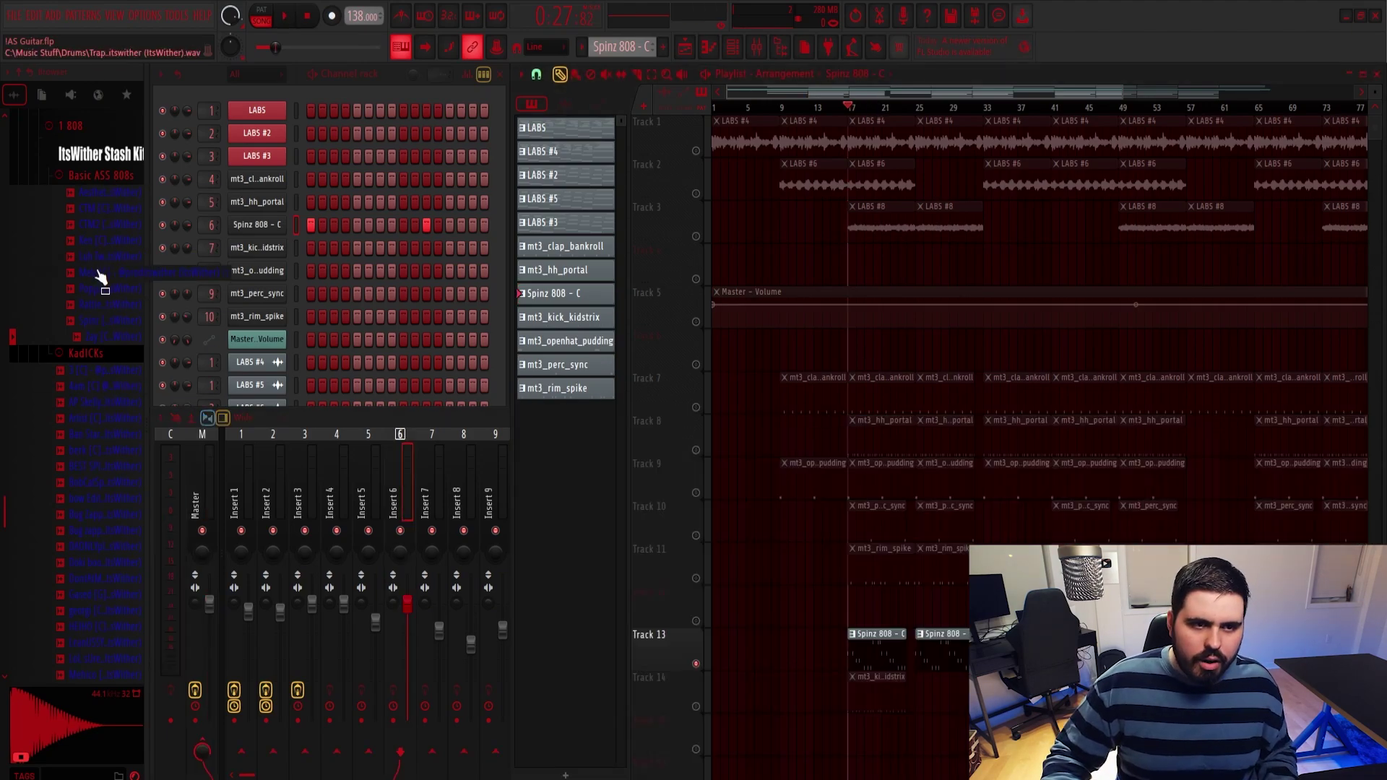
{"action": "scroll", "coordinate": [109, 289], "scroll_direction": "up", "scroll_amount": 8}
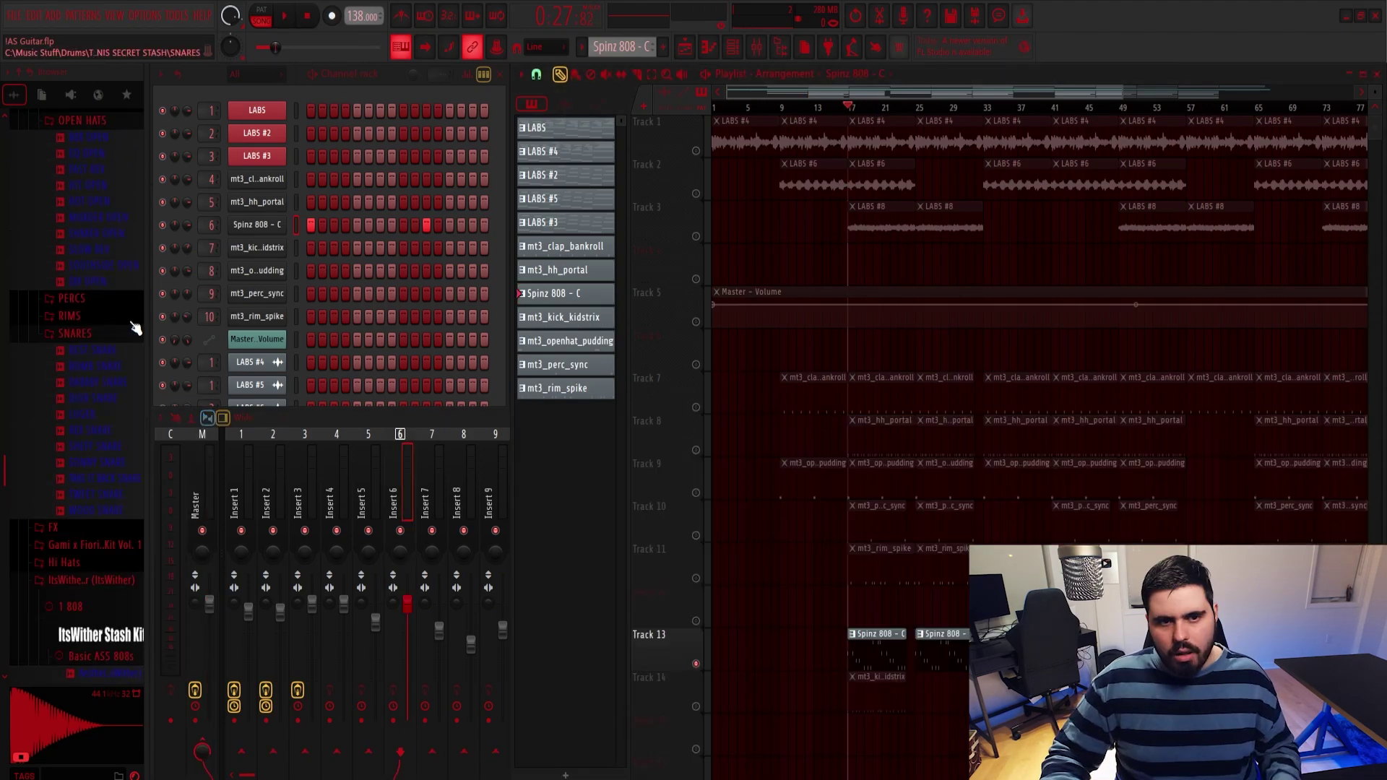
{"action": "left_click", "coordinate": [269, 225]}
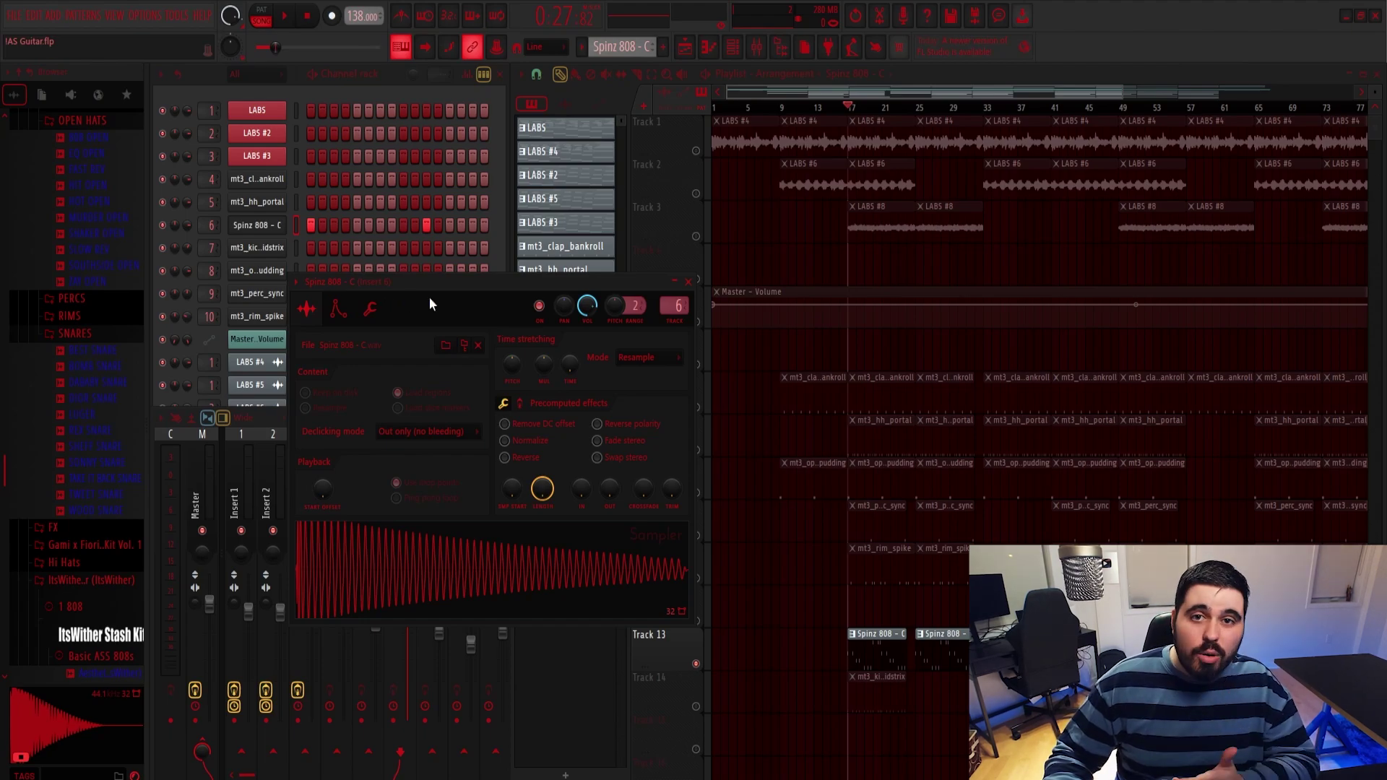
{"action": "scroll", "coordinate": [99, 470], "scroll_direction": "up", "scroll_amount": 10}
{"action": "left_click_drag", "start_coordinate": [99, 460], "coordinate": [263, 226]}
{"action": "left_click", "coordinate": [687, 282]}
{"action": "key", "text": "space"}
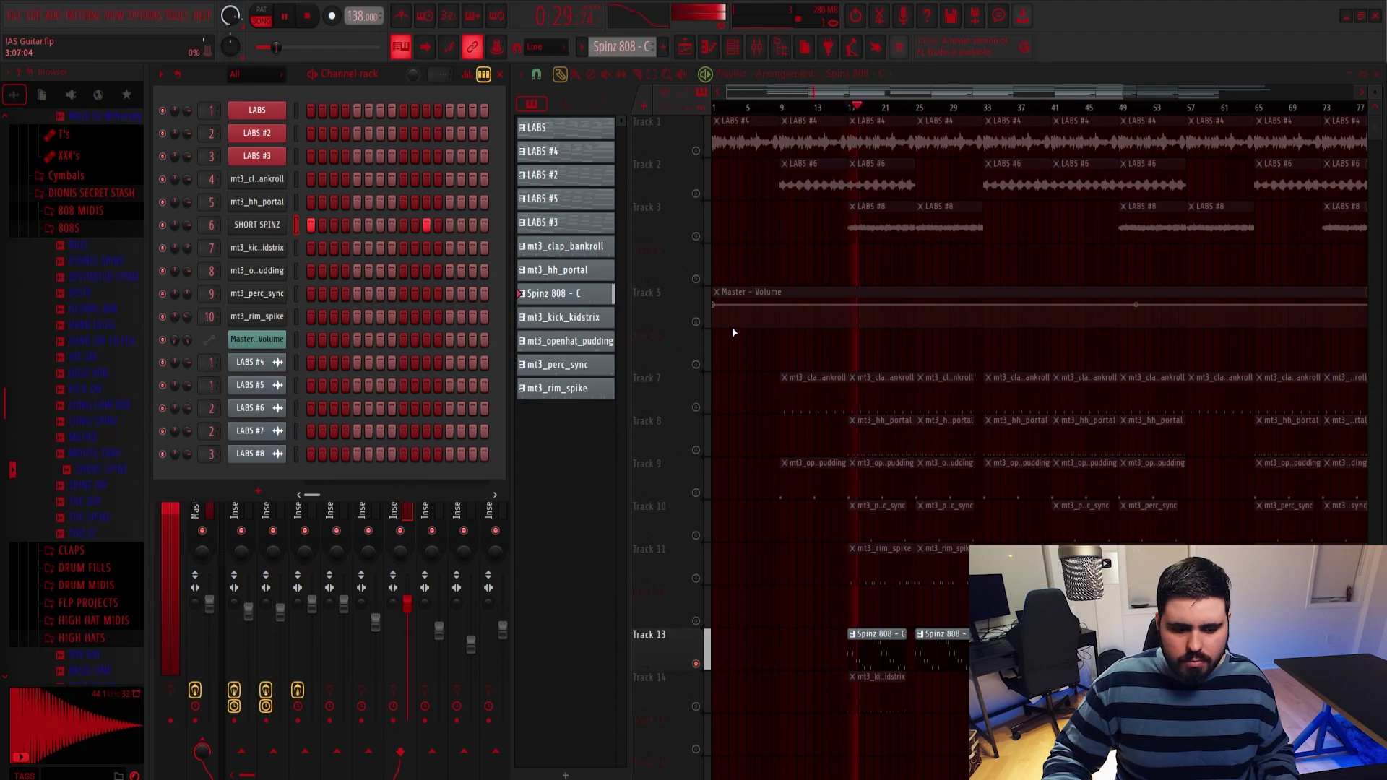
Solo mixer insert 3 and play it while inspecting its Fruity Reeverb 2 settings.
{"action": "left_click", "coordinate": [396, 510]}
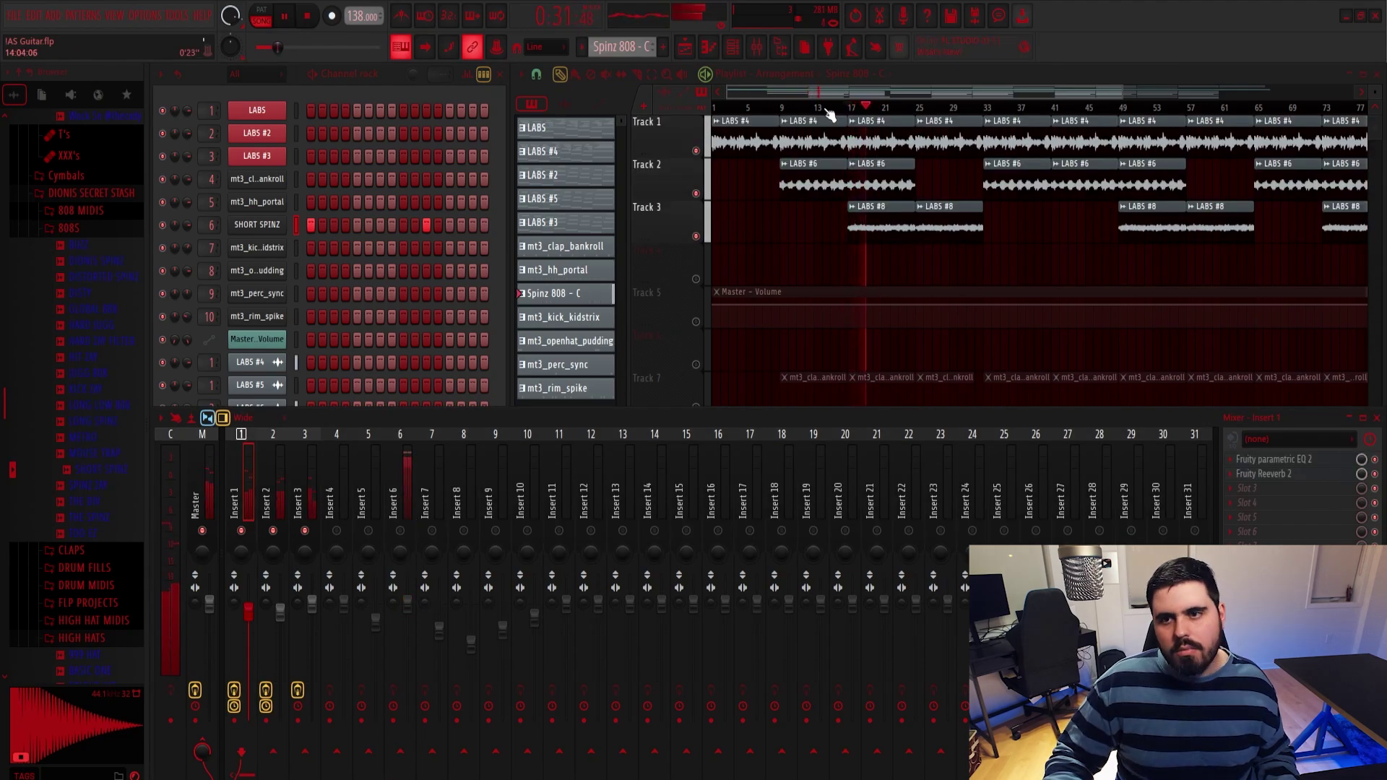
{"action": "key", "text": "space"}
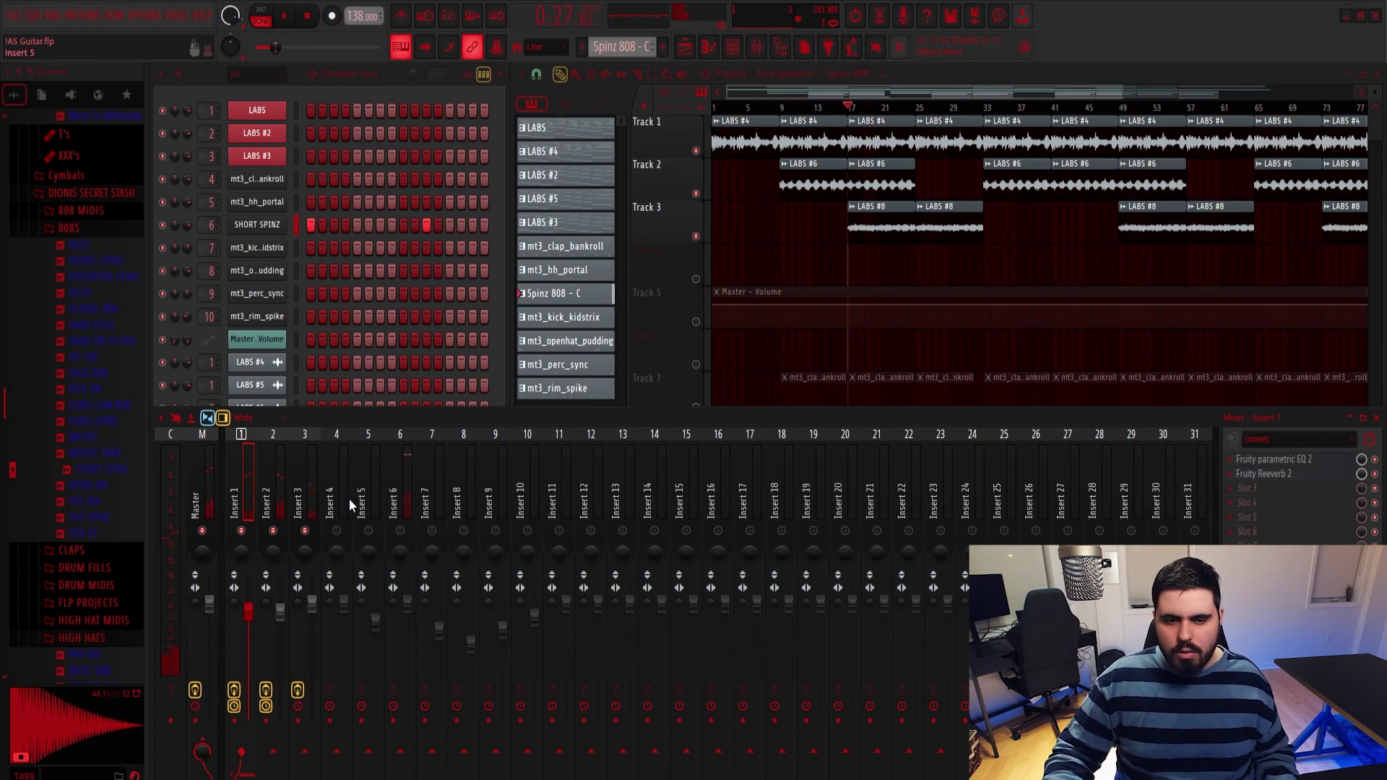
{"action": "right_click", "coordinate": [305, 530]}
{"action": "key", "text": "space"}
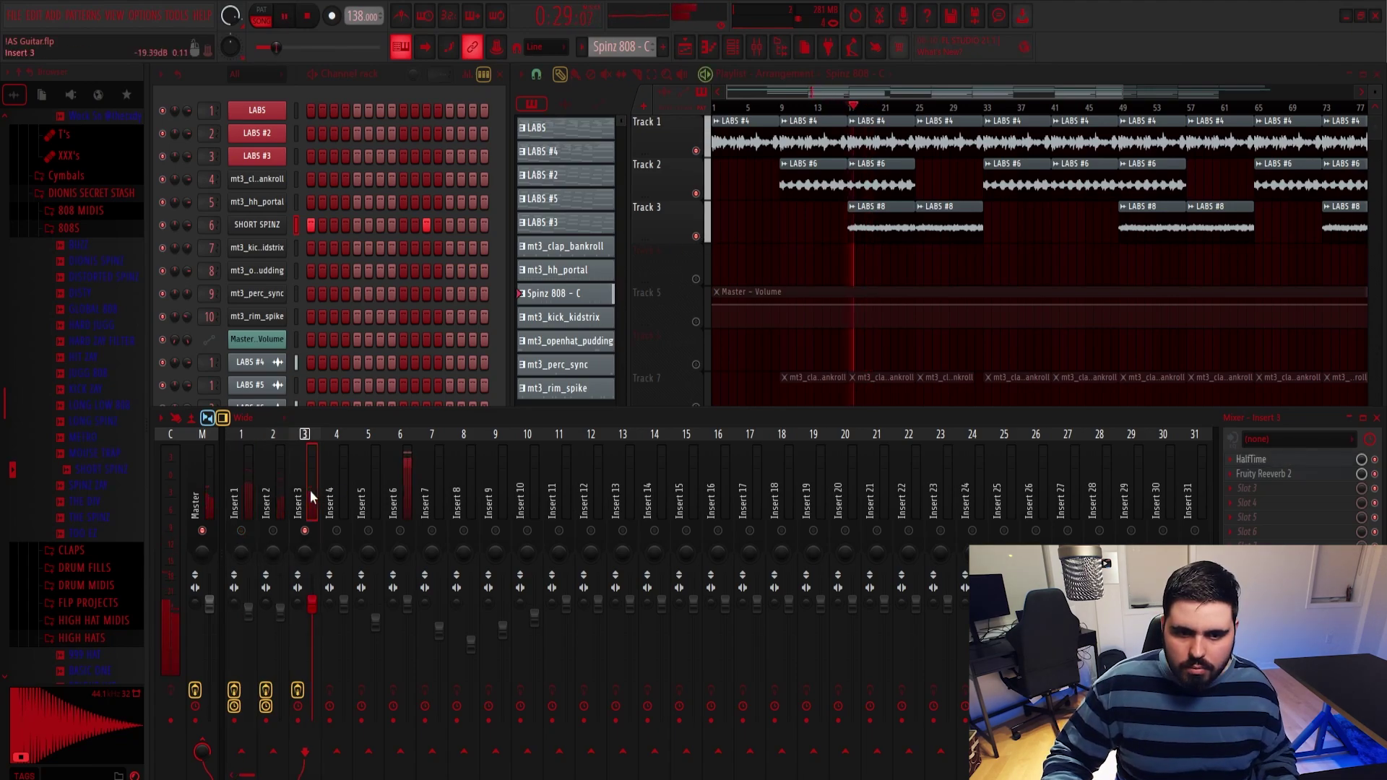
{"action": "left_click", "coordinate": [1280, 474]}
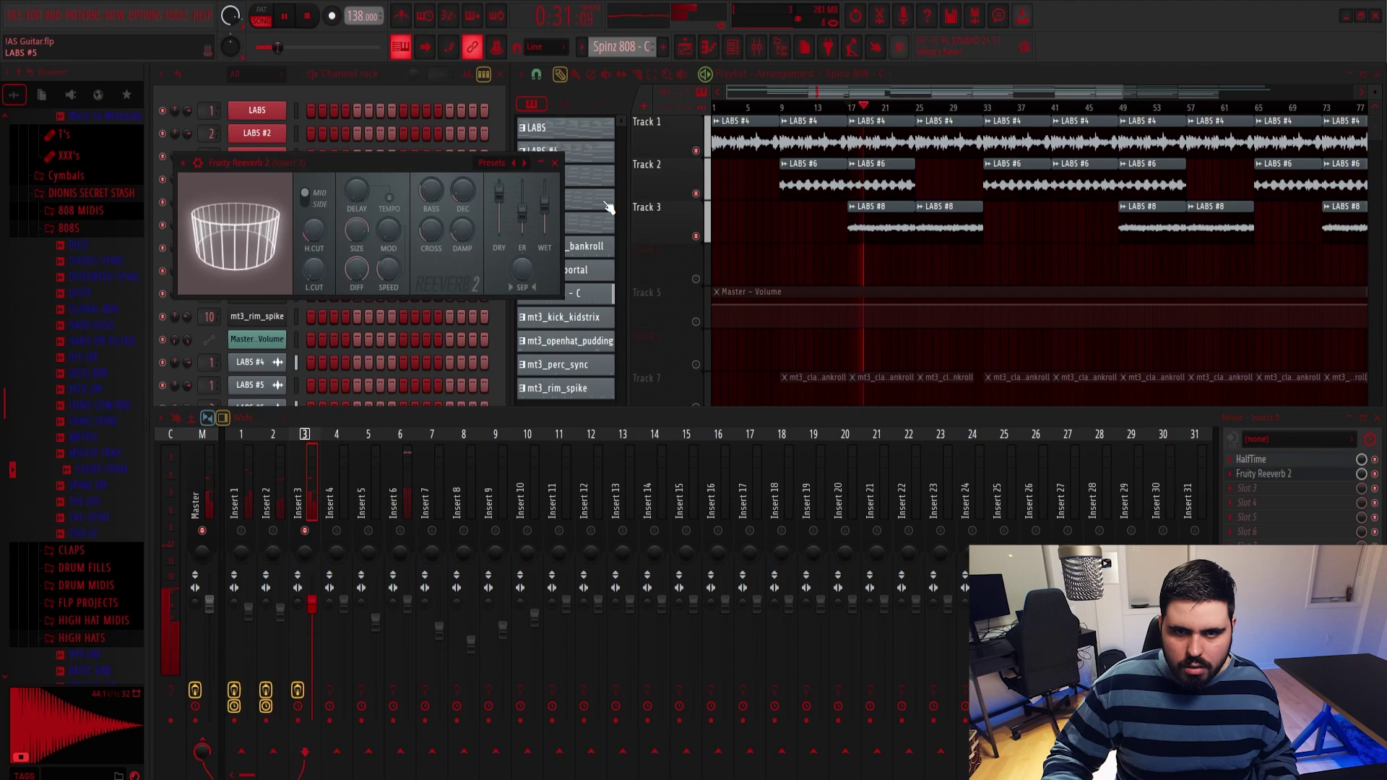
{"action": "left_click", "coordinate": [558, 161]}
{"action": "key", "text": "space"}
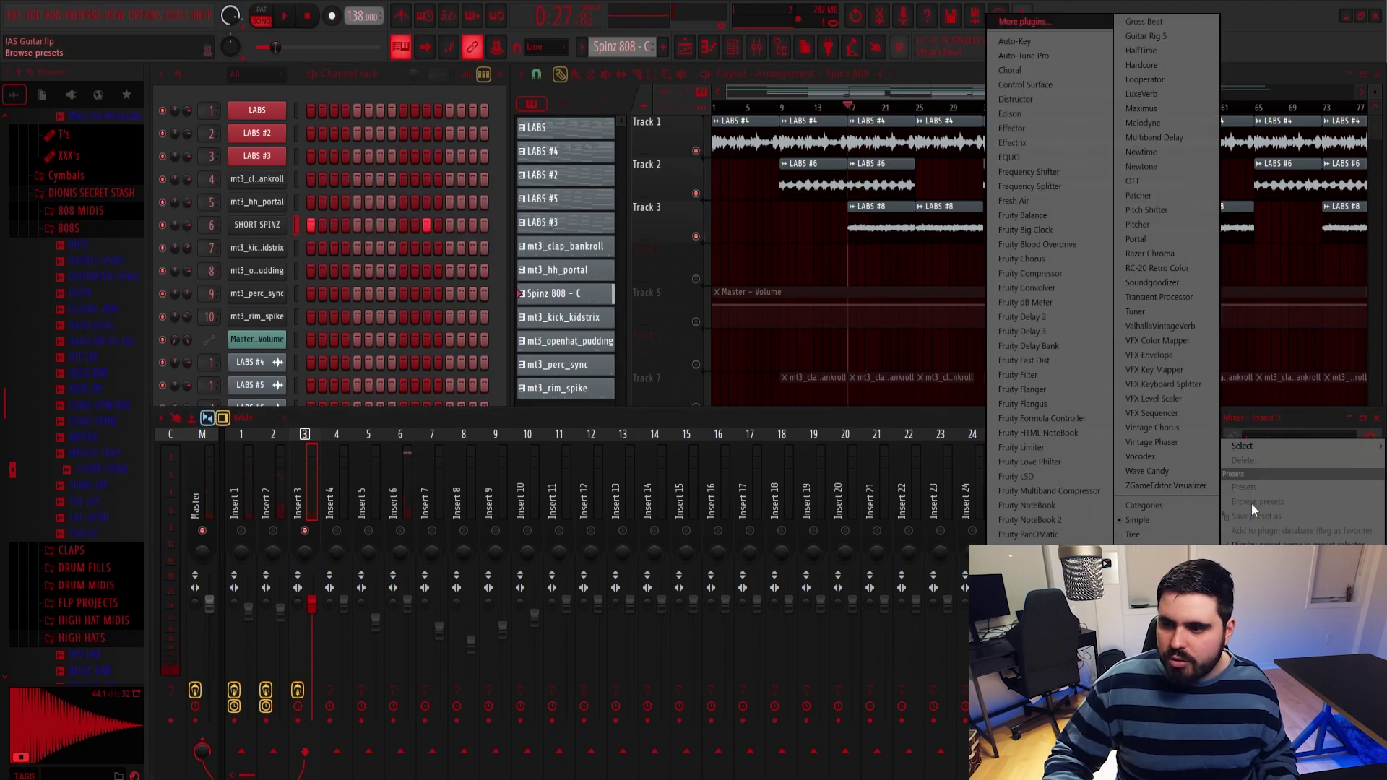
Add Fruity Parametric EQ 2 to slot 4 of insert 3 and move band 1 up in frequency while playing.
{"action": "left_click", "coordinate": [1251, 502]}
{"action": "left_click", "coordinate": [1073, 564]}
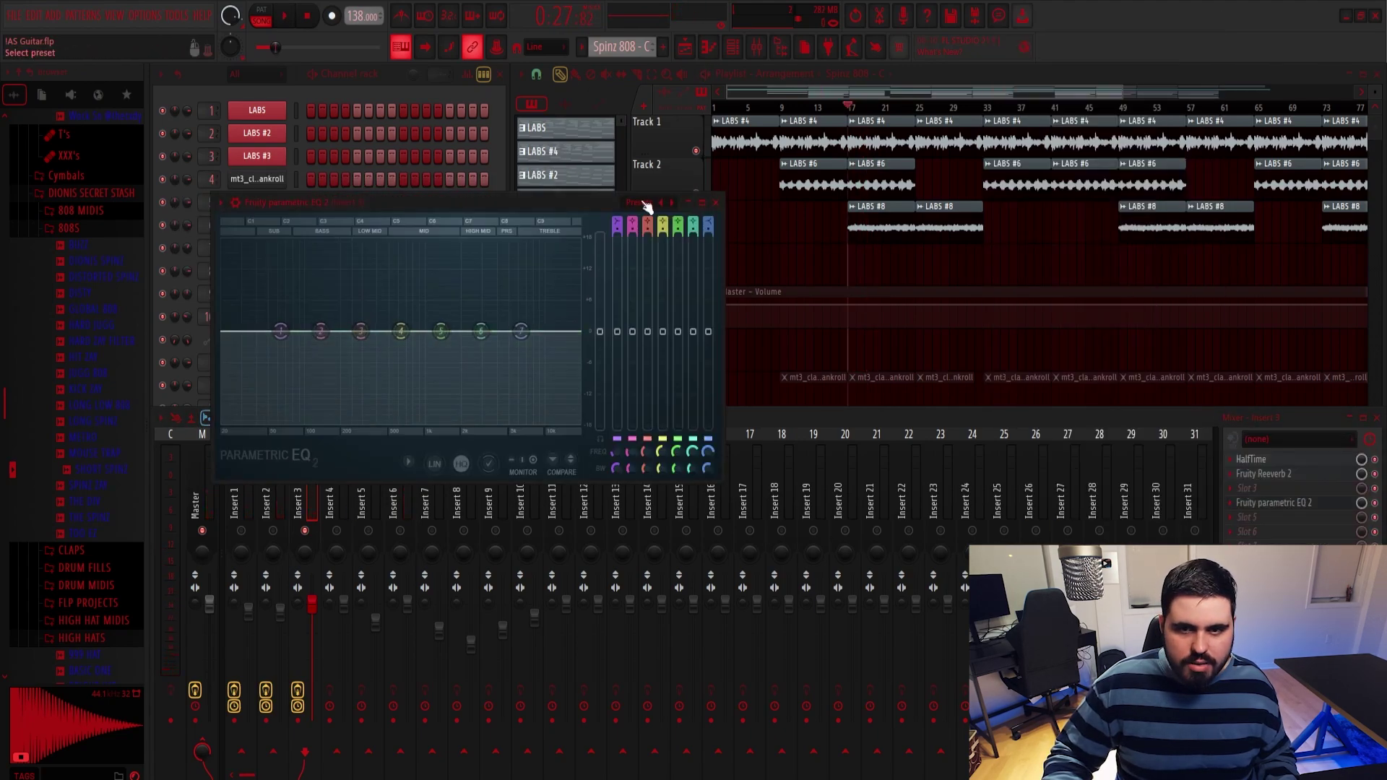
{"action": "scroll", "coordinate": [280, 330], "scroll_direction": "up", "scroll_amount": 2}
{"action": "key", "text": "space"}
{"action": "scroll", "coordinate": [616, 221], "scroll_direction": "down", "scroll_amount": 2}
{"action": "scroll", "coordinate": [617, 229], "scroll_direction": "up", "scroll_amount": 2}
{"action": "left_click_drag", "start_coordinate": [280, 331], "coordinate": [305, 331]}
{"action": "left_click", "coordinate": [715, 202]}
Enable mixer inserts 1, 2 and 6 alongside insert 3, playing the section to compare the 808 with the melodies.
{"action": "left_click", "coordinate": [756, 366]}
{"action": "left_click", "coordinate": [402, 505]}
{"action": "key", "text": "space"}
{"action": "key", "text": "space"}
{"action": "left_click", "coordinate": [270, 531]}
{"action": "left_click", "coordinate": [241, 531]}
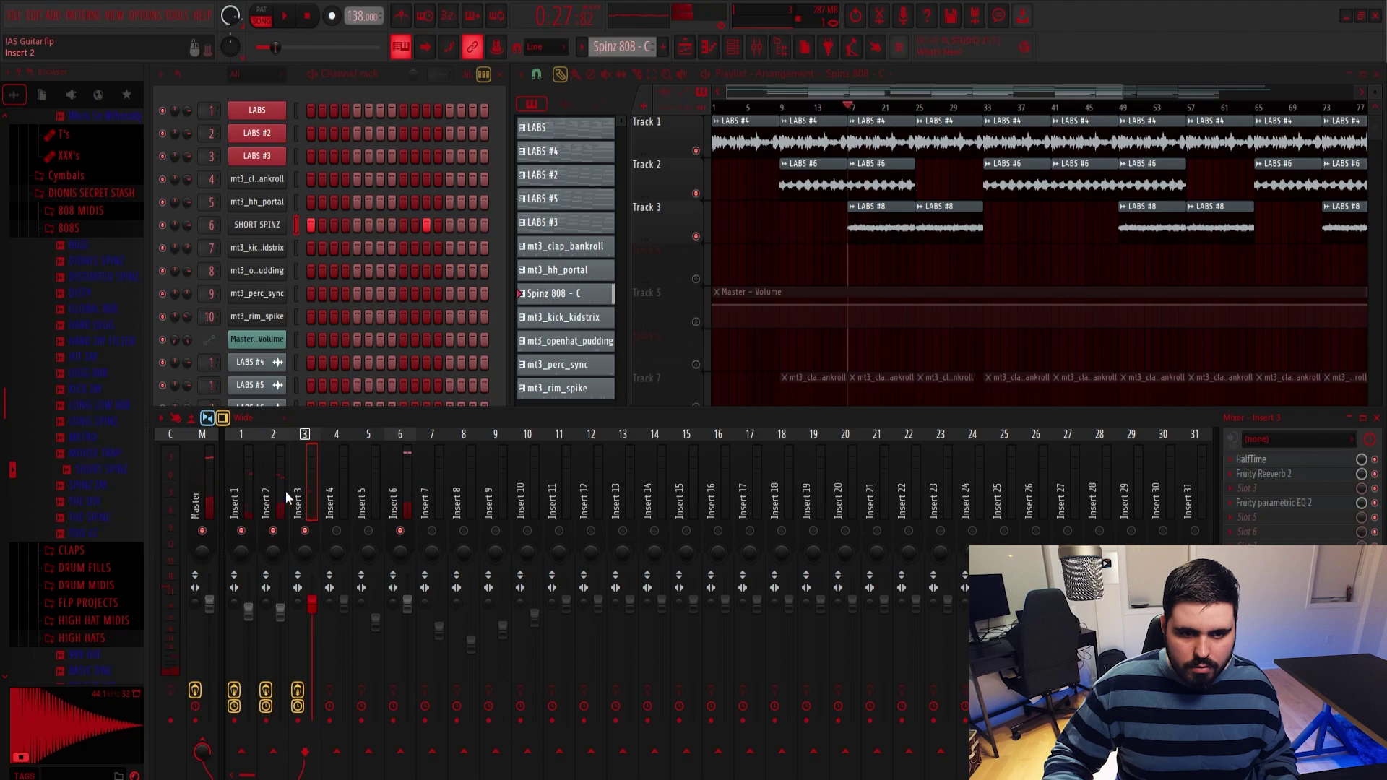
Lower melody inserts 1 to 3 together in the mixer, with a volume of 77% (-5.5 dB), and play the section.
{"action": "left_click_drag", "start_coordinate": [246, 491], "coordinate": [316, 482]}
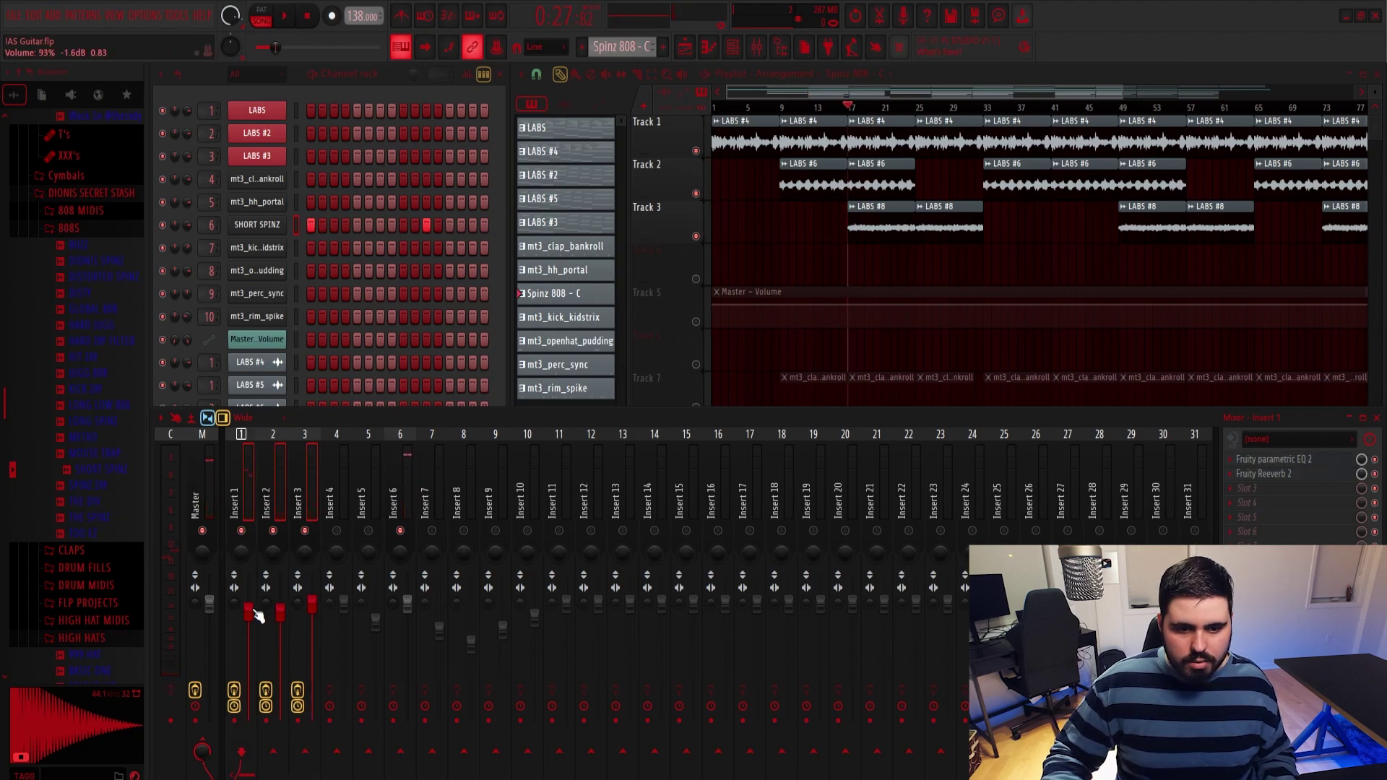
{"action": "left_click_drag", "start_coordinate": [252, 616], "coordinate": [252, 626]}
{"action": "key", "text": "space"}
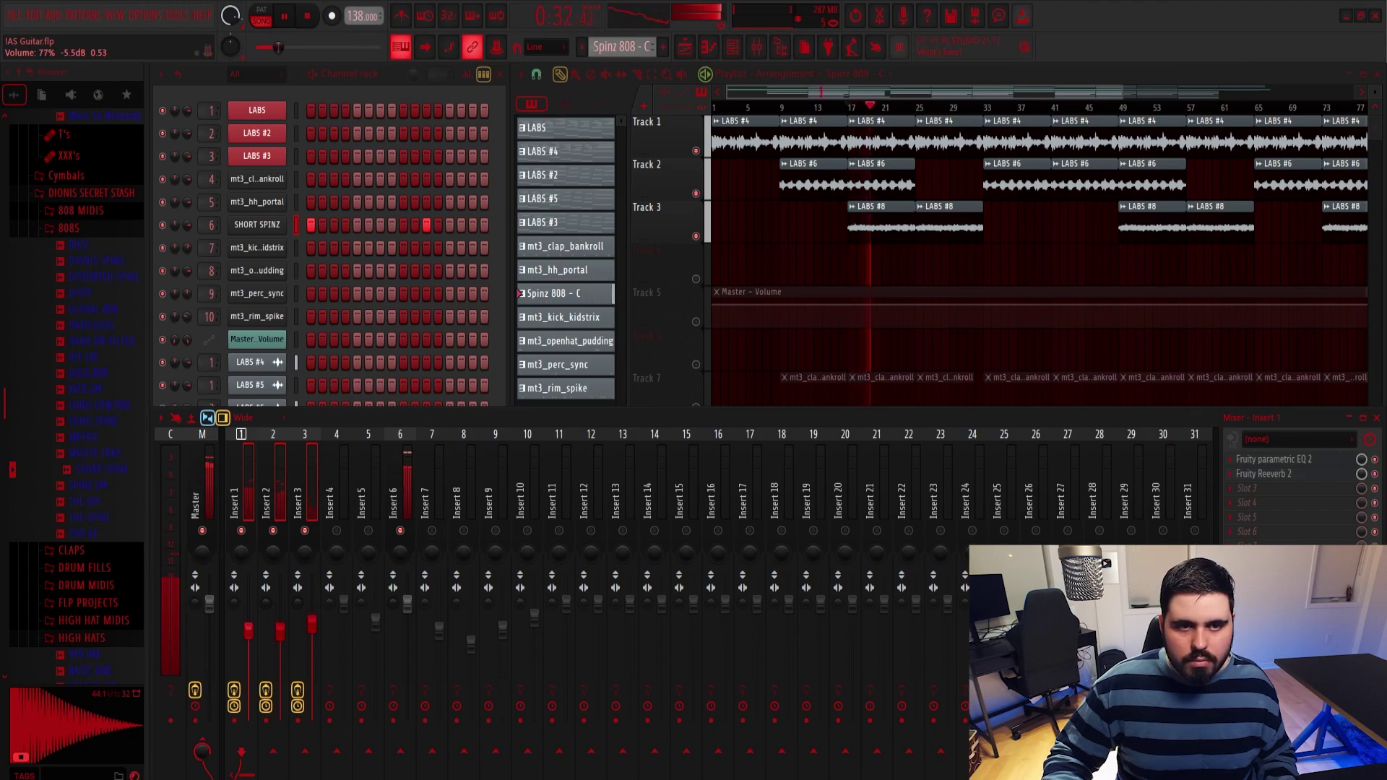
{"action": "key", "text": "space"}
Replace the mt3_clap_bankroll sample with Clap - Hate from the Claps folder and play its pattern.
{"action": "left_click", "coordinate": [877, 388]}
{"action": "left_click", "coordinate": [276, 194]}
{"action": "left_click", "coordinate": [649, 250]}
{"action": "scroll", "coordinate": [86, 274], "scroll_direction": "up", "scroll_amount": 5}
{"action": "scroll", "coordinate": [112, 283], "scroll_direction": "down", "scroll_amount": 10}
{"action": "key", "text": "space"}
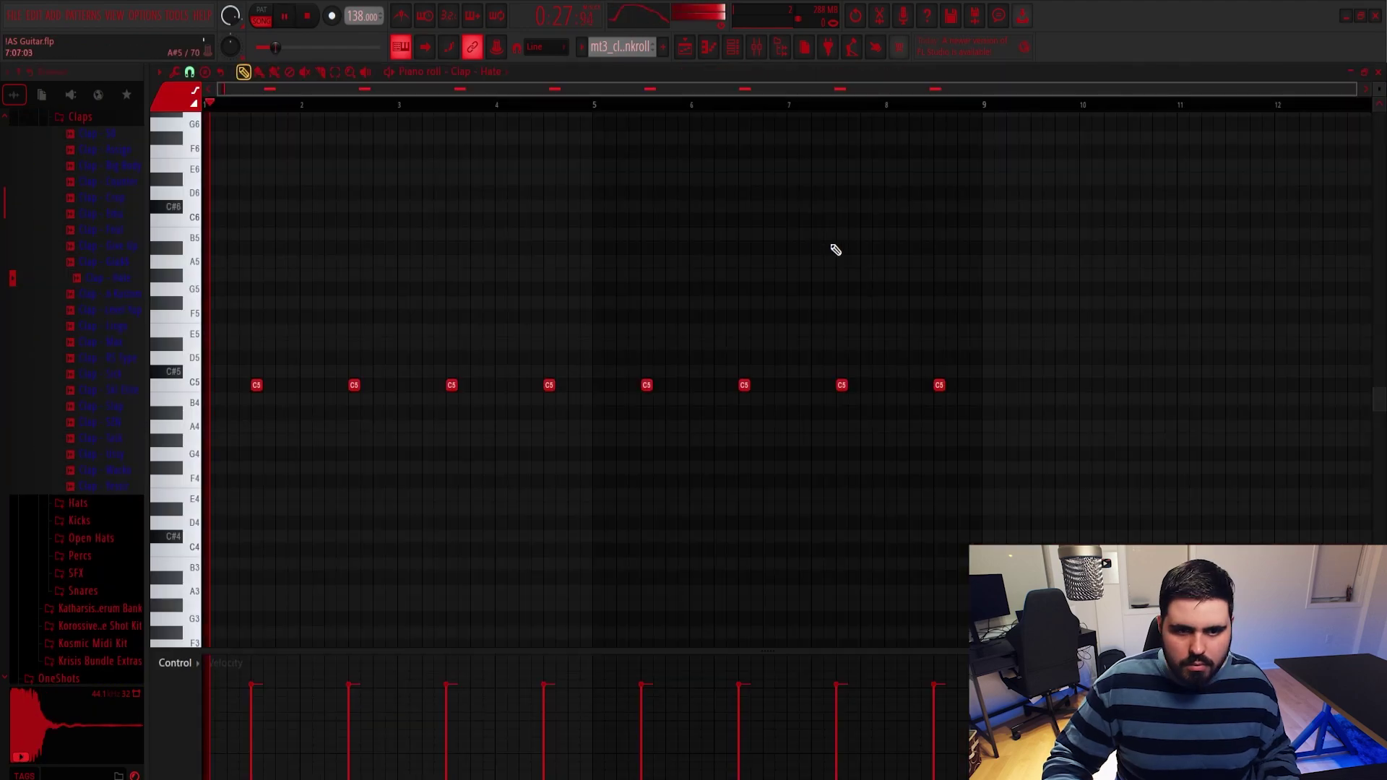
Set the clap's mixer insert 4 volume to 98% (-0.5 dB) and play the arrangement.
{"action": "left_click", "coordinate": [1378, 76]}
{"action": "left_click", "coordinate": [344, 517]}
{"action": "key", "text": "space"}
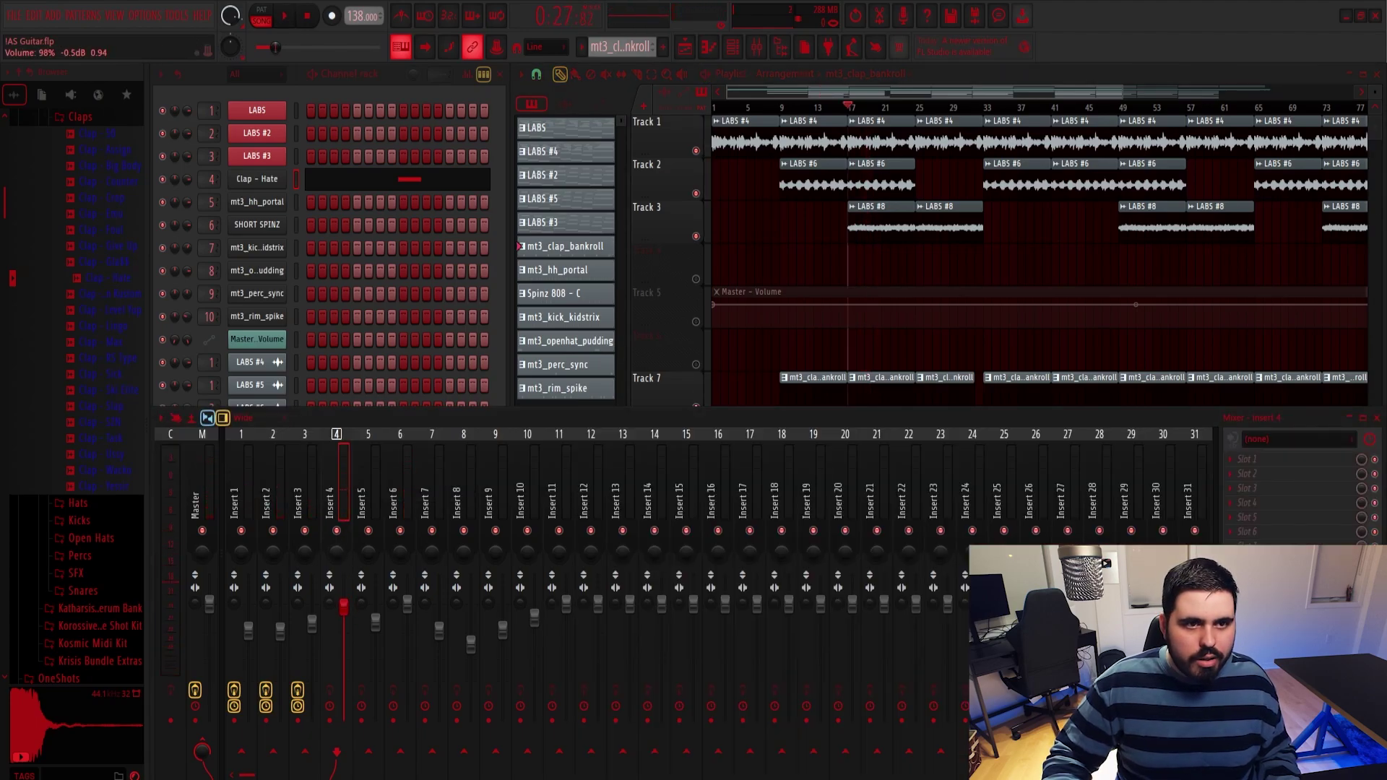
{"action": "key", "text": "space"}
{"action": "left_click", "coordinate": [832, 97]}
{"action": "key", "text": "space"}
Unmute the hi-hat track and replace the mt3_hh_portal sample with rio - hydrate hi hat, then audition it.
{"action": "left_click", "coordinate": [696, 450]}
{"action": "key", "text": "space"}
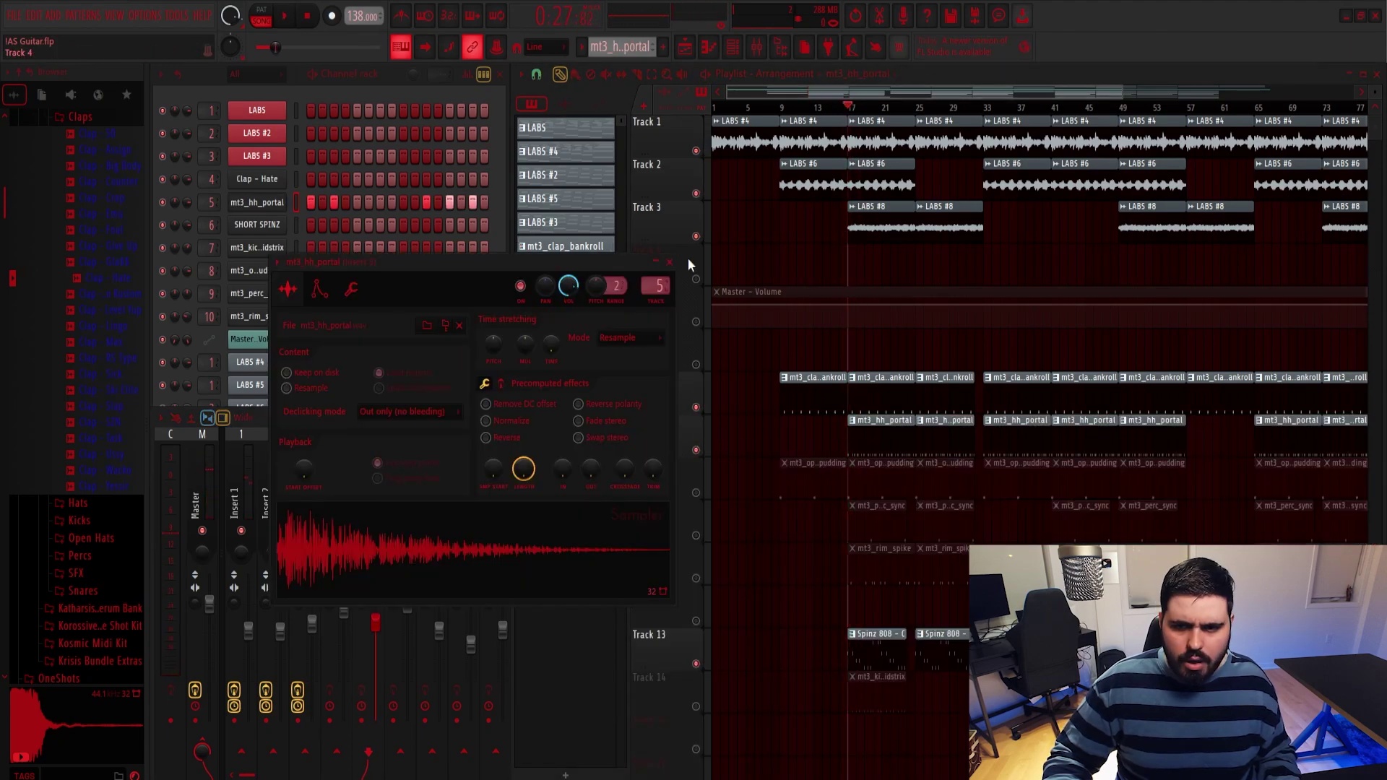
{"action": "left_click", "coordinate": [670, 262]}
{"action": "scroll", "coordinate": [87, 376], "scroll_direction": "down", "scroll_amount": 10}
{"action": "scroll", "coordinate": [101, 369], "scroll_direction": "down", "scroll_amount": 5}
{"action": "left_click", "coordinate": [75, 436]}
{"action": "left_click", "coordinate": [102, 568]}
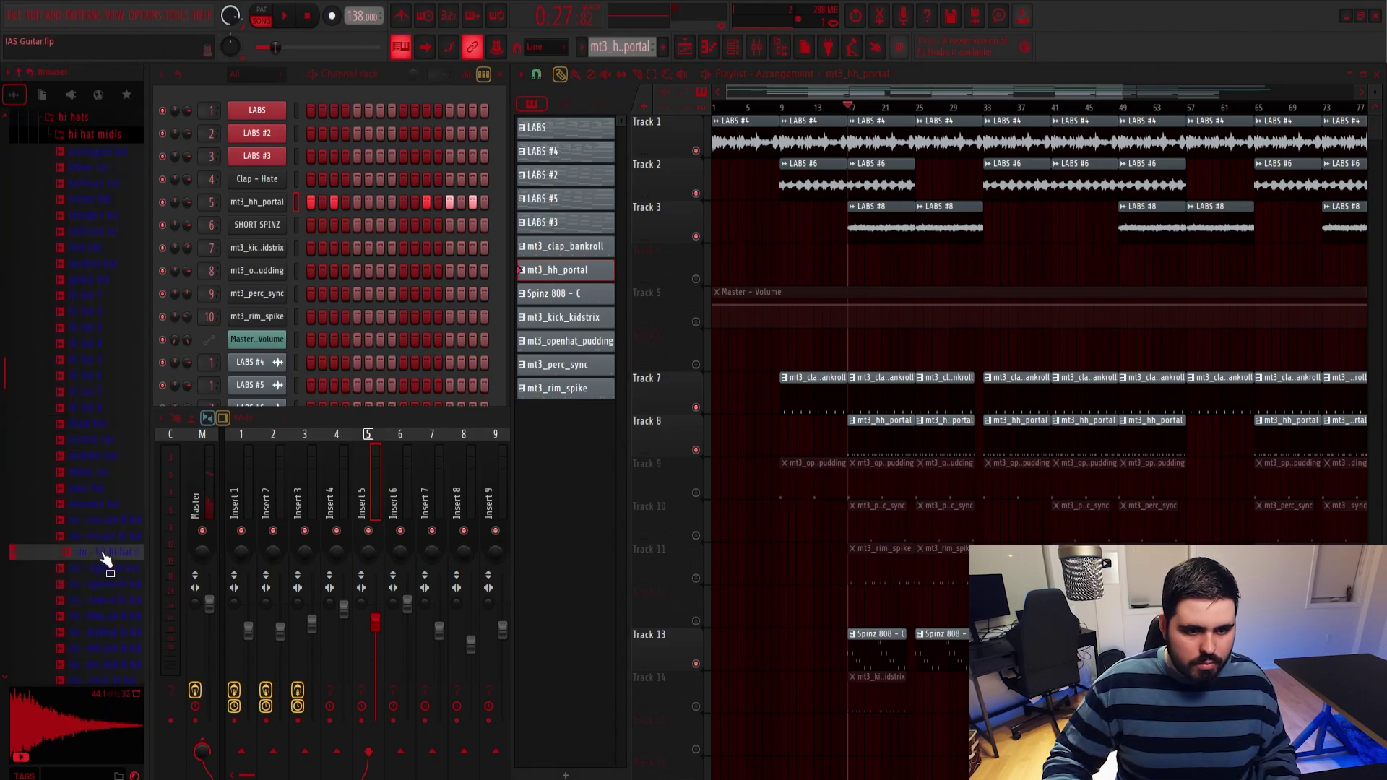
{"action": "left_click", "coordinate": [80, 587]}
{"action": "left_click_drag", "start_coordinate": [80, 588], "coordinate": [257, 202]}
{"action": "key", "text": "space"}
{"action": "key", "text": "space"}
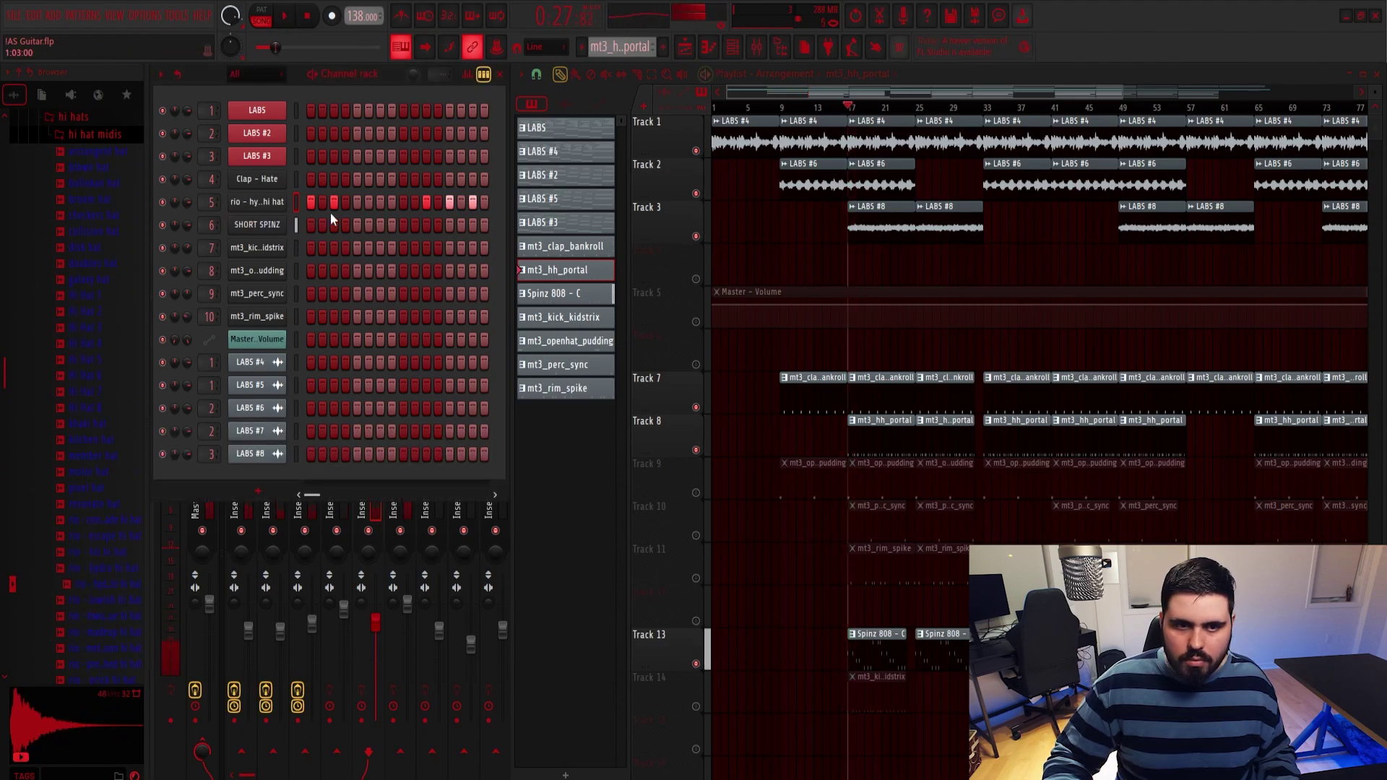
Add extra C5 hits in the gaps of bars 1 and 2 of the hi-hat pattern and play it.
{"action": "right_click", "coordinate": [278, 198]}
{"action": "left_click", "coordinate": [316, 202]}
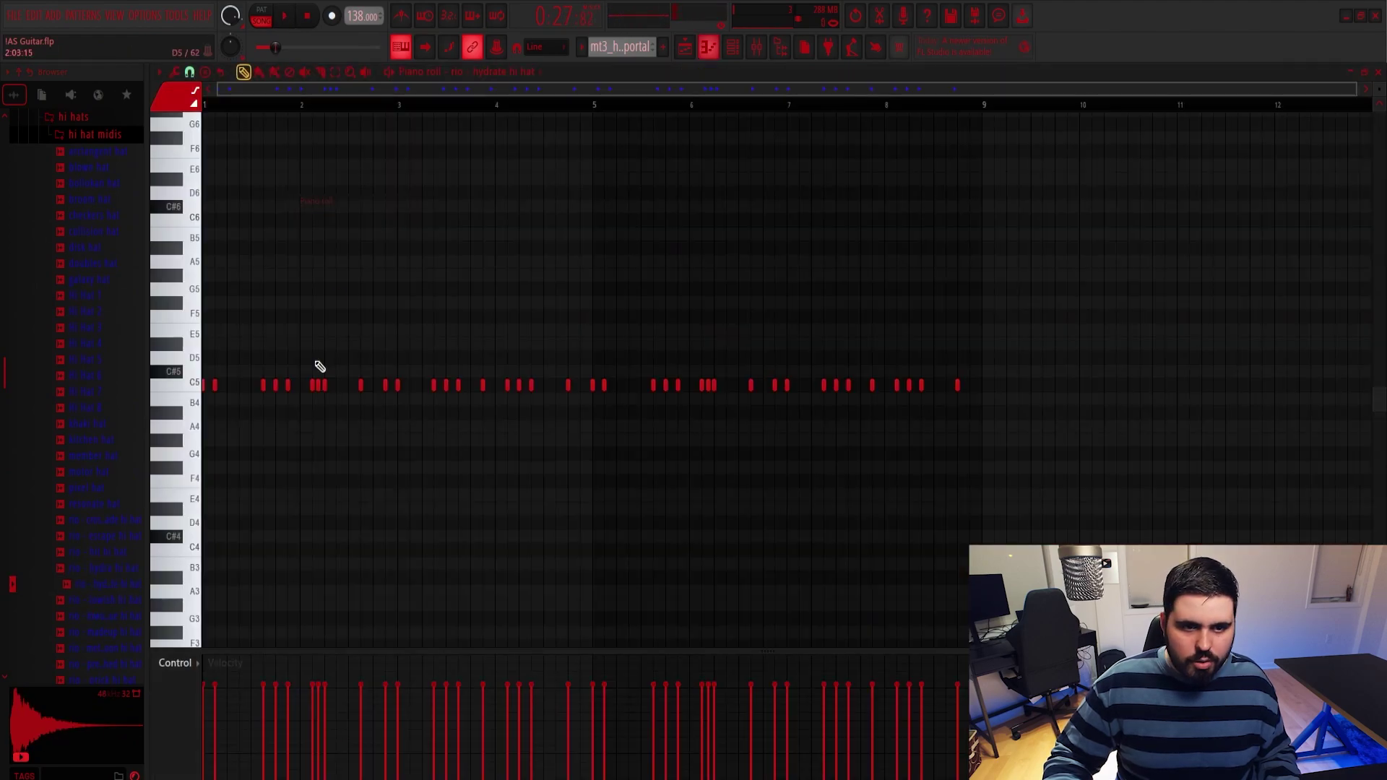
{"action": "left_click", "coordinate": [241, 387]}
{"action": "key", "text": "space"}
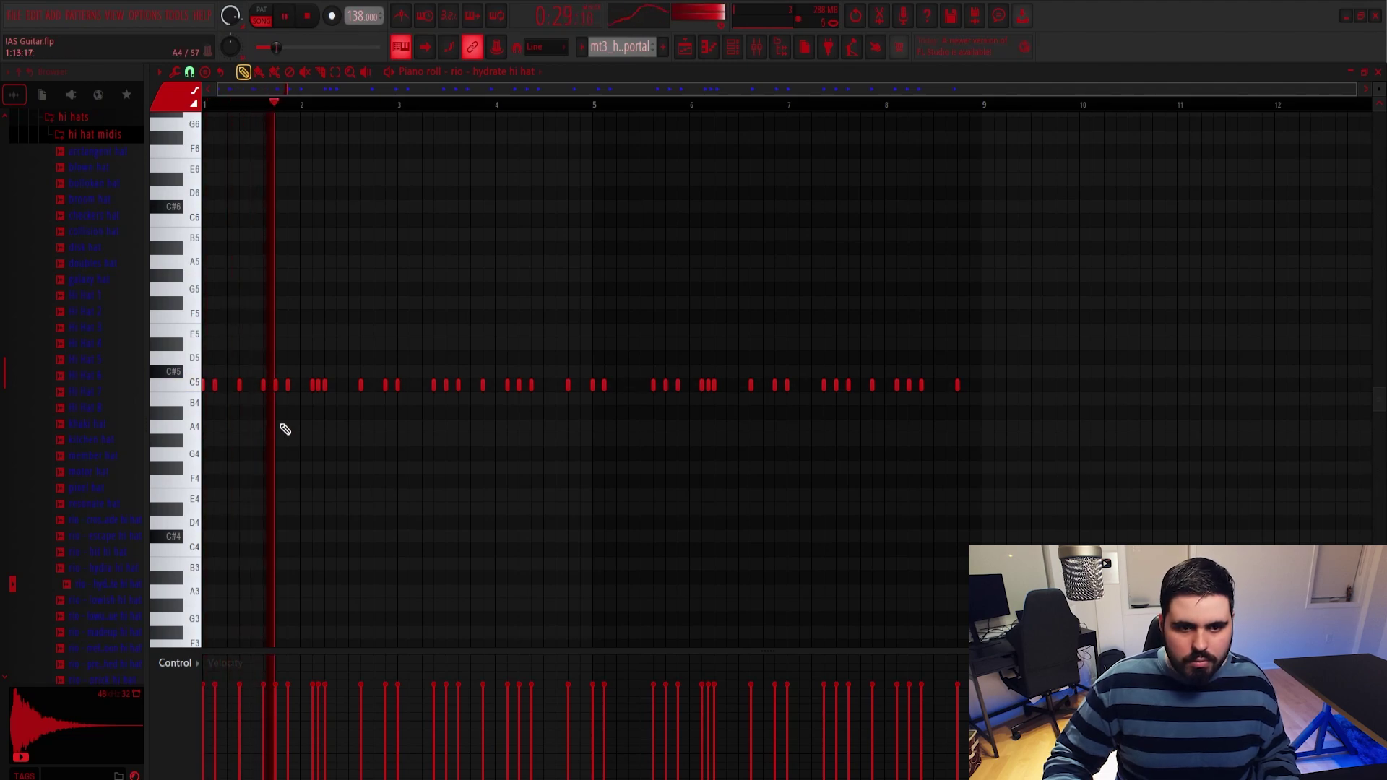
{"action": "left_click", "coordinate": [251, 387]}
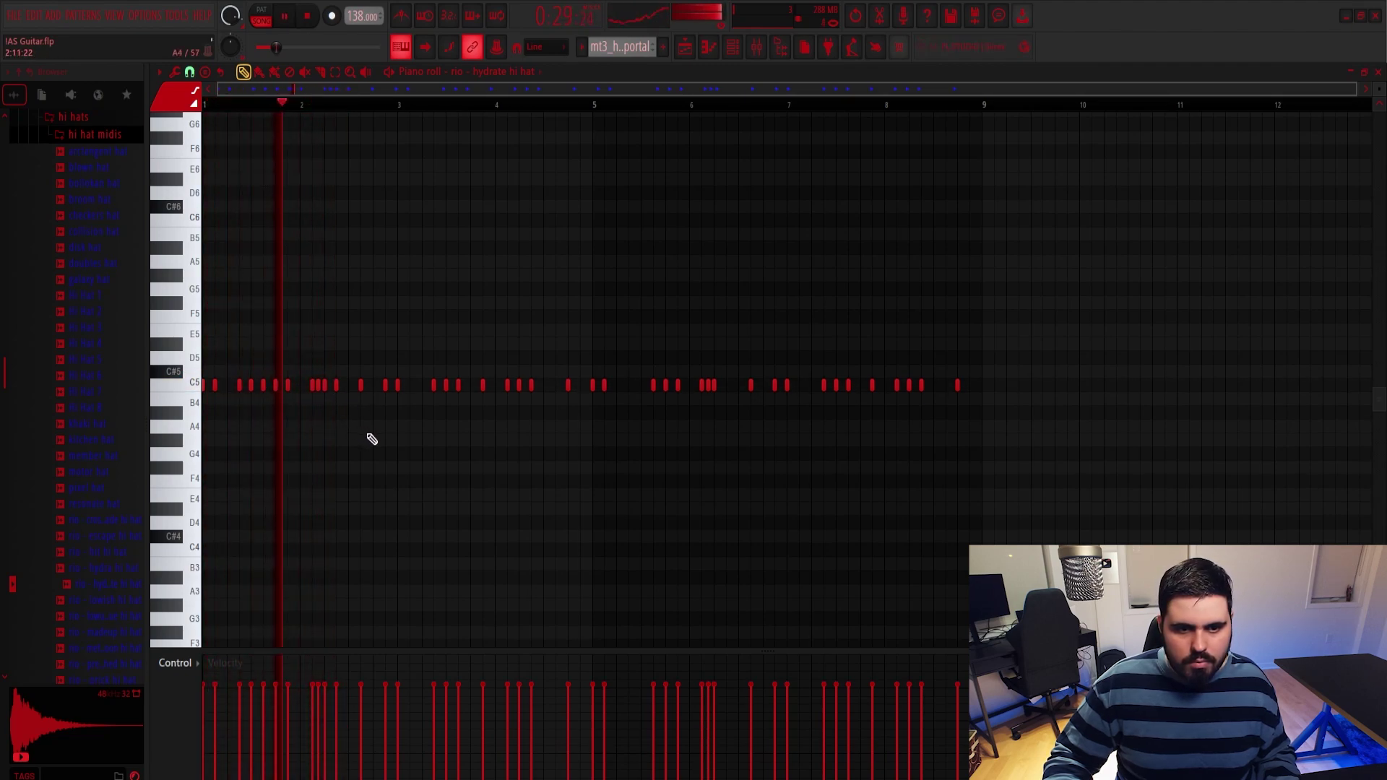
{"action": "key", "text": "space"}
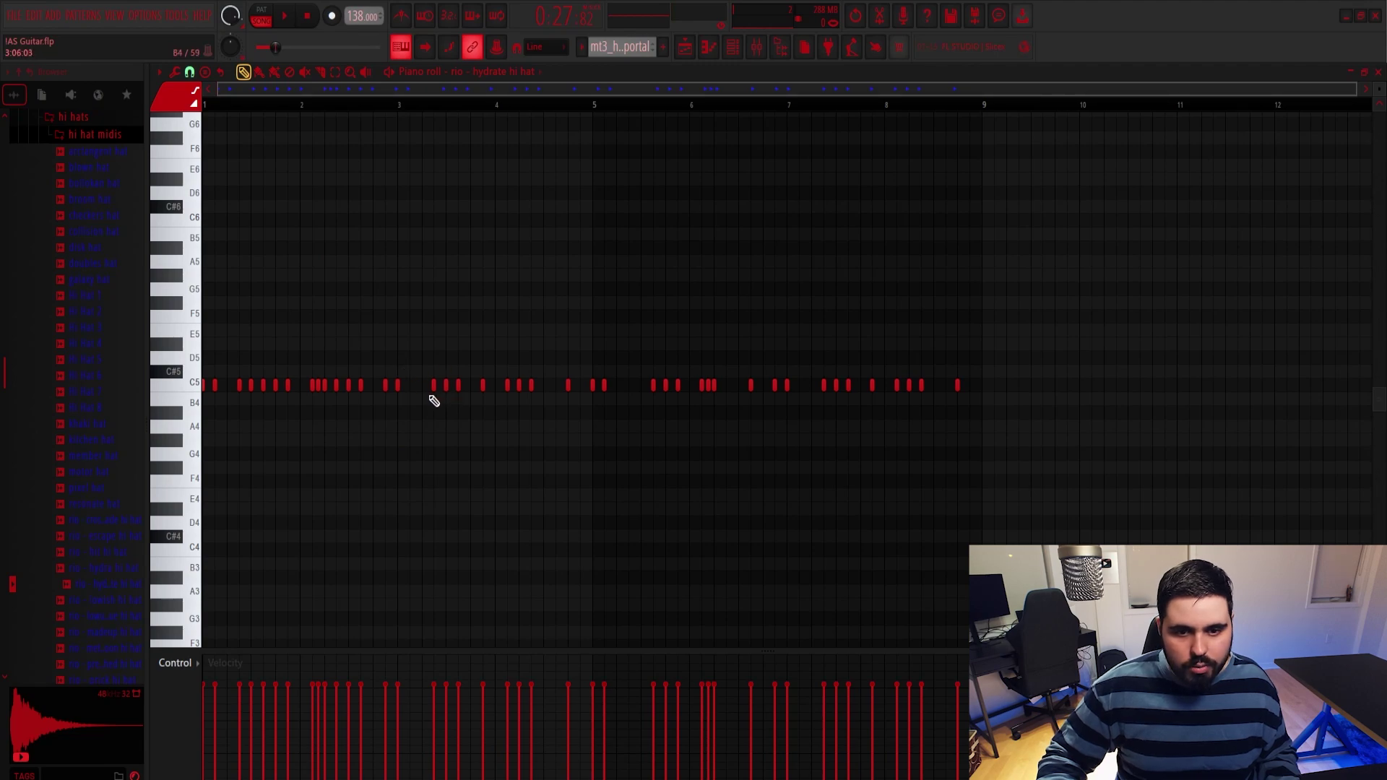
{"action": "key", "text": "space"}
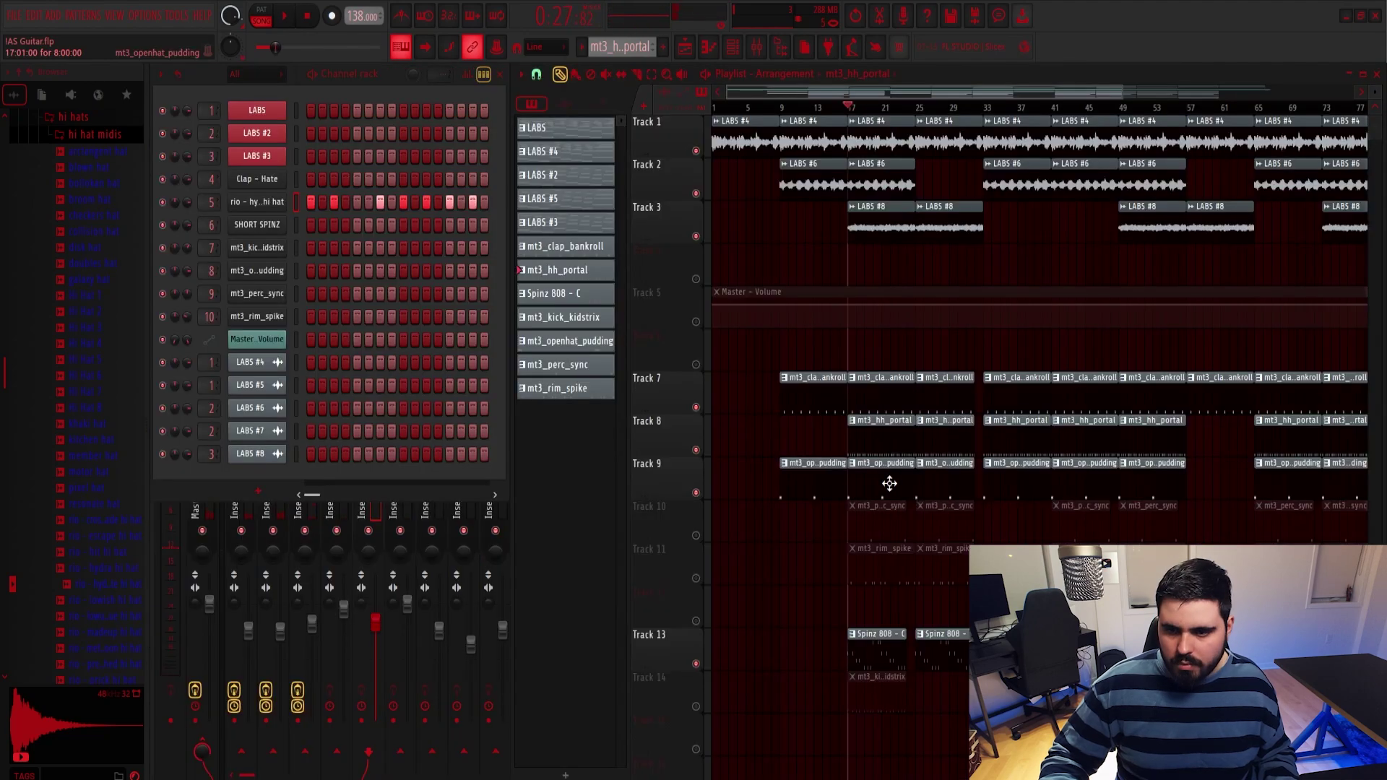
Replace the mt3_openhat_pudding sample with a rio open hat from the open hats folder, auditioning it in the arrangement.
{"action": "left_click", "coordinate": [889, 483]}
{"action": "left_click", "coordinate": [271, 270]}
{"action": "key", "text": "Escape"}
{"action": "key", "text": "space"}
{"action": "key", "text": "space"}
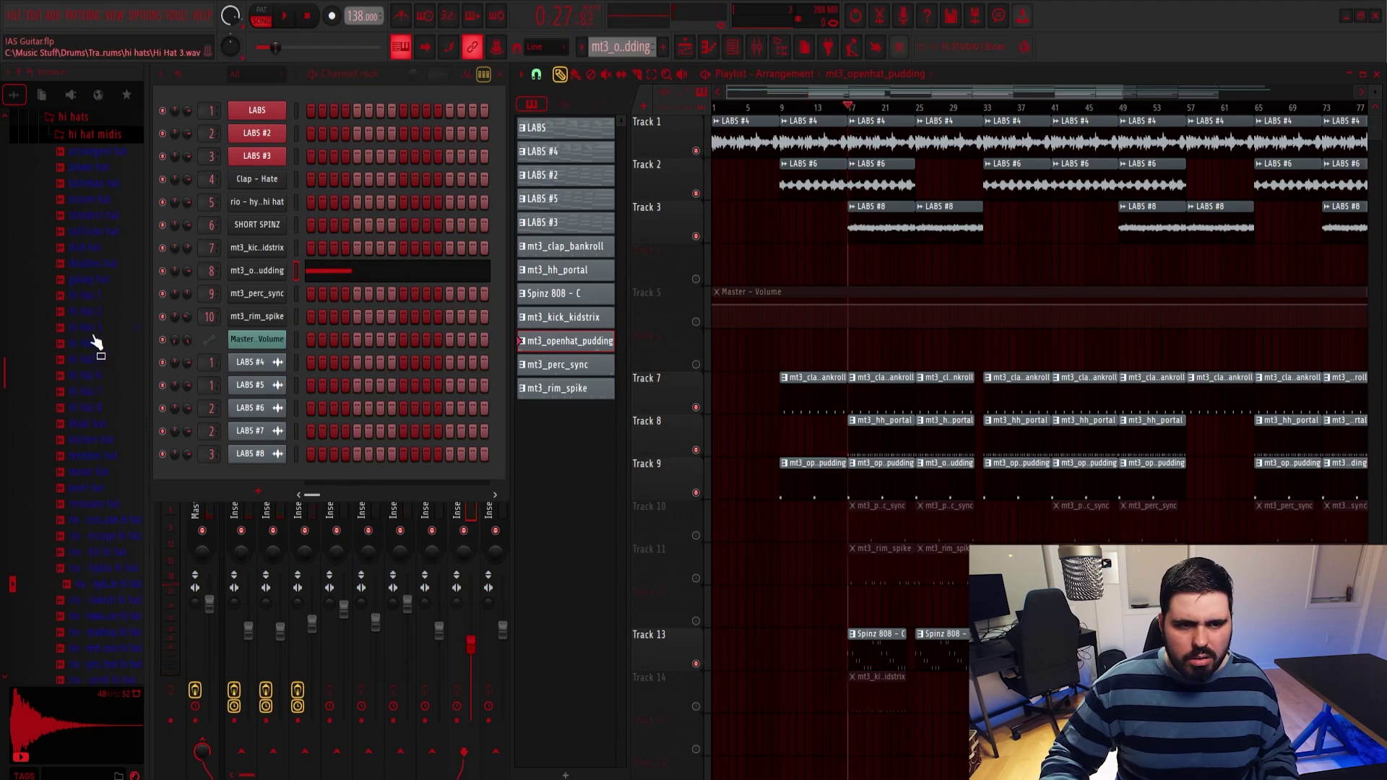
{"action": "scroll", "coordinate": [98, 347], "scroll_direction": "down", "scroll_amount": 6}
{"action": "left_click", "coordinate": [94, 524]}
{"action": "left_click", "coordinate": [257, 270]}
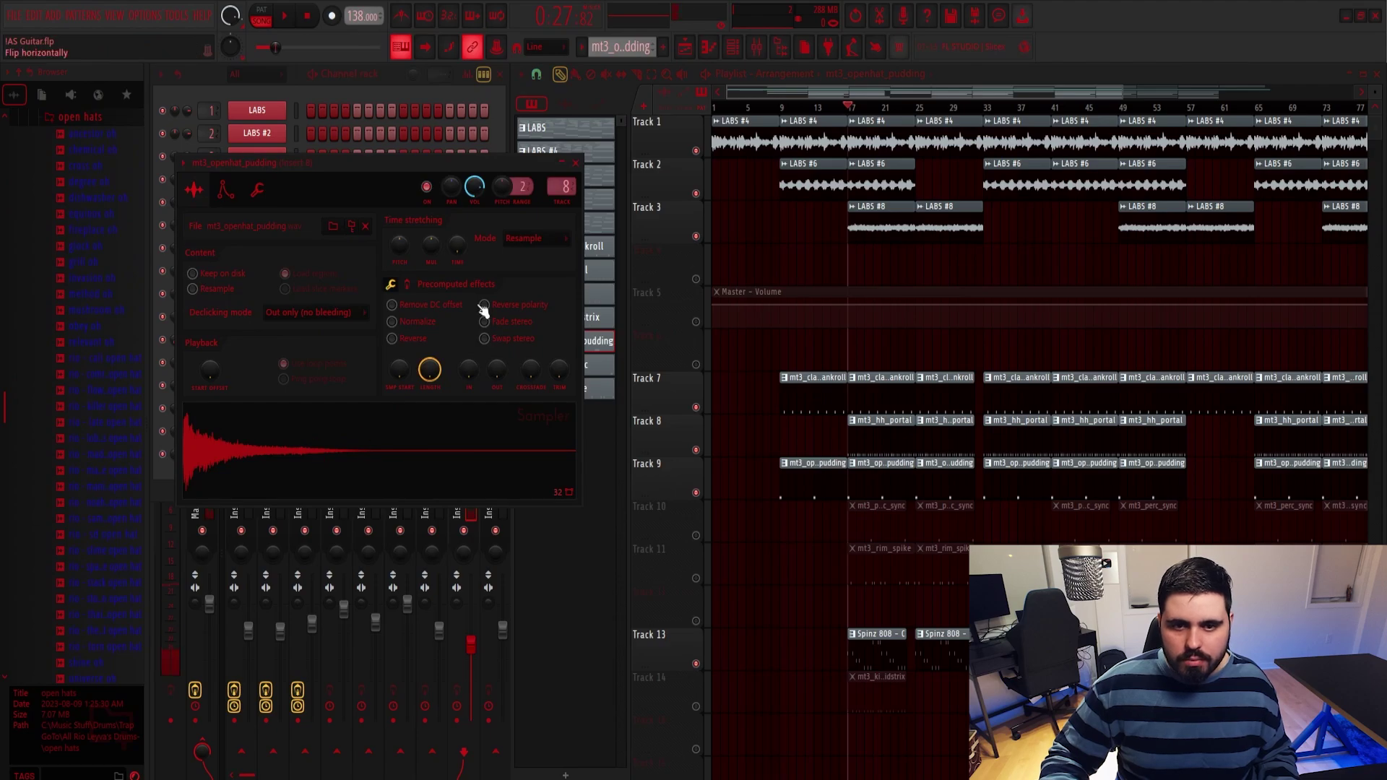
{"action": "left_click_drag", "start_coordinate": [98, 278], "coordinate": [256, 272]}
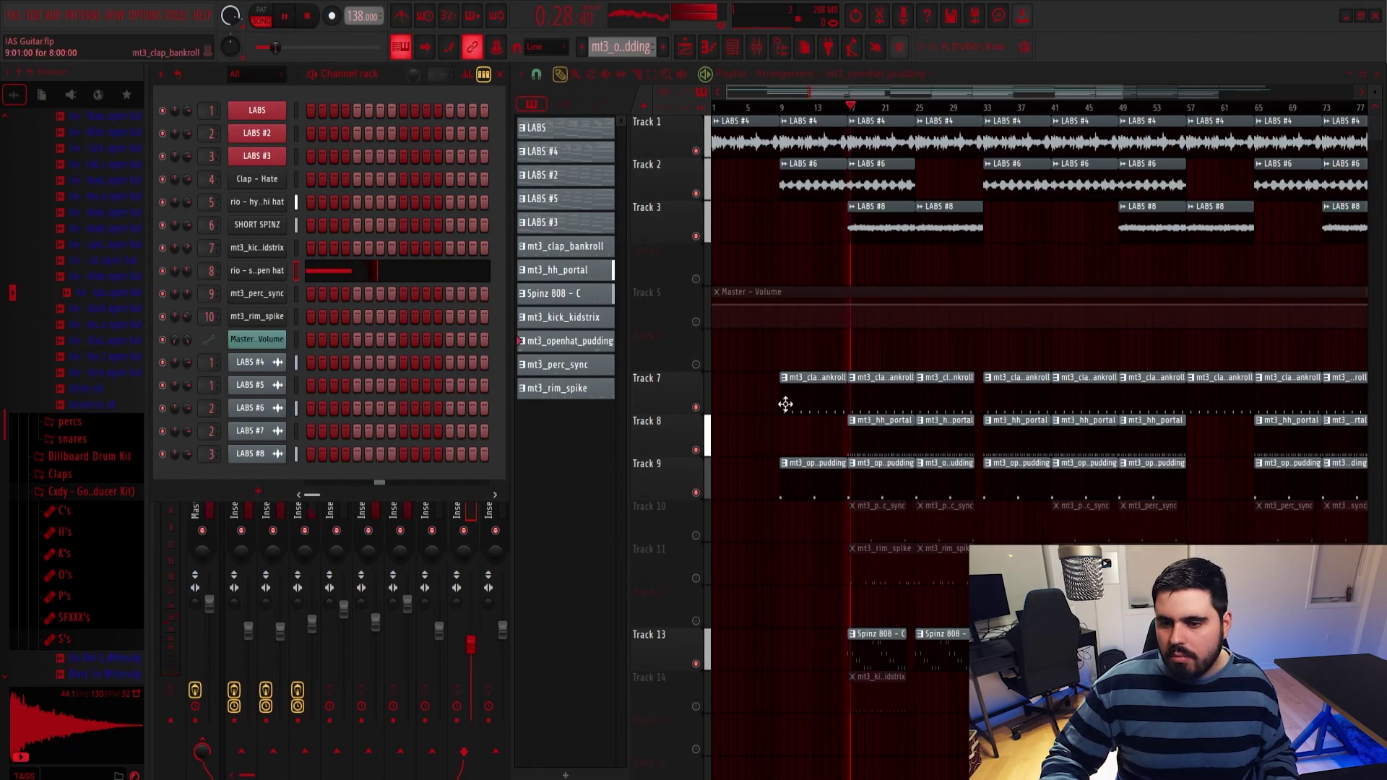
Rework the placement of the open hat pattern's C5 hits in the piano roll and play it.
{"action": "left_click", "coordinate": [395, 278]}
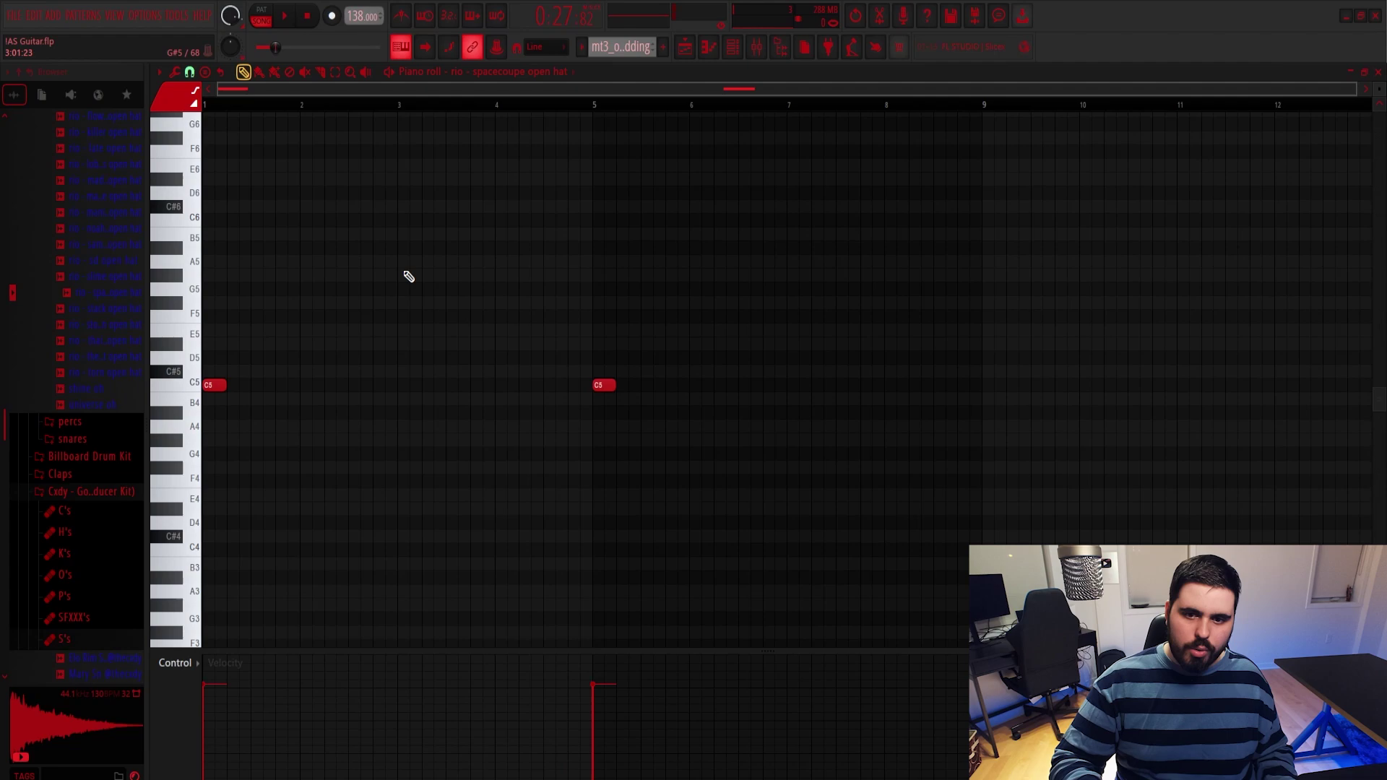
{"action": "key", "text": "ctrl+a"}
{"action": "key", "text": "space"}
{"action": "key", "text": "space"}
{"action": "left_click", "coordinate": [414, 105], "text": "ctrl"}
{"action": "left_click", "coordinate": [1377, 72]}
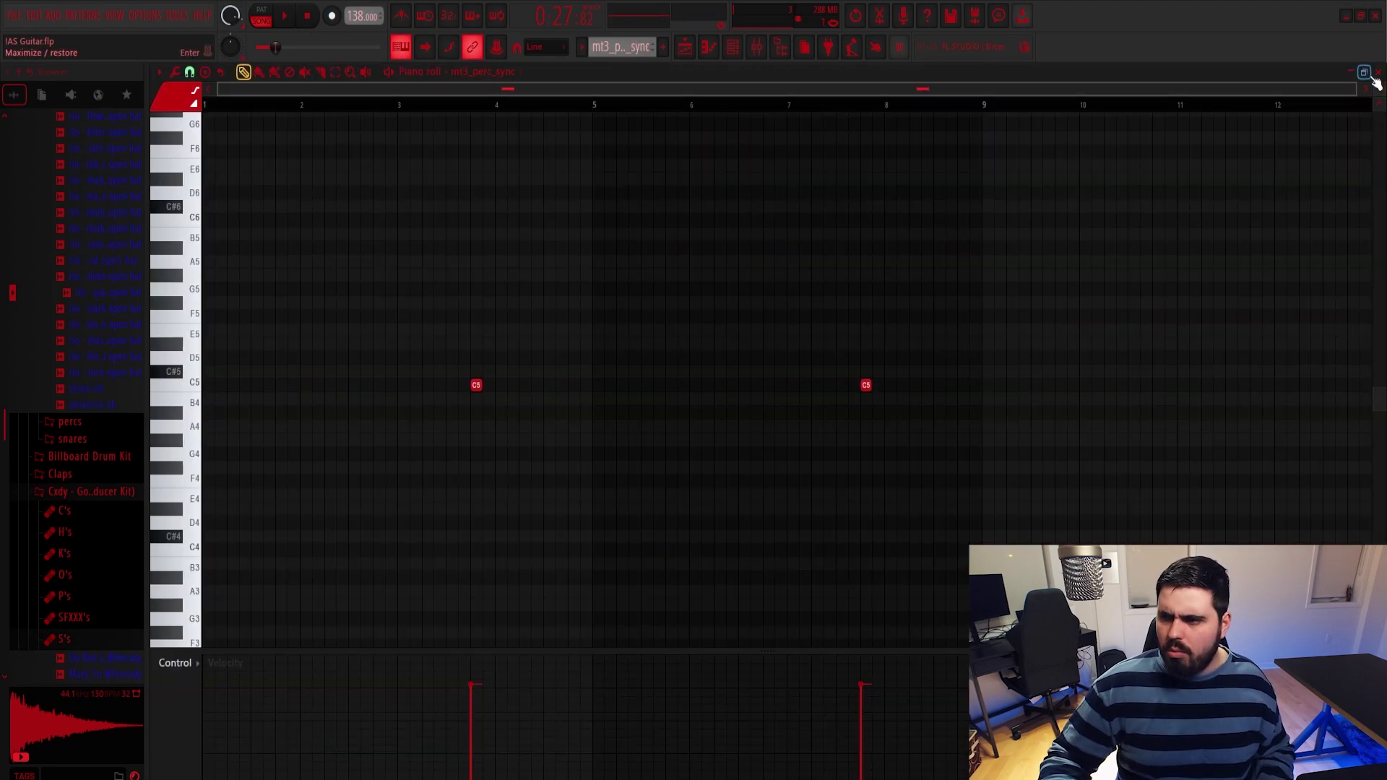
Check the mt3_rim_spike and mt3_perc_sync channel settings and play the arrangement from bar 17 to judge the percussion.
{"action": "left_click", "coordinate": [1377, 77]}
{"action": "left_click", "coordinate": [278, 315]}
{"action": "left_click", "coordinate": [594, 180]}
{"action": "key", "text": "space"}
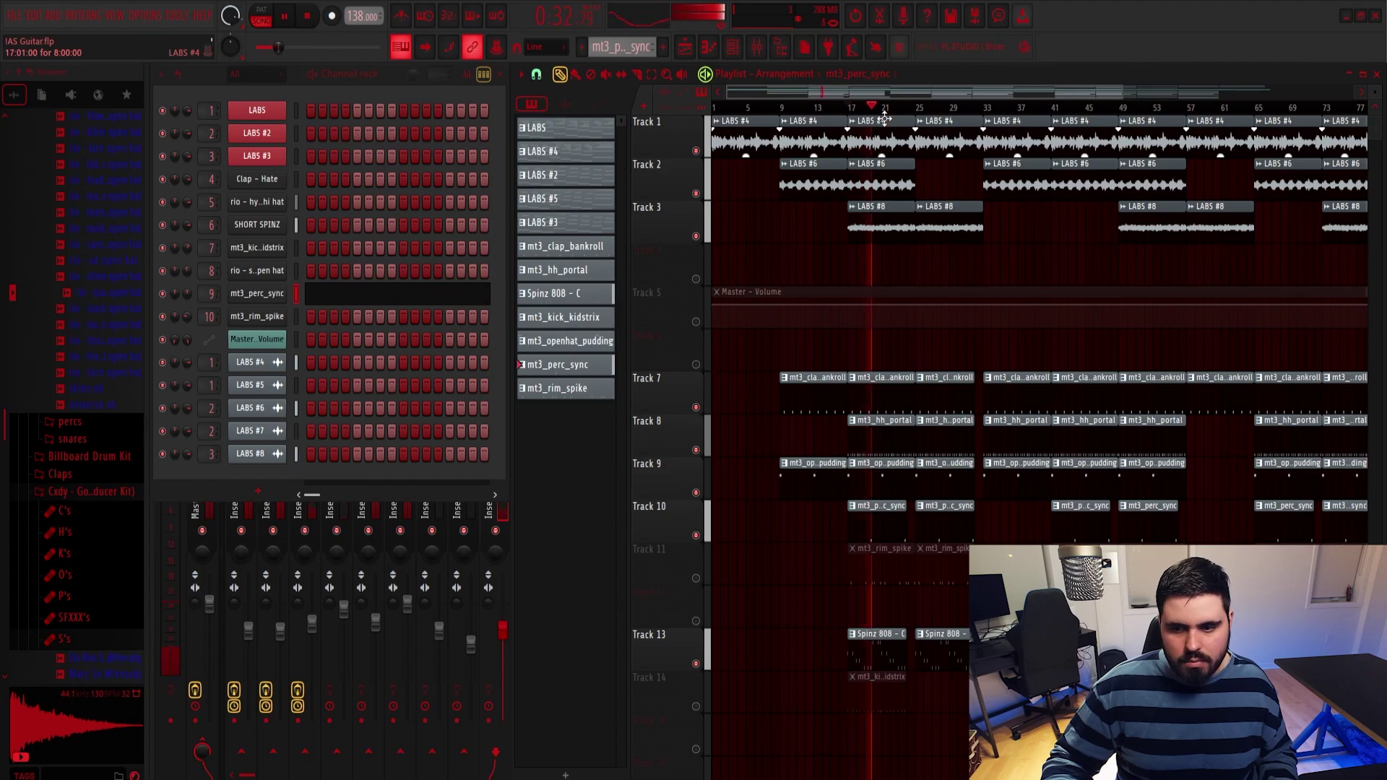
{"action": "key", "text": "space"}
{"action": "left_click", "coordinate": [282, 295]}
{"action": "left_click", "coordinate": [594, 184]}
{"action": "key", "text": "space"}
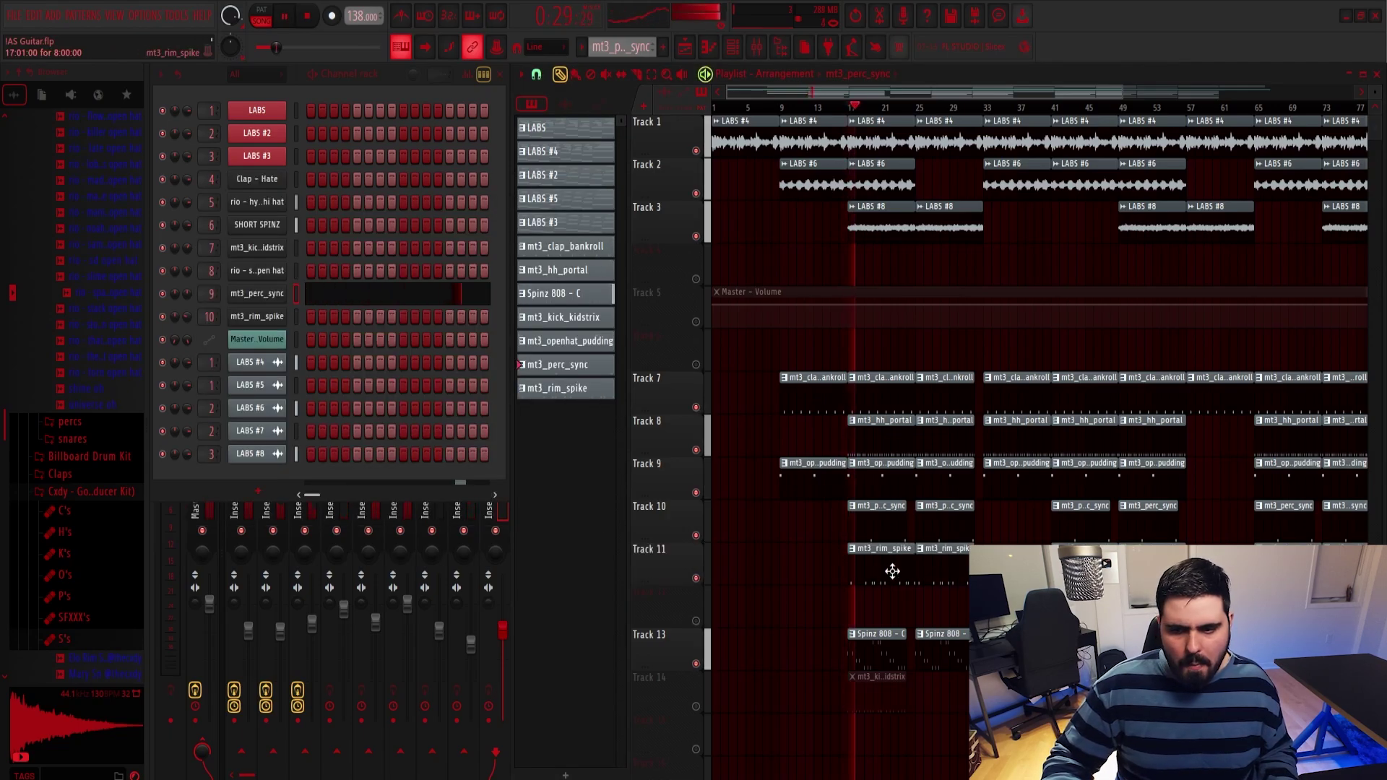
{"action": "key", "text": "space"}
Replace the mt3_rim_spike sample with the Mary sample from the Cxdy kit's S's folder and play the mt3_kick_kidstrix pattern.
{"action": "left_click", "coordinate": [892, 571]}
{"action": "double_click", "coordinate": [885, 679]}
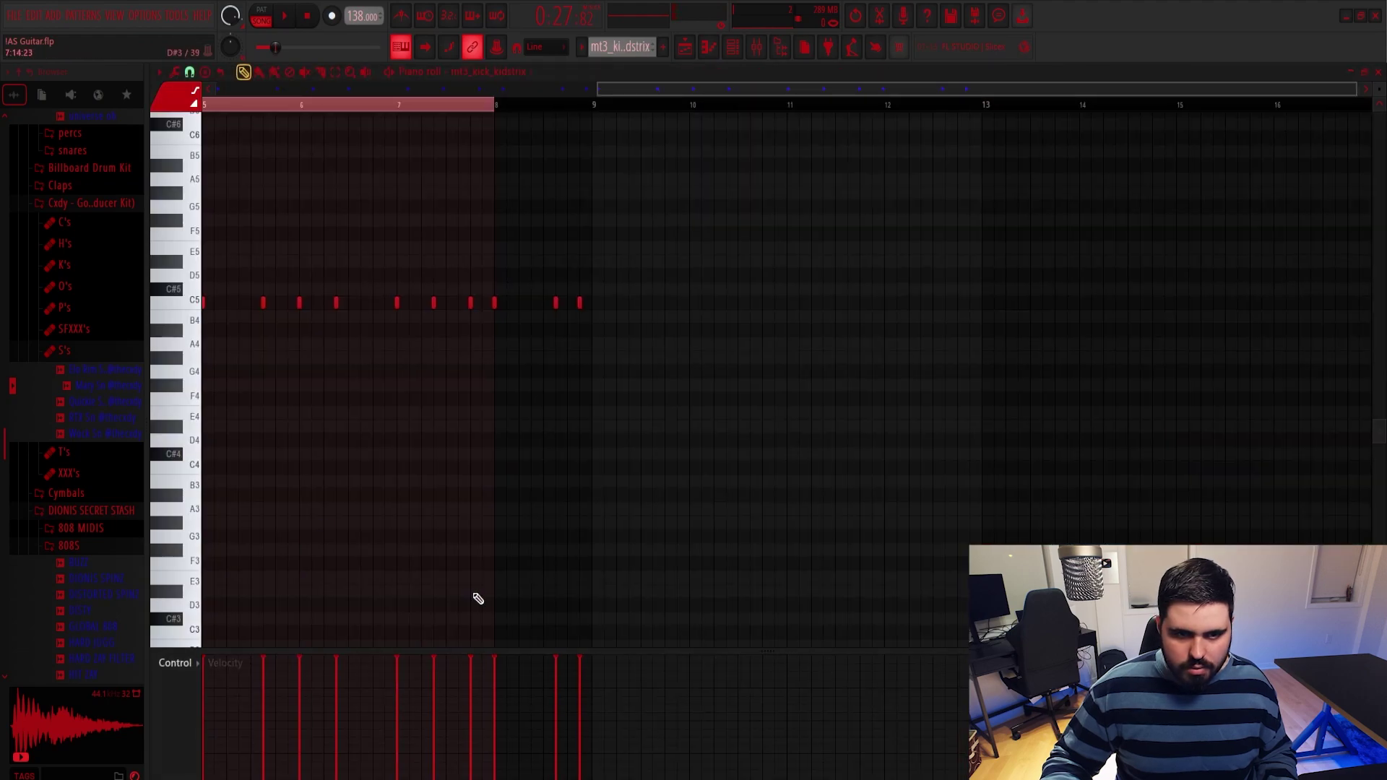
{"action": "key", "text": "space"}
{"action": "key", "text": "space"}
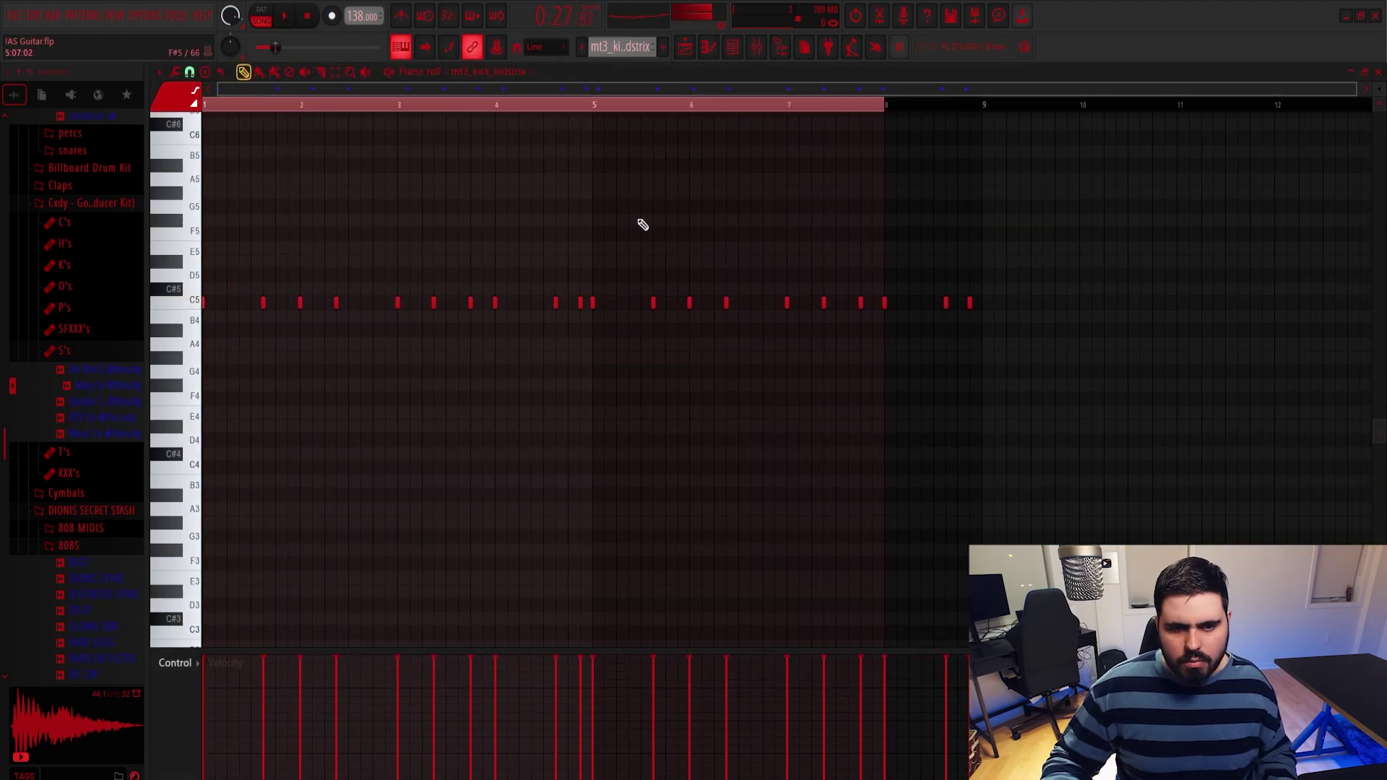
{"action": "left_click", "coordinate": [1377, 73]}
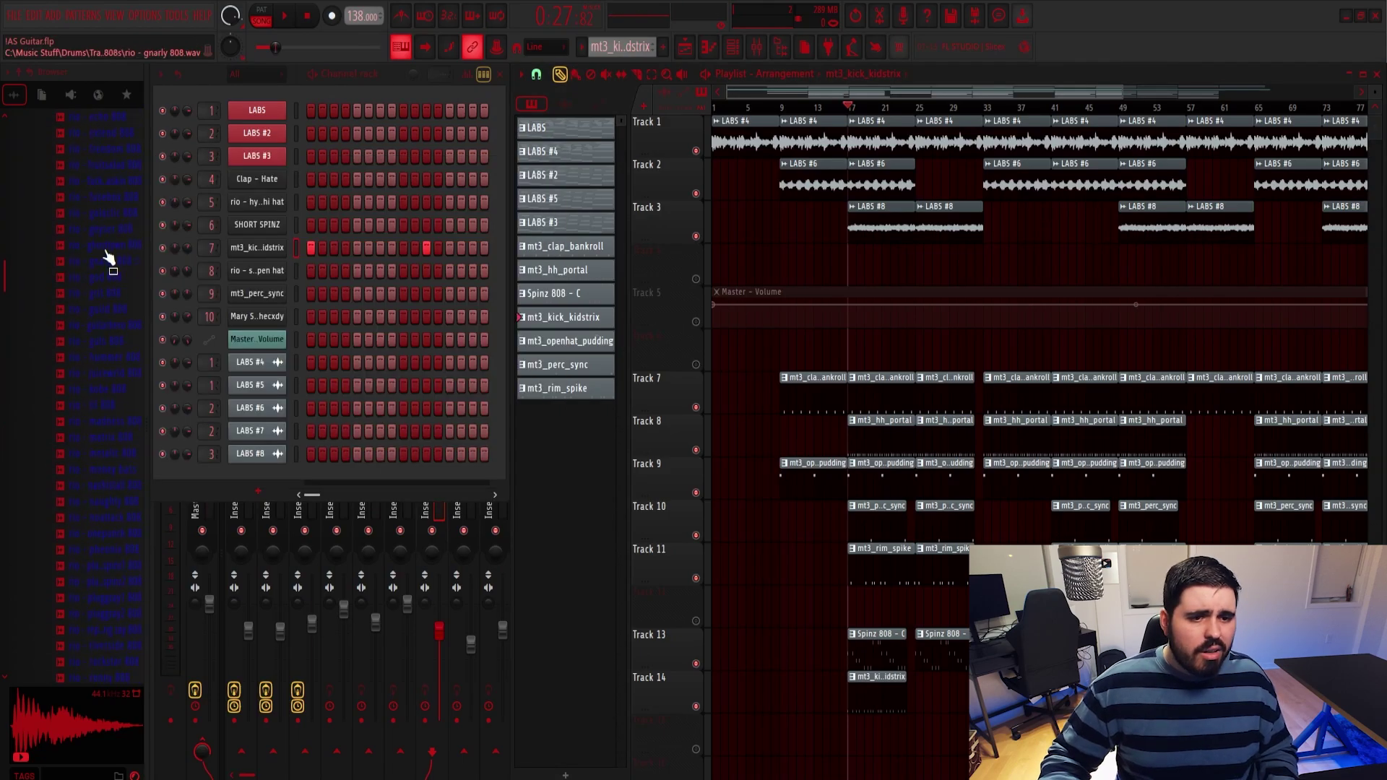
Replace the mt3_kick_kidstrix sample with Kick - HateMySelf from the Kalamity Drum Kit and play the arrangement from bar 17.
{"action": "scroll", "coordinate": [110, 278], "scroll_direction": "up", "scroll_amount": 8}
{"action": "scroll", "coordinate": [115, 288], "scroll_direction": "up", "scroll_amount": 5}
{"action": "left_click_drag", "start_coordinate": [89, 436], "coordinate": [263, 248]}
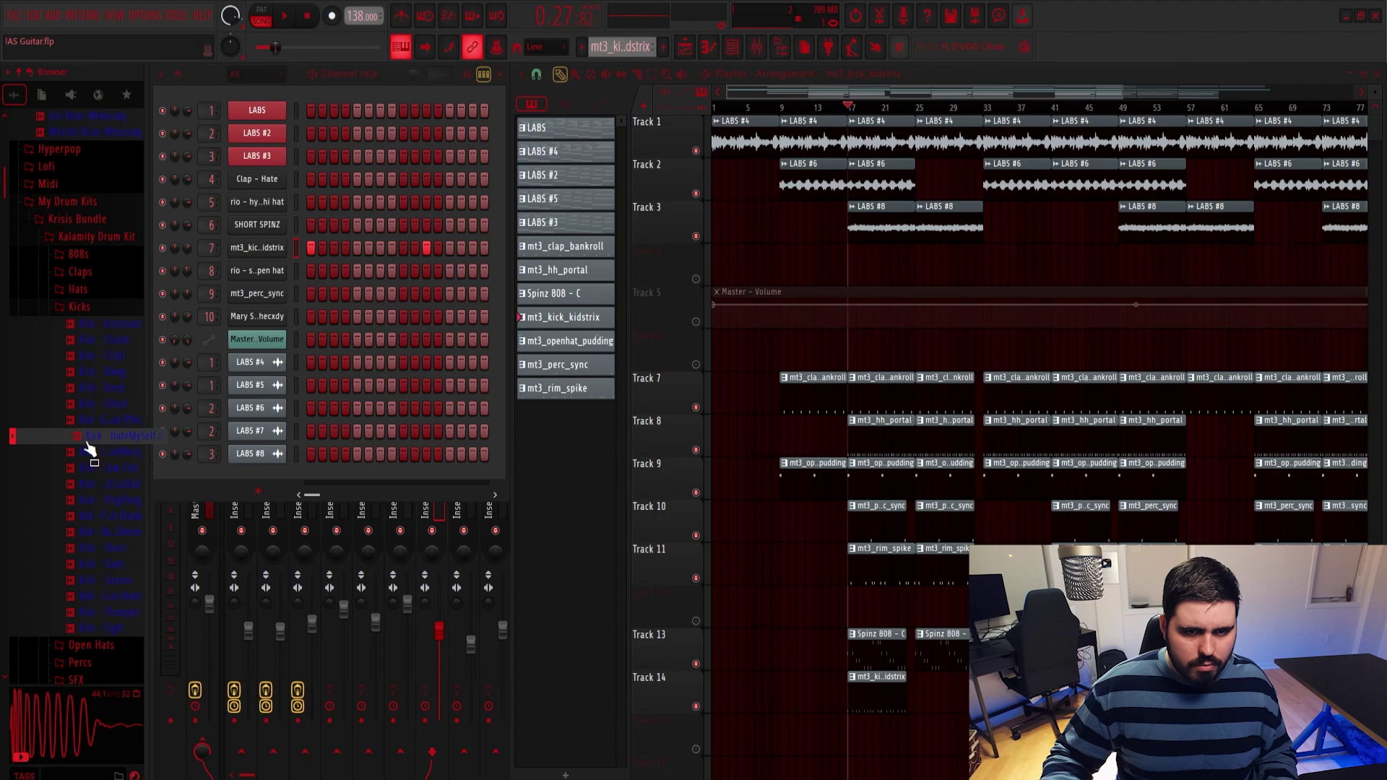
{"action": "key", "text": "space"}
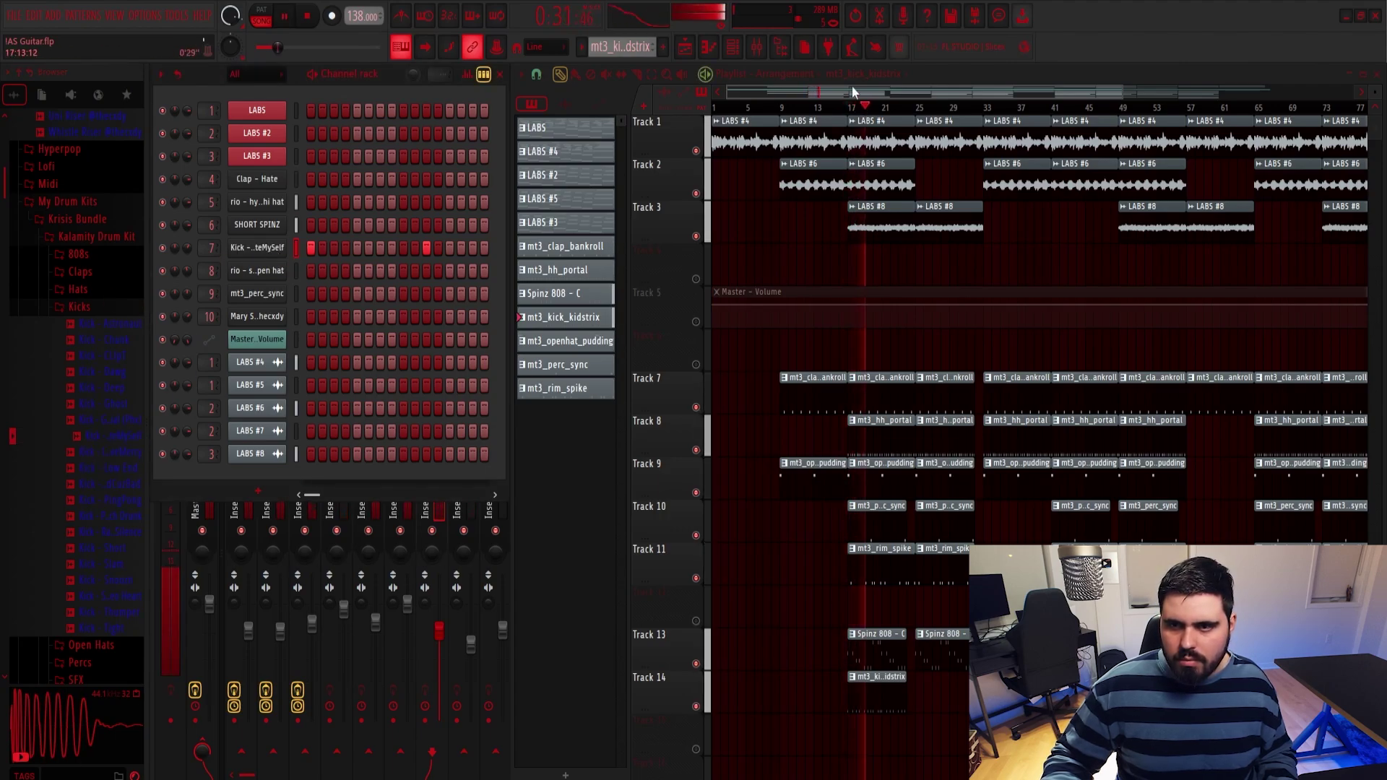
Check the Kick - HateMySelf channel settings and play the arrangement from bar 17 to judge the kick.
{"action": "key", "text": "space"}
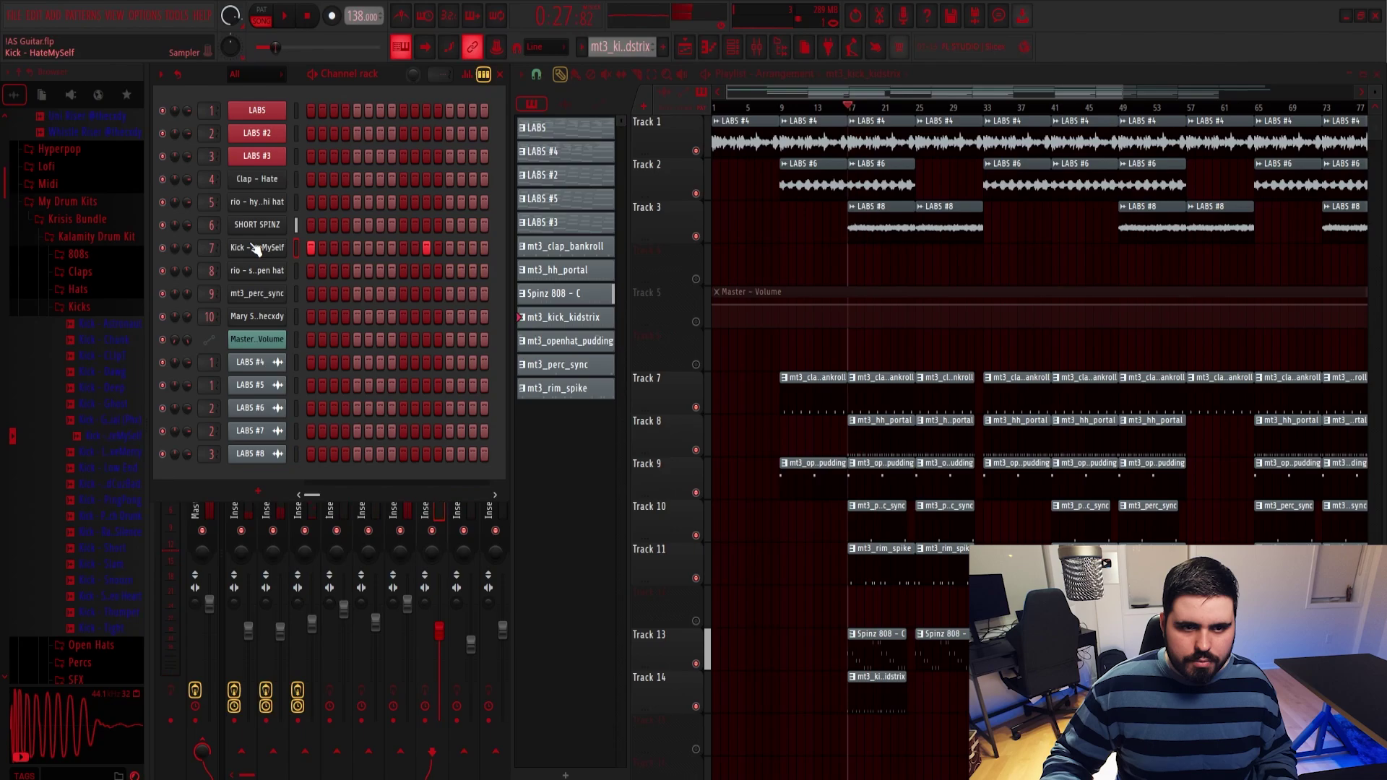
{"action": "left_click", "coordinate": [256, 247]}
{"action": "key", "text": "Escape"}
{"action": "key", "text": "space"}
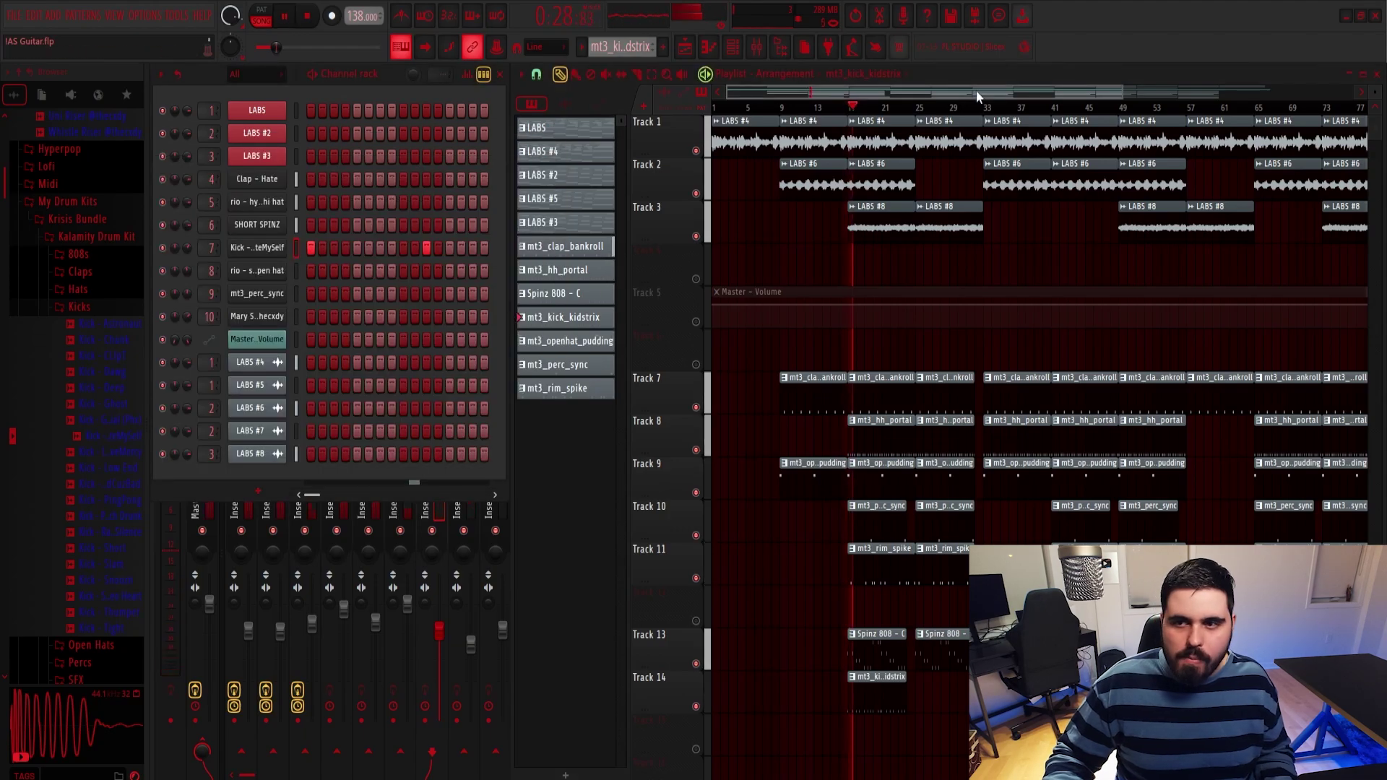
{"action": "scroll", "coordinate": [1095, 93], "scroll_direction": "right", "scroll_amount": 2}
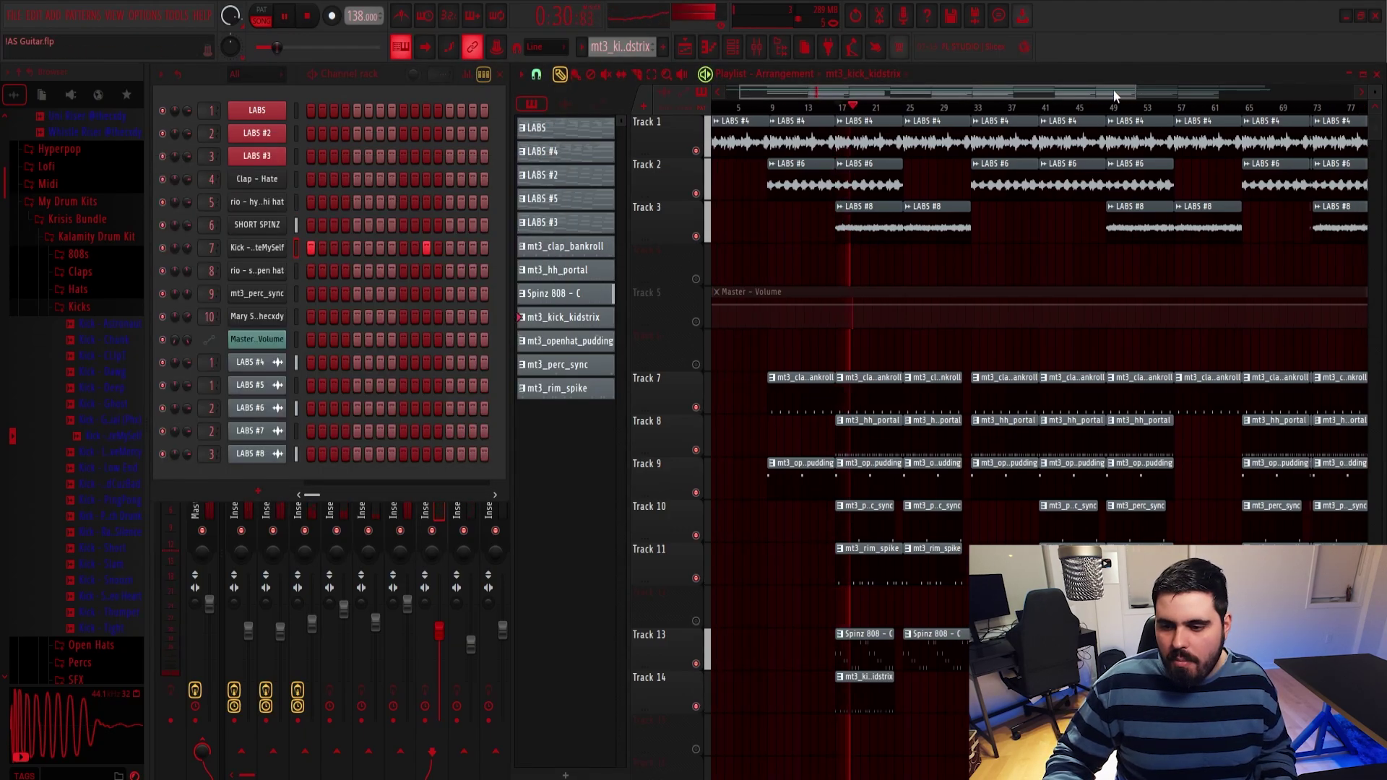
{"action": "key", "text": "space"}
Adjust the D5 and G5 notes of the SHORT SPINZ channel in the Spinz 808 - C pattern's piano roll and play it.
{"action": "double_click", "coordinate": [847, 651]}
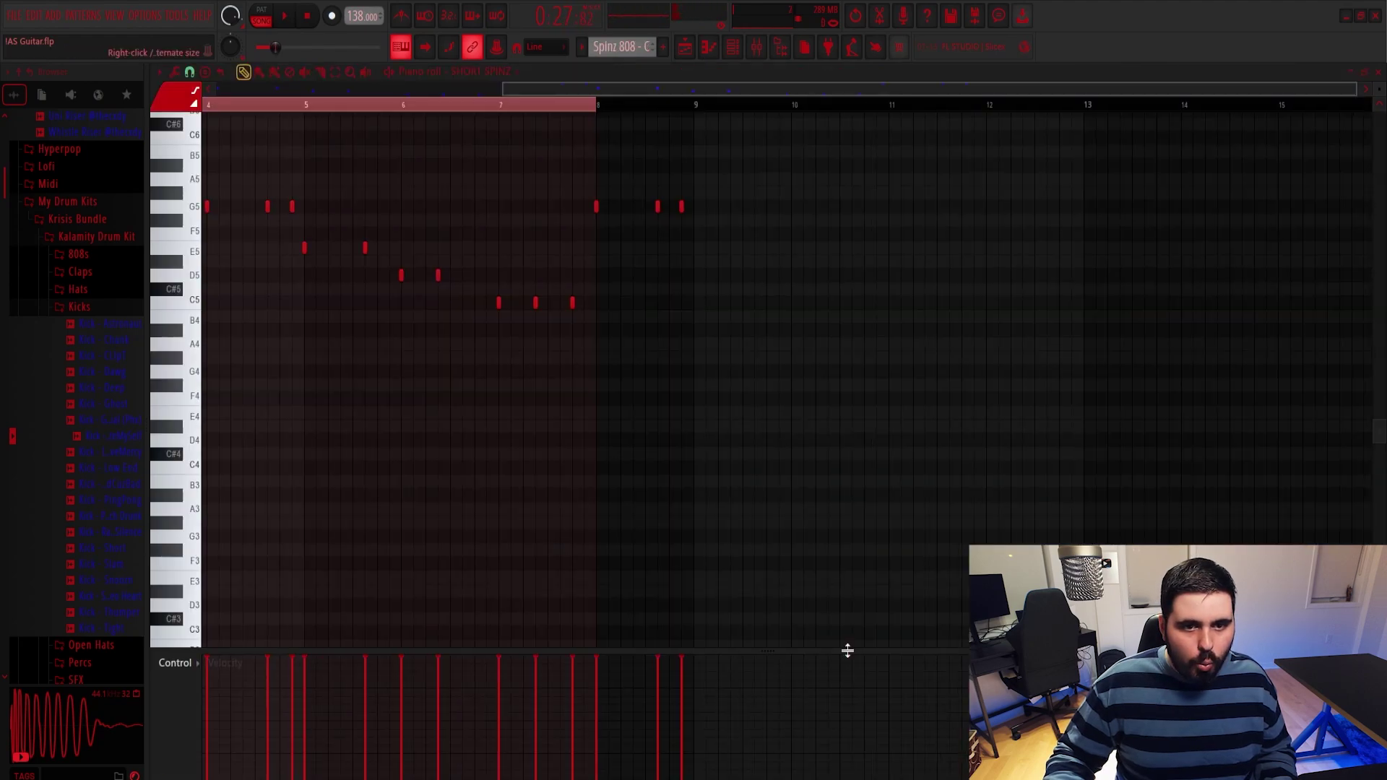
{"action": "left_click_drag", "start_coordinate": [731, 89], "coordinate": [228, 94]}
{"action": "left_click_drag", "start_coordinate": [297, 275], "coordinate": [304, 277]}
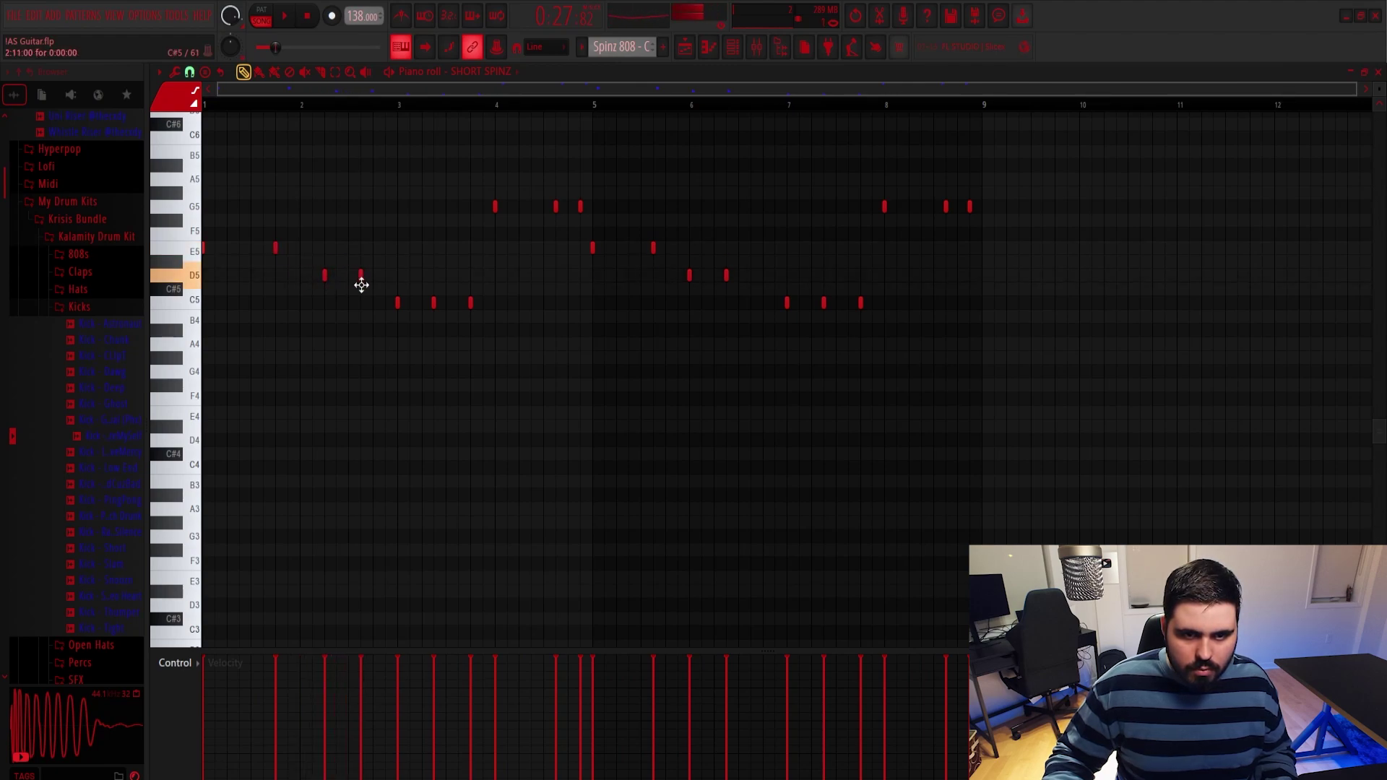
{"action": "left_click_drag", "start_coordinate": [495, 209], "coordinate": [1090, 218]}
{"action": "key", "text": "space"}
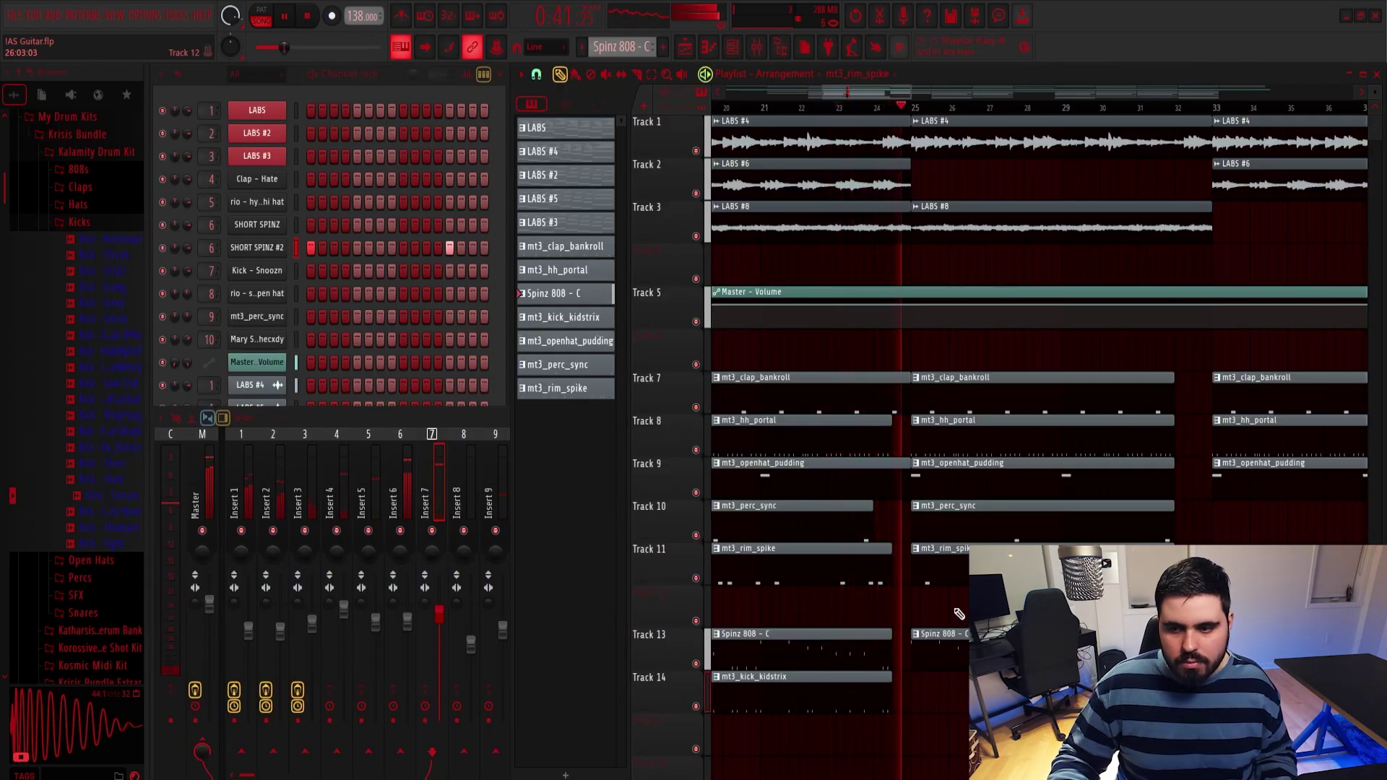
Add an mt3_hh_portal clip at bar 9 on Track 8, match its length to the bar 17 clip, and play the arrangement.
{"action": "left_click_drag", "start_coordinate": [912, 95], "coordinate": [1056, 97]}
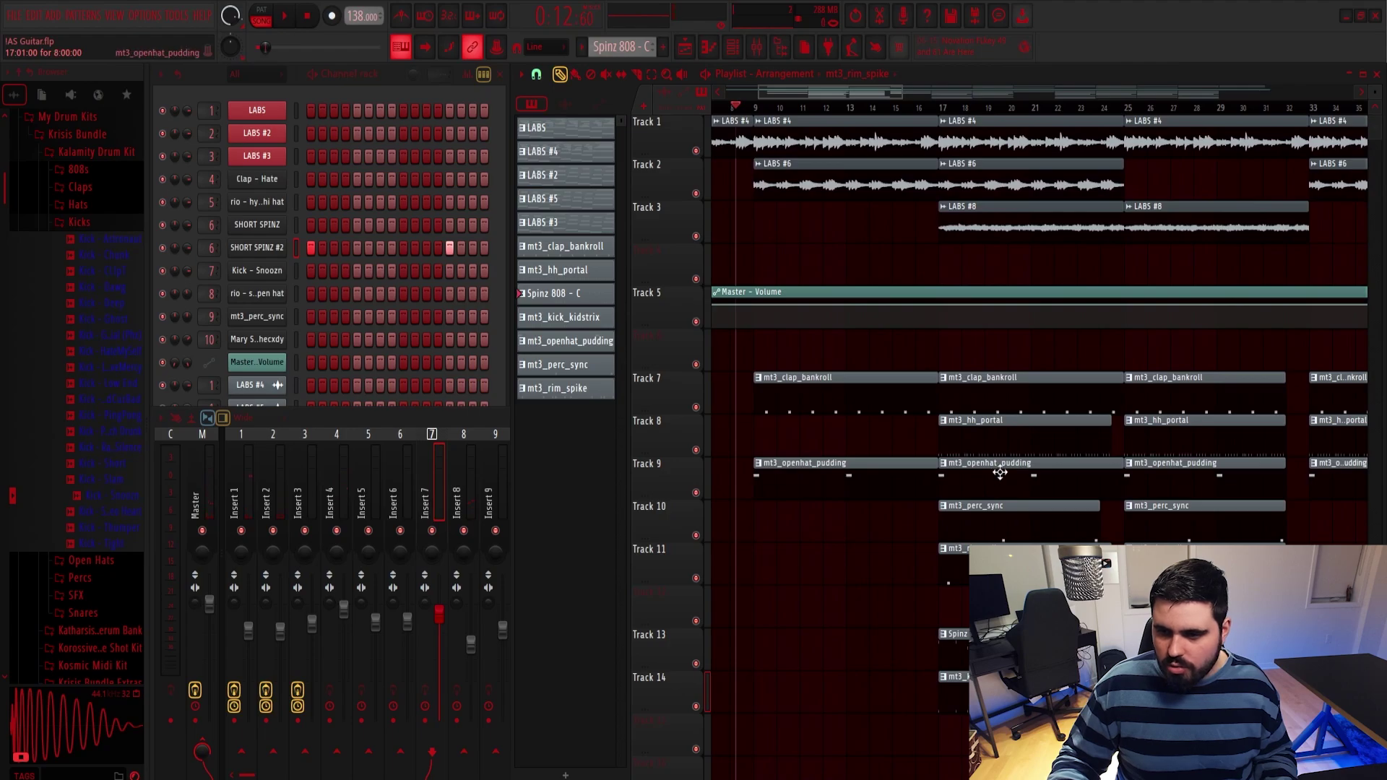
{"action": "left_click", "coordinate": [953, 446]}
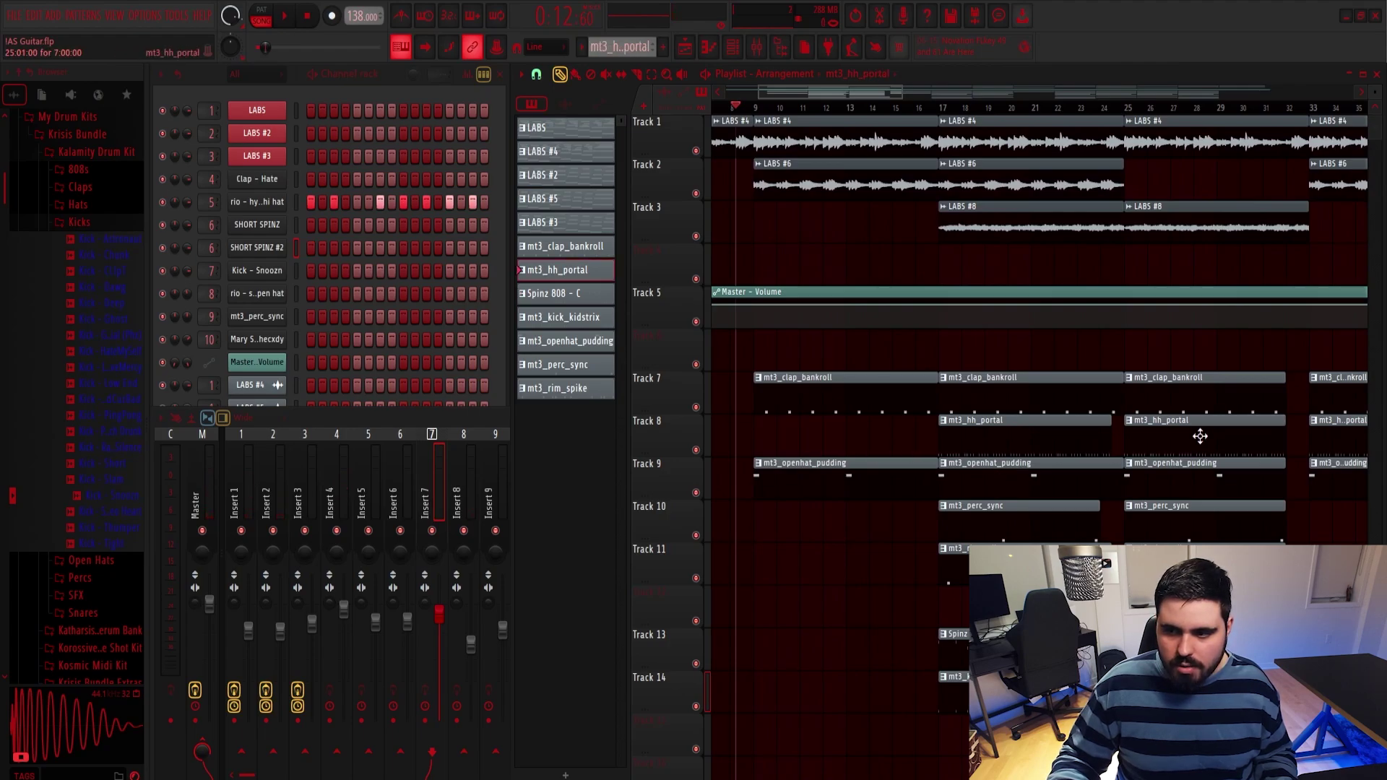
{"action": "left_click", "coordinate": [756, 440]}
{"action": "left_click_drag", "start_coordinate": [917, 431], "coordinate": [926, 431]}
{"action": "key", "text": "space"}
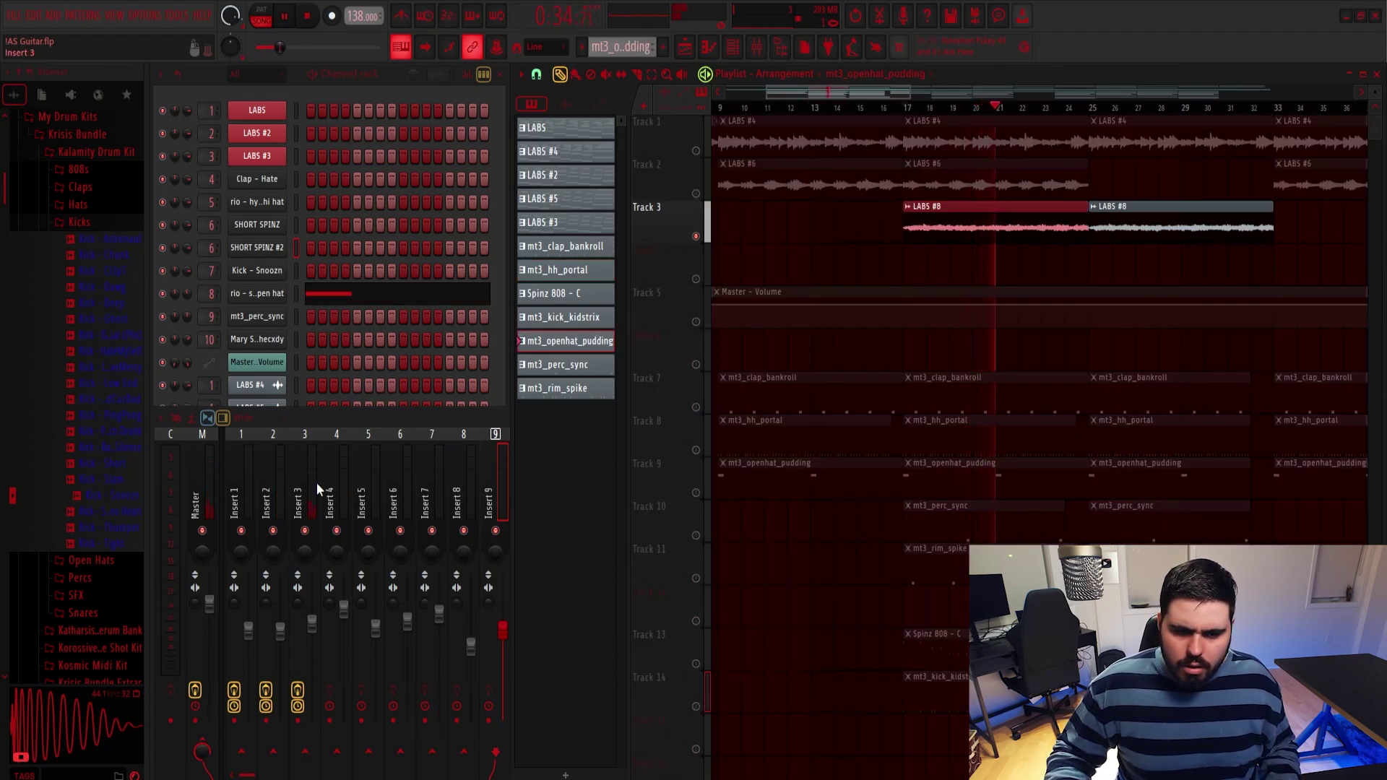
Bypass HalfTime on Insert 3 and shift band 7 of its Fruity Parametric EQ 2 to a lower frequency while listening.
{"action": "left_click", "coordinate": [317, 482]}
{"action": "key", "text": "space"}
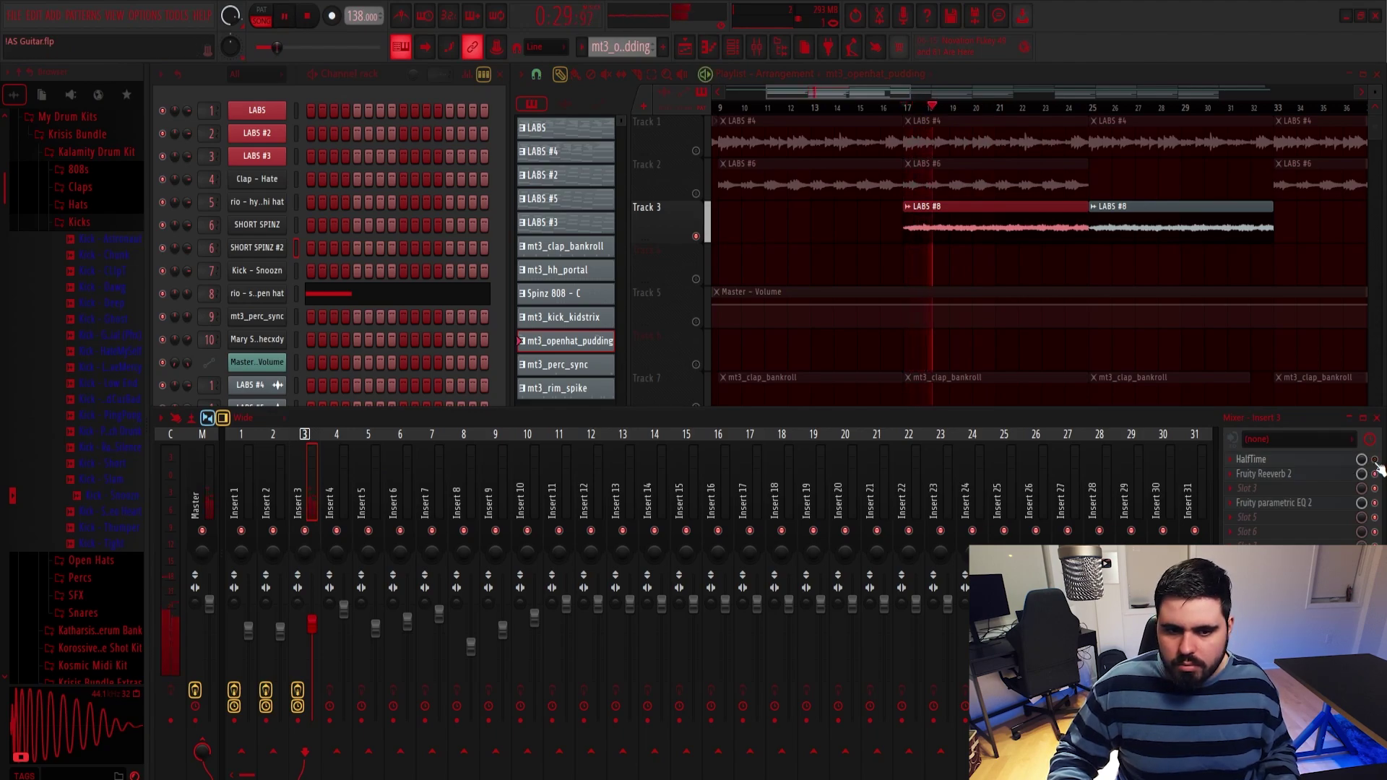
{"action": "left_click", "coordinate": [1305, 505]}
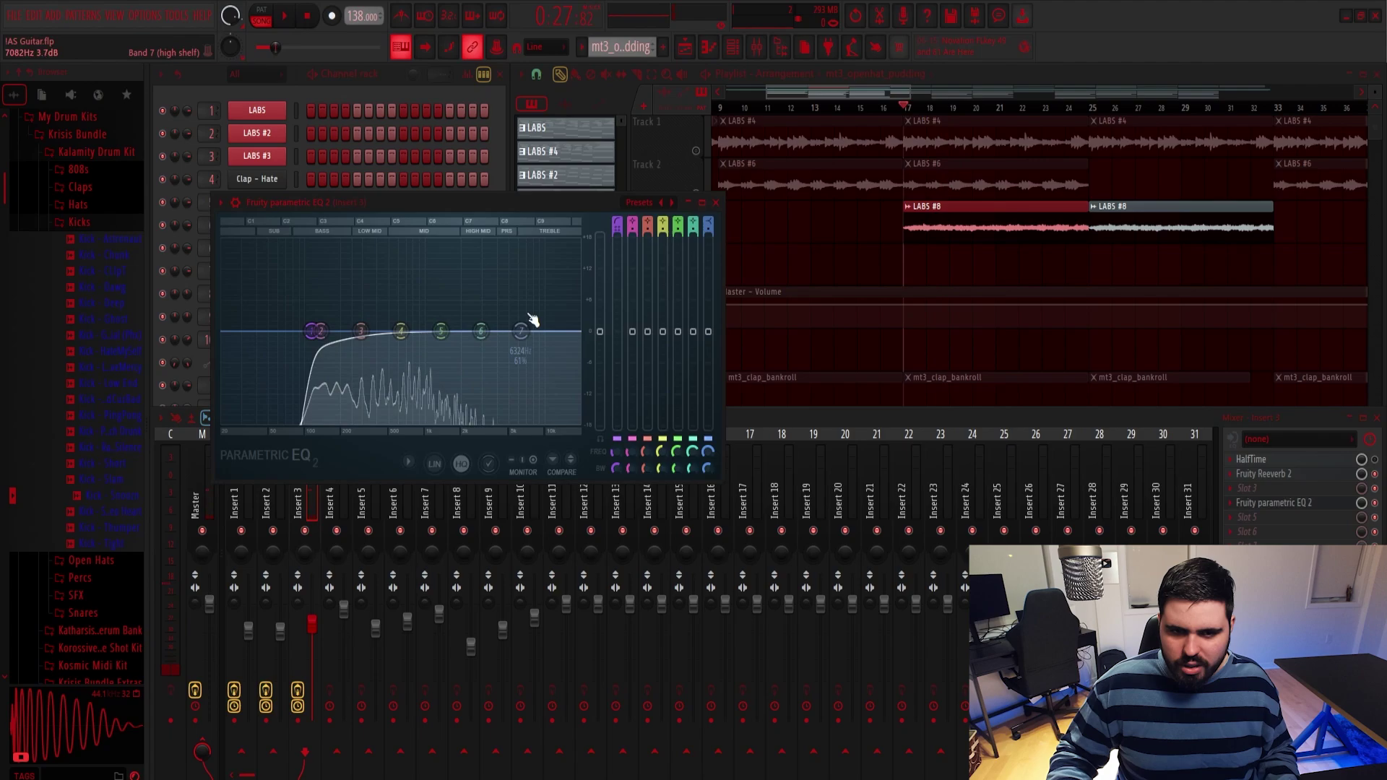
{"action": "left_click_drag", "start_coordinate": [521, 331], "coordinate": [418, 331]}
{"action": "key", "text": "space"}
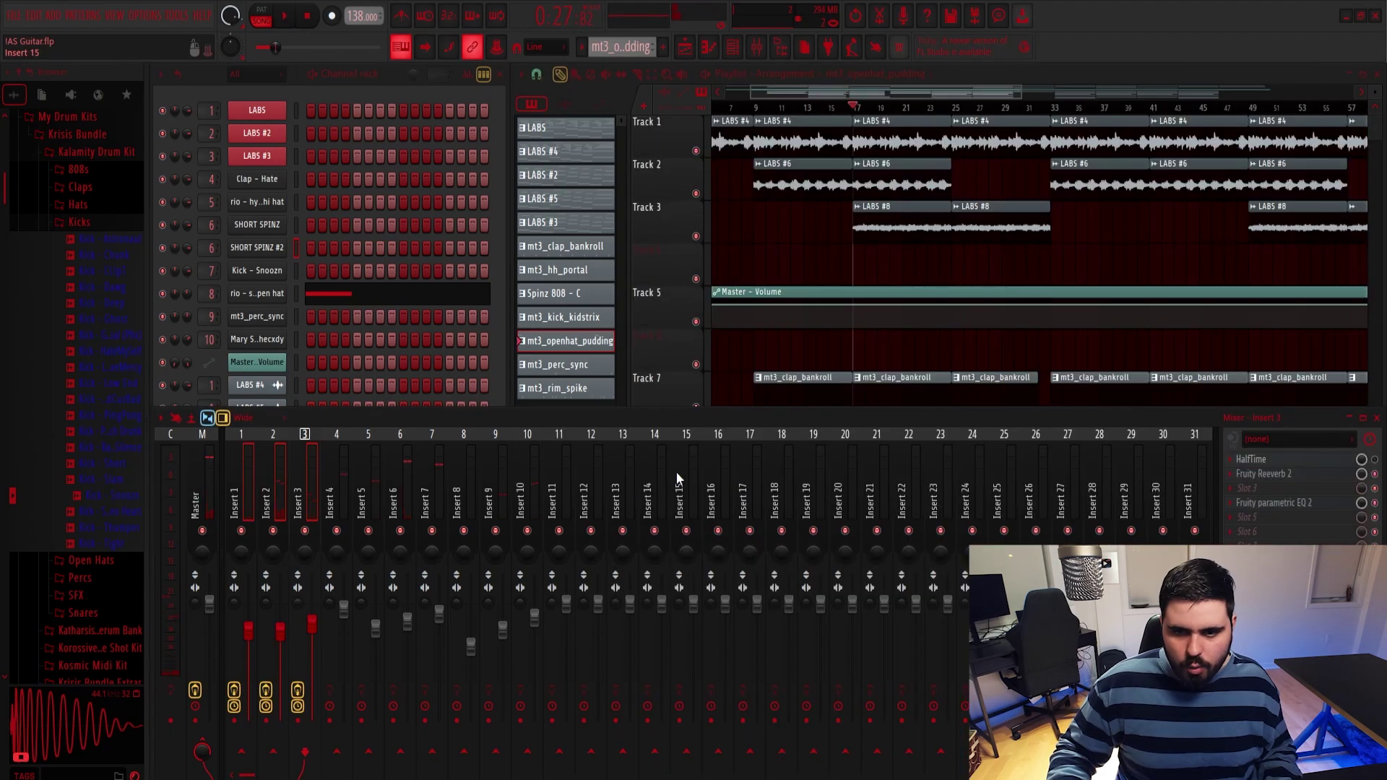
Rename mixer track Insert 15 as MelodyBus and route the melody tracks Insert 1 to Insert 3 into it.
{"action": "right_click", "coordinate": [679, 470]}
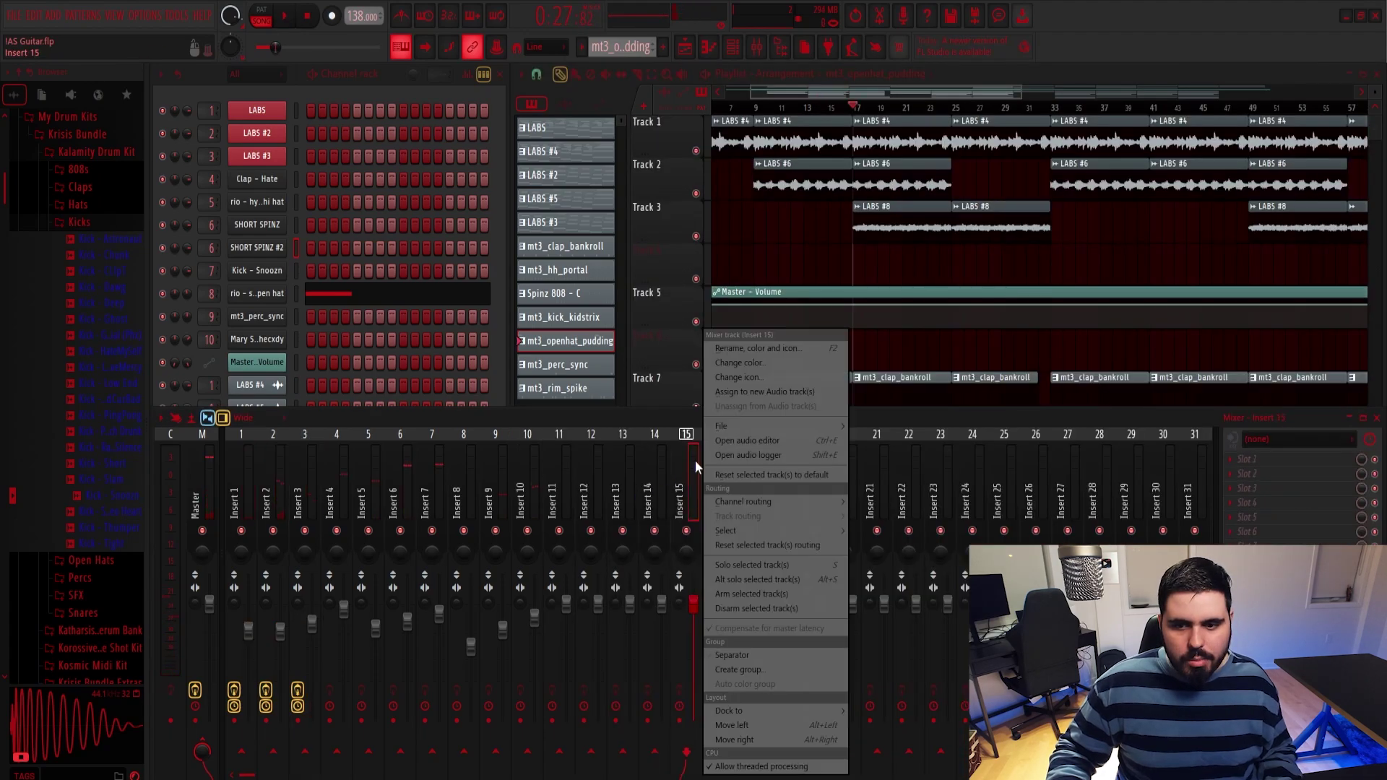
{"action": "left_click", "coordinate": [744, 339]}
{"action": "type", "text": "MelodyBus"}
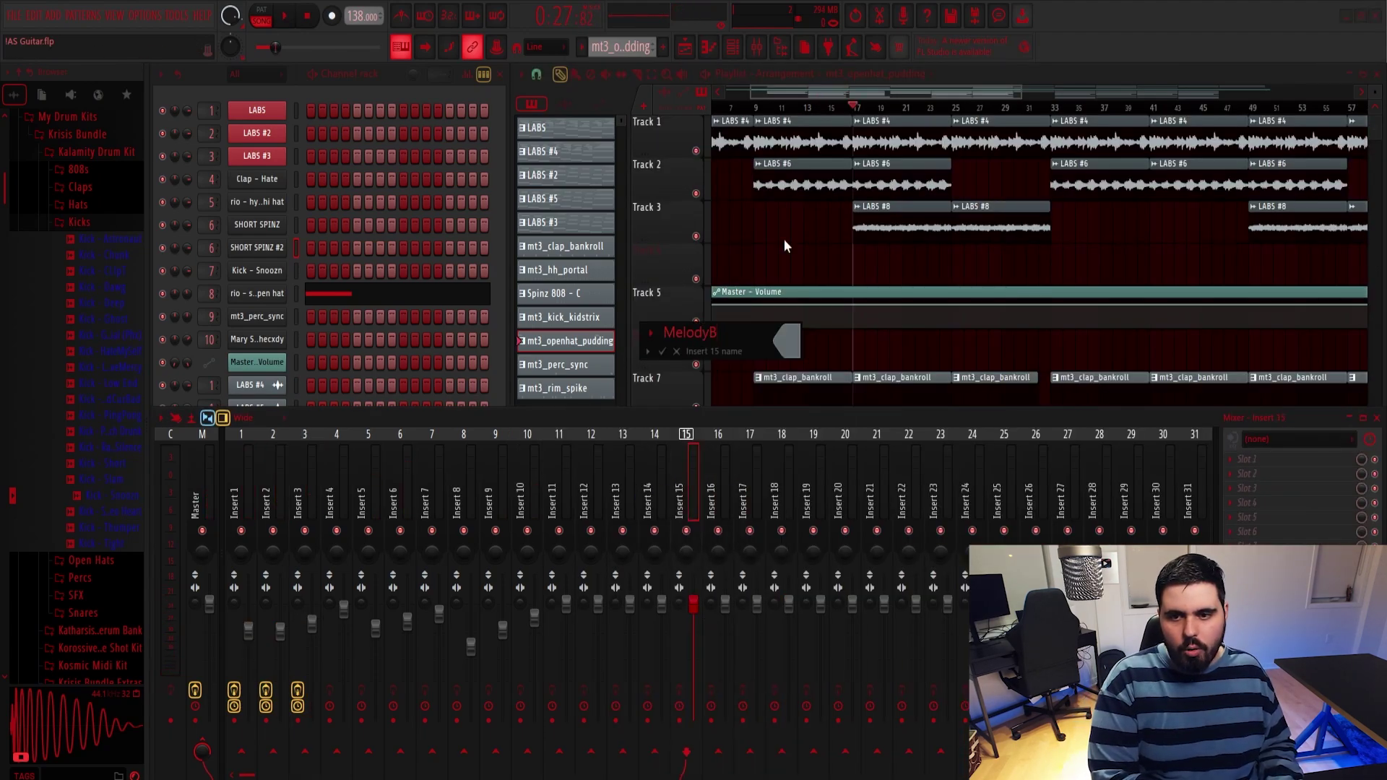
{"action": "key", "text": "Return"}
{"action": "left_click", "coordinate": [252, 496]}
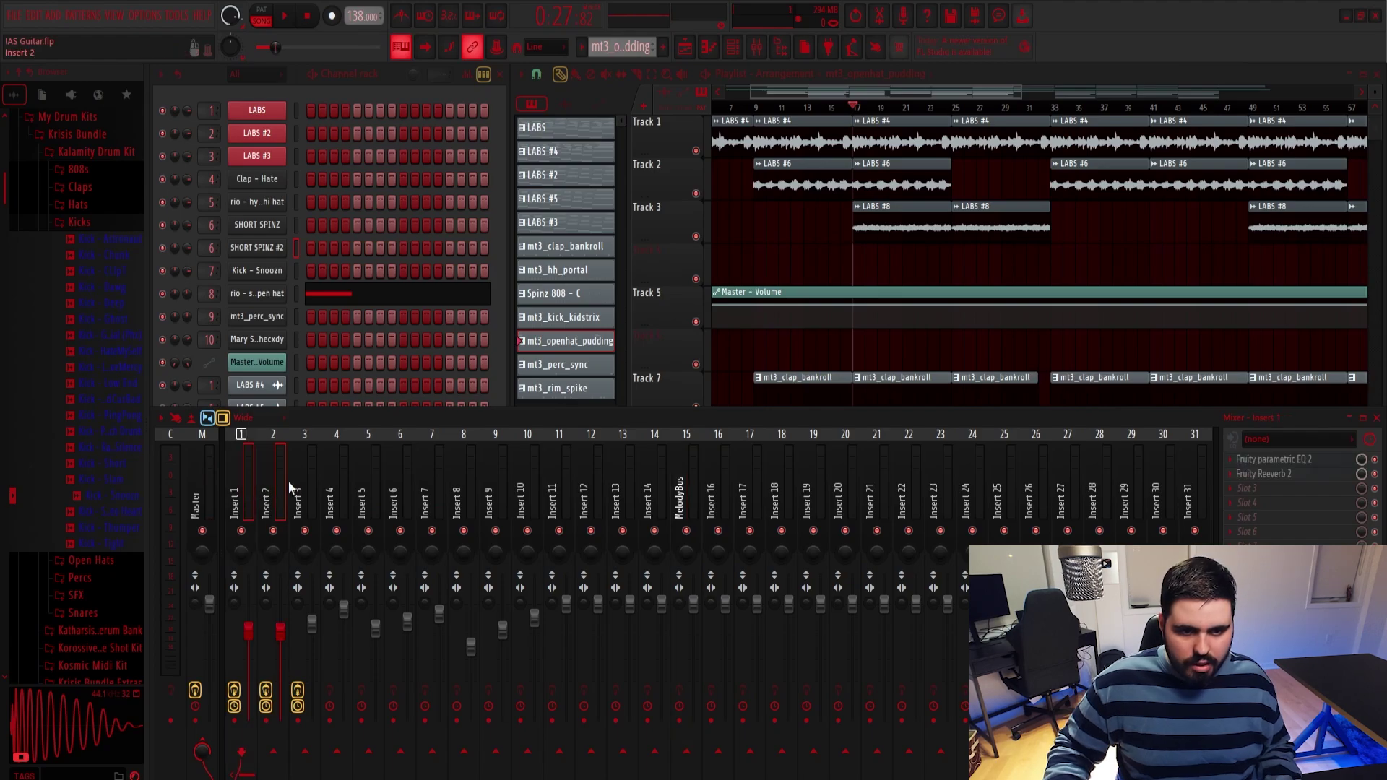
{"action": "left_click", "coordinate": [686, 752]}
Add Fruity Parametric EQ 2 to MelodyBus and set band 1 as a steeper high pass at about 123 Hz during playback.
{"action": "left_click", "coordinate": [682, 496]}
{"action": "left_click", "coordinate": [1272, 460]}
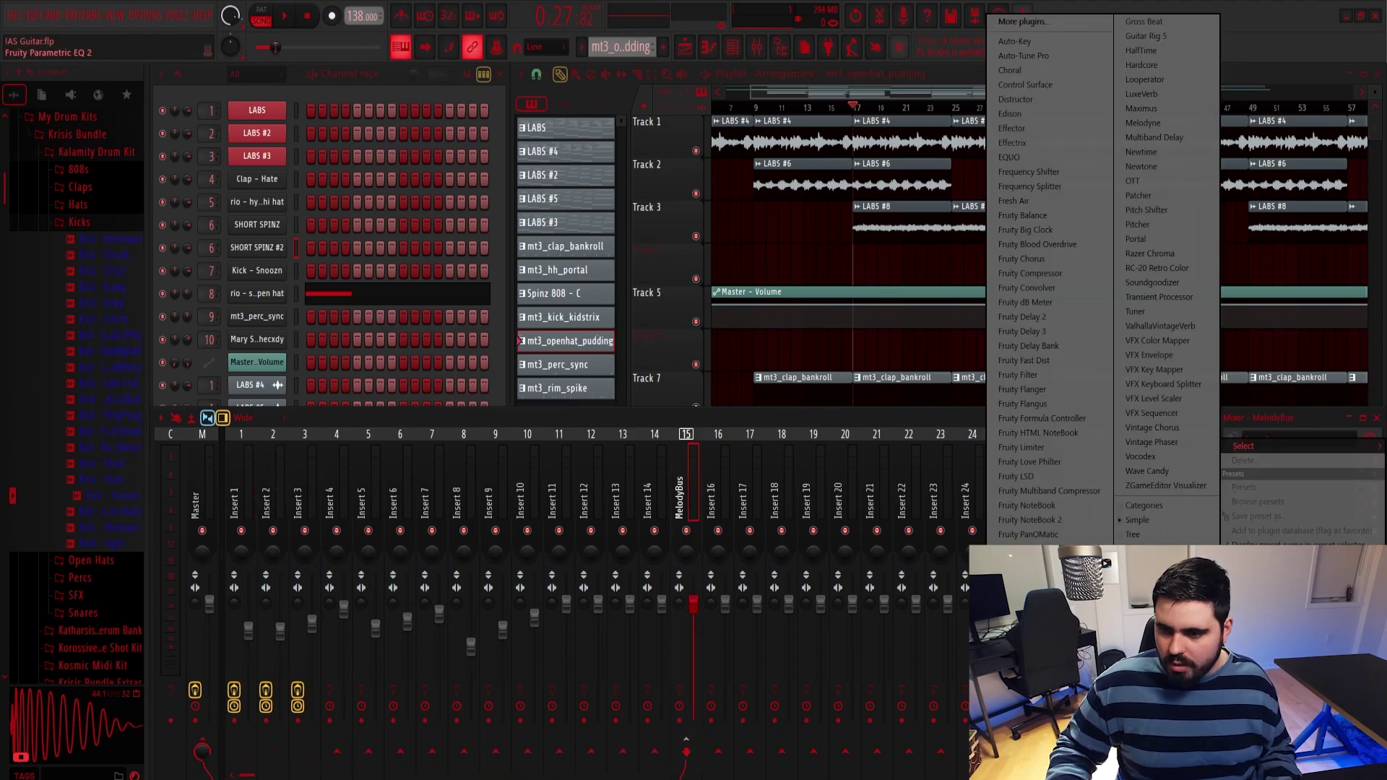
{"action": "left_click", "coordinate": [1026, 433]}
{"action": "key", "text": "space"}
{"action": "mouse_move", "coordinate": [559, 162]}
{"action": "left_mouse_down"}
{"action": "mouse_move", "coordinate": [559, 181]}
{"action": "mouse_move", "coordinate": [560, 158]}
{"action": "left_mouse_up"}
{"action": "left_click_drag", "start_coordinate": [559, 393], "coordinate": [560, 377]}
{"action": "left_click_drag", "start_coordinate": [248, 271], "coordinate": [259, 271]}
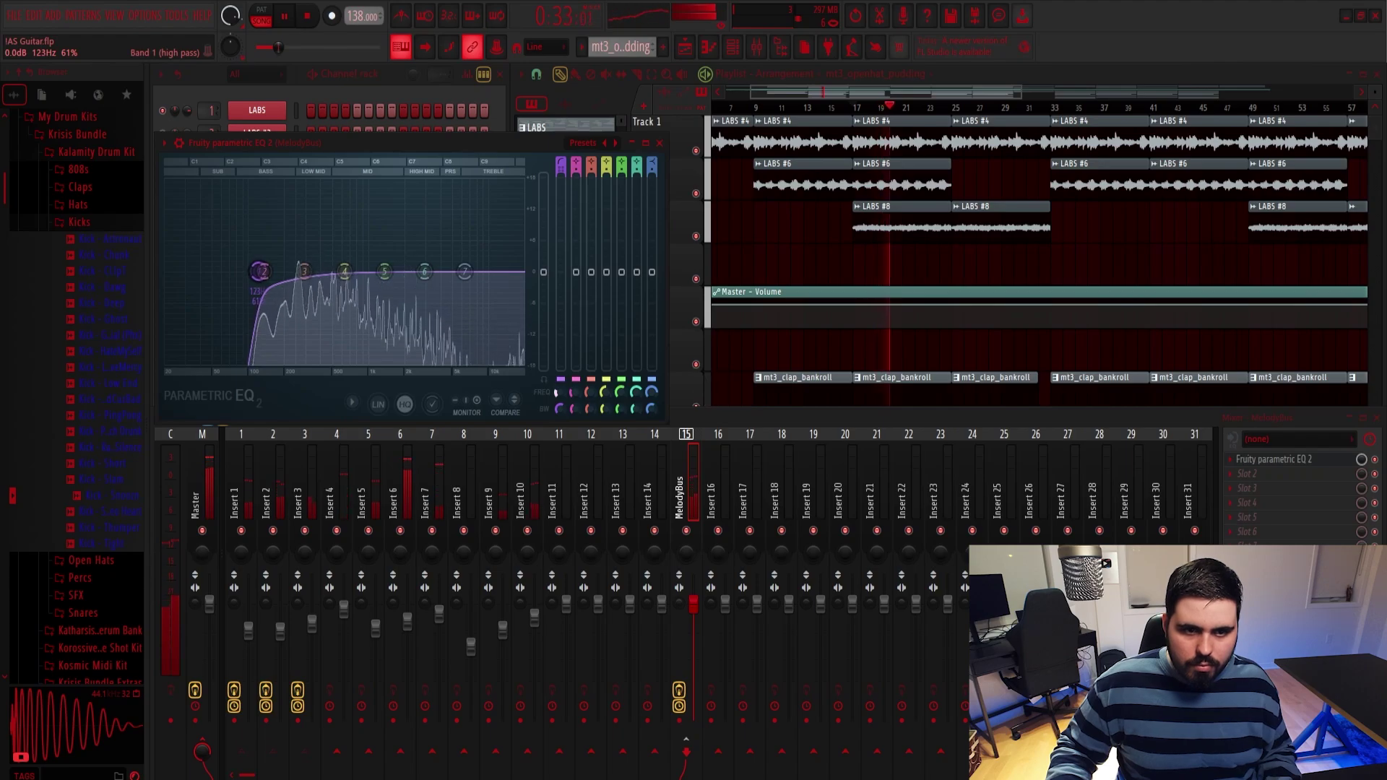